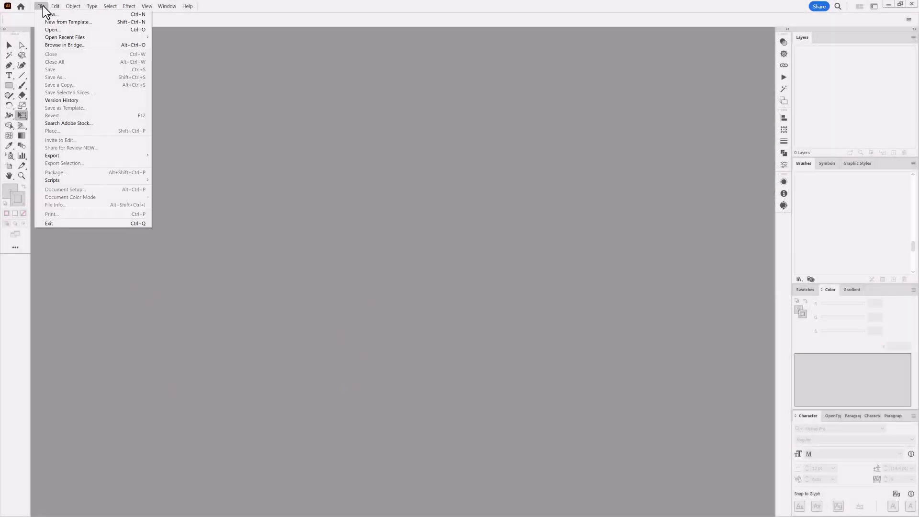
Start a new Illustrator document from the File menu
click(44, 14)
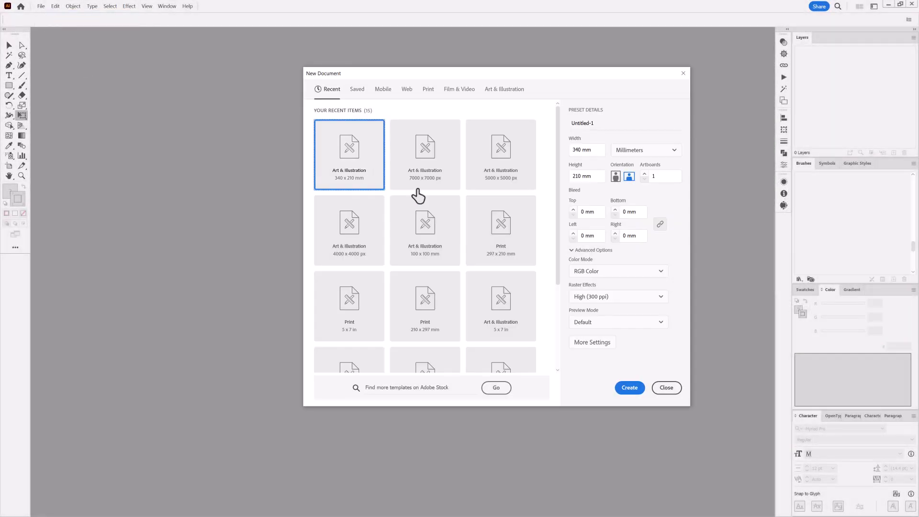
Create the 340 × 210 mm document, load the Dagubi_Stamps_Washes library and pick a soft wash brush
click(629, 389)
key(b)
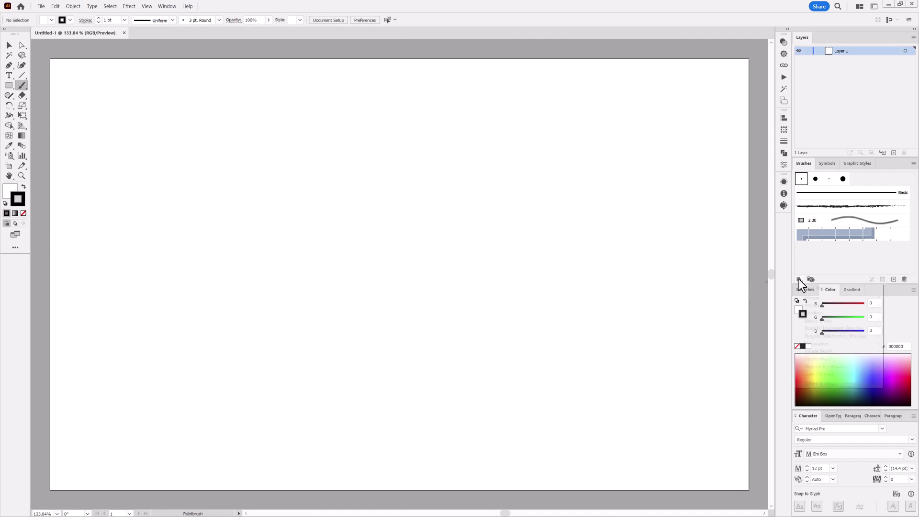
click(798, 279)
click(758, 411)
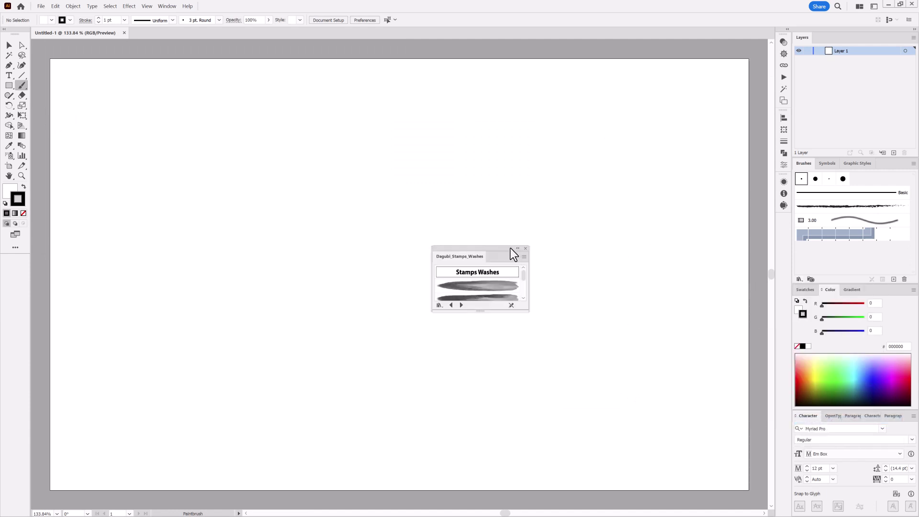
drag(510, 248, 738, 155)
drag(705, 218, 704, 455)
scroll(749, 220, down, 2)
drag(749, 220, 747, 293)
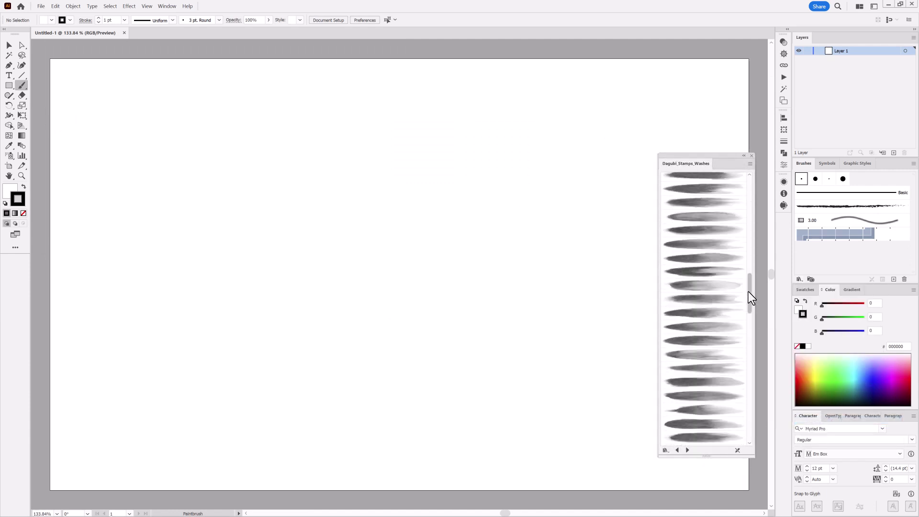
click(698, 271)
Paint a deep red wash petal near the page centre and widen its middle
click(801, 384)
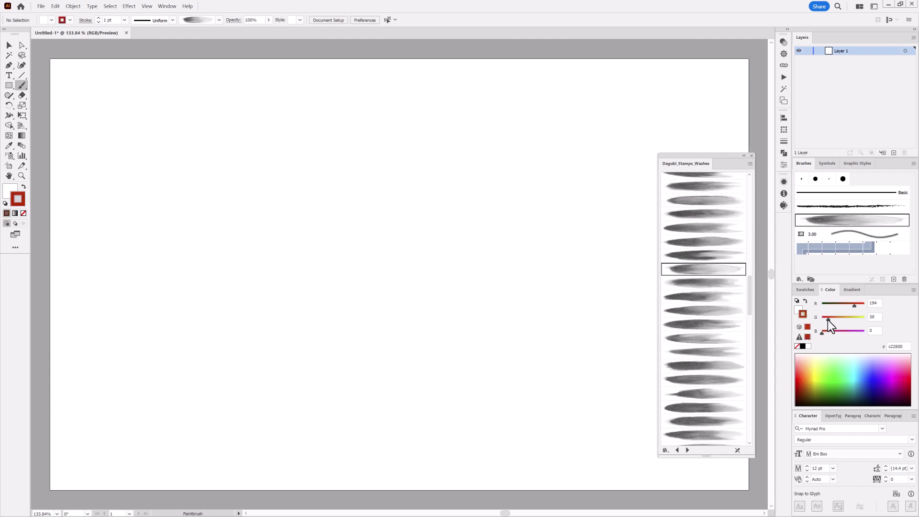
drag(339, 195, 378, 272)
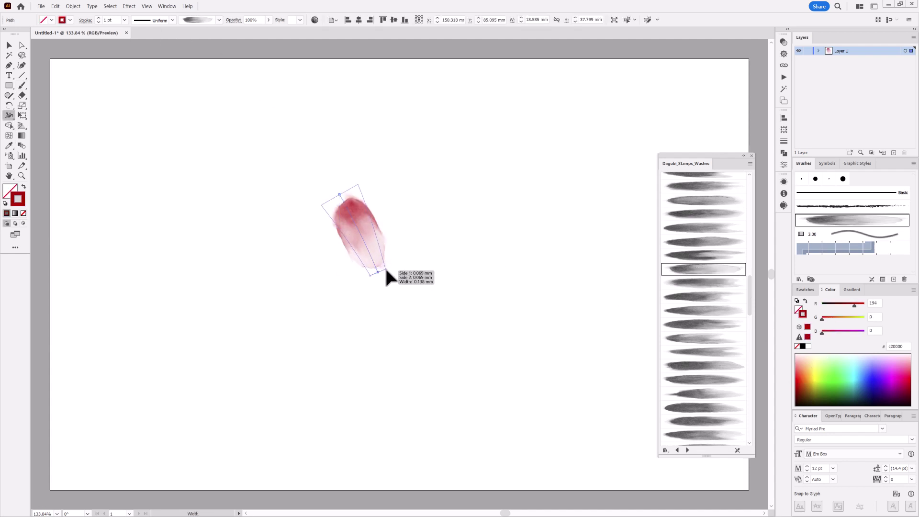
drag(358, 229, 379, 221)
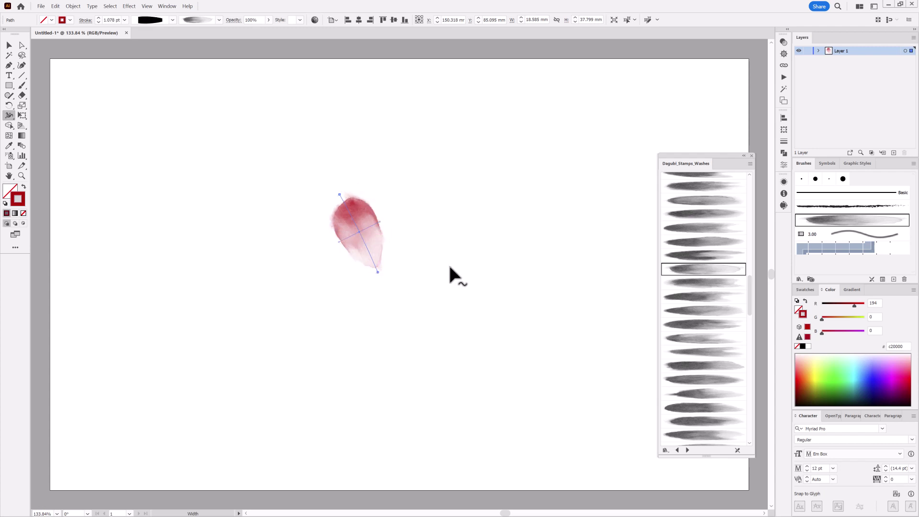
Save the petal's width as a new profile named 'lower' and slightly thicken its stroke
click(172, 20)
click(147, 123)
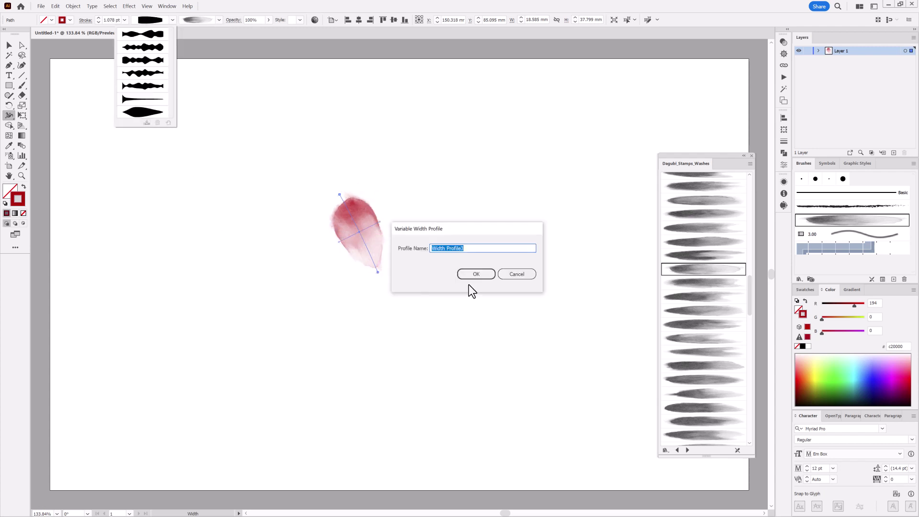
text(flower)
click(486, 272)
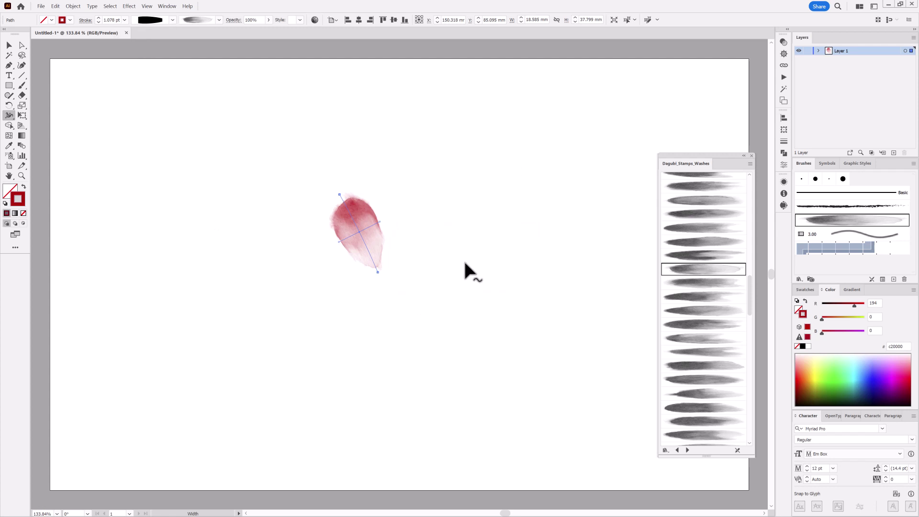
drag(369, 228, 369, 224)
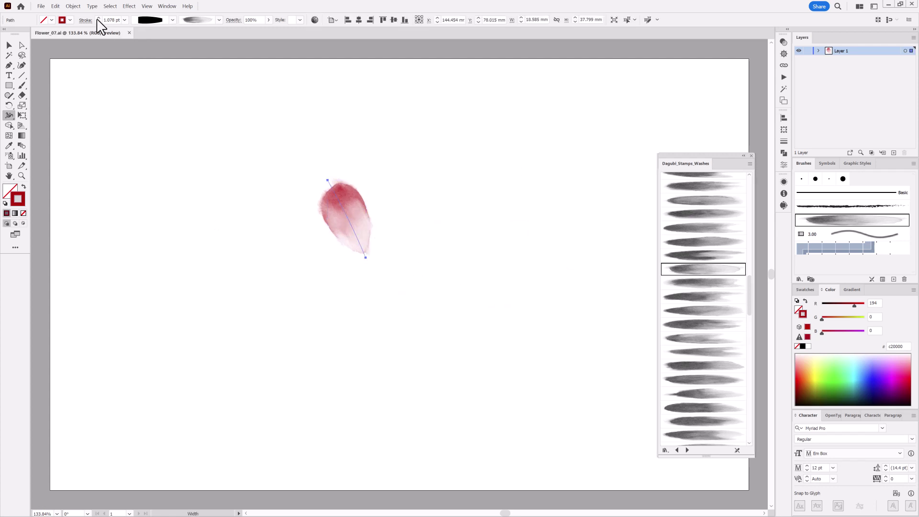
click(98, 18)
ctrl+click(180, 211)
click(702, 314)
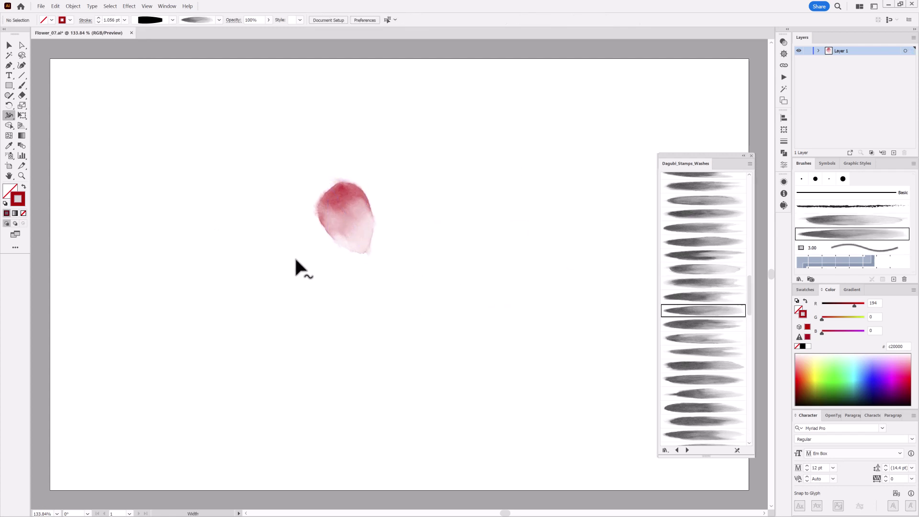
Paint second, right and bottom petals, each with a different wash brush
key(b)
drag(341, 259, 368, 250)
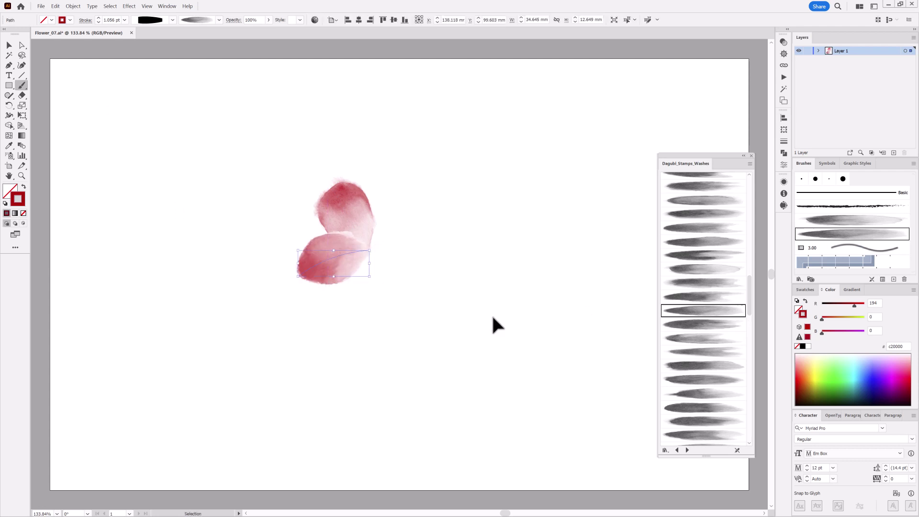
ctrl+click(456, 408)
click(706, 340)
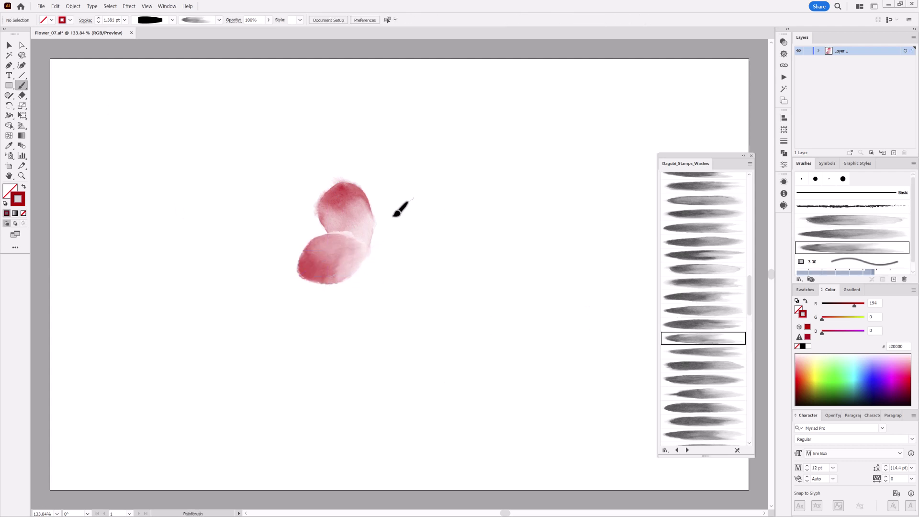
drag(373, 250, 410, 236)
ctrl+click(441, 239)
click(702, 380)
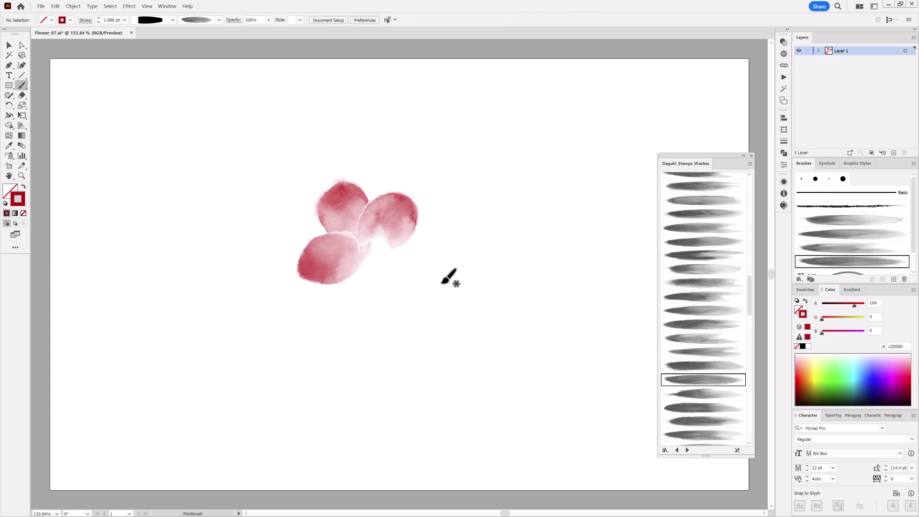
drag(357, 271, 358, 269)
click(702, 421)
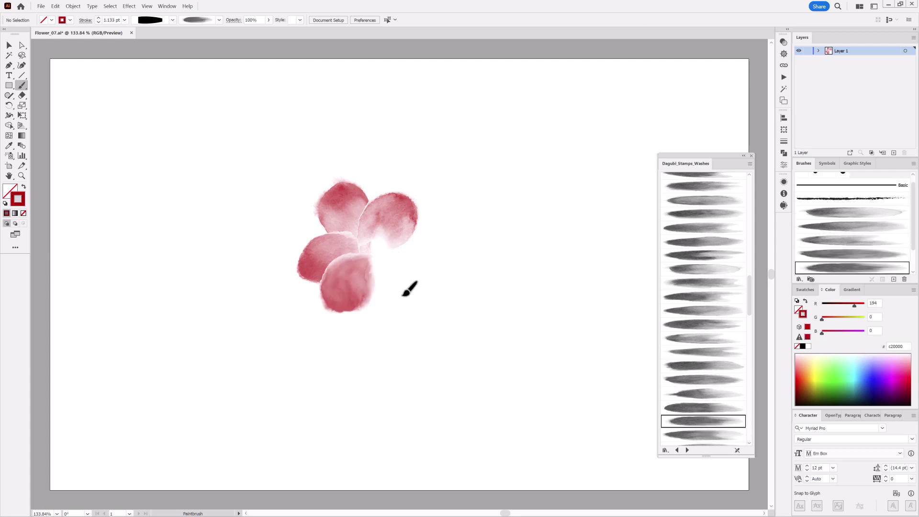
Add lower-right and right petals, rotate one, thin it to 0.8 pt, and reposition the upper-left petal
ctrl+click(432, 256)
mouse_move(408, 289)
mouse_down()
mouse_move(372, 241)
mouse_move(437, 237)
mouse_up()
scroll(707, 389, down, 3)
click(707, 385)
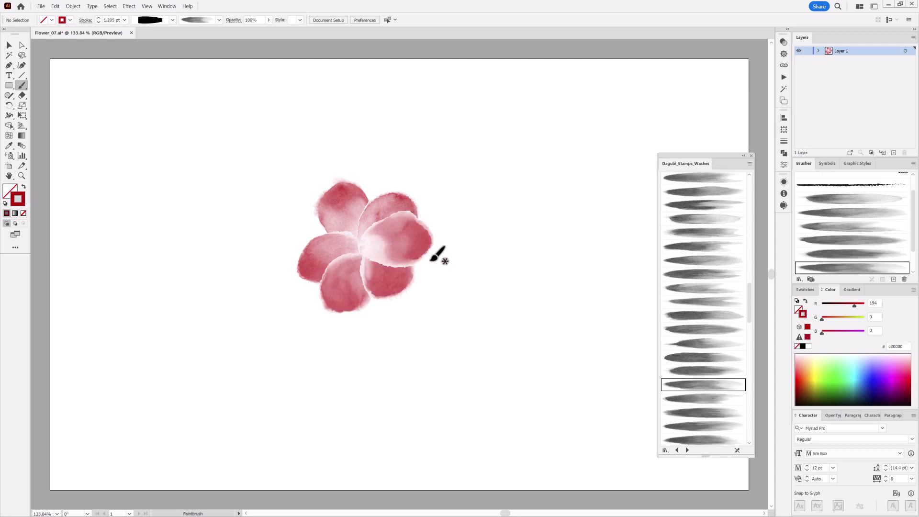
drag(368, 245, 416, 191)
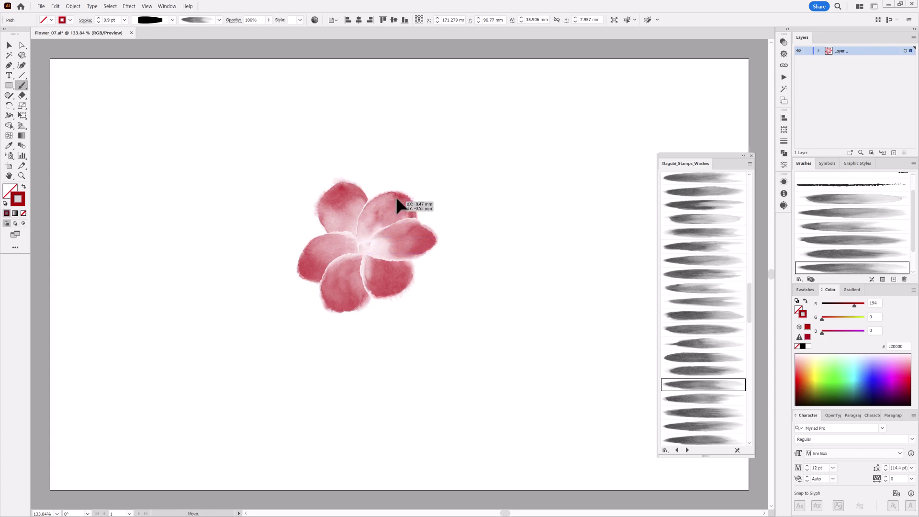
drag(366, 254, 342, 323)
click(98, 22)
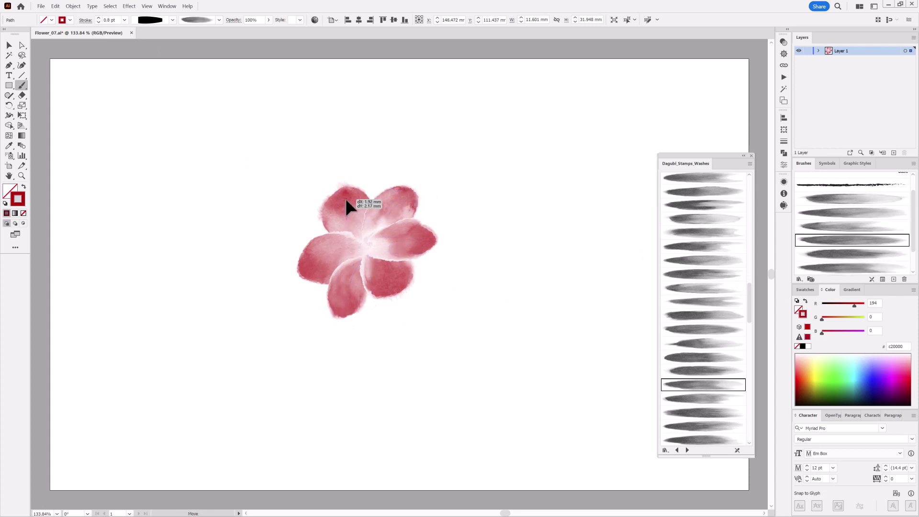
drag(346, 207, 348, 205)
drag(366, 250, 404, 289)
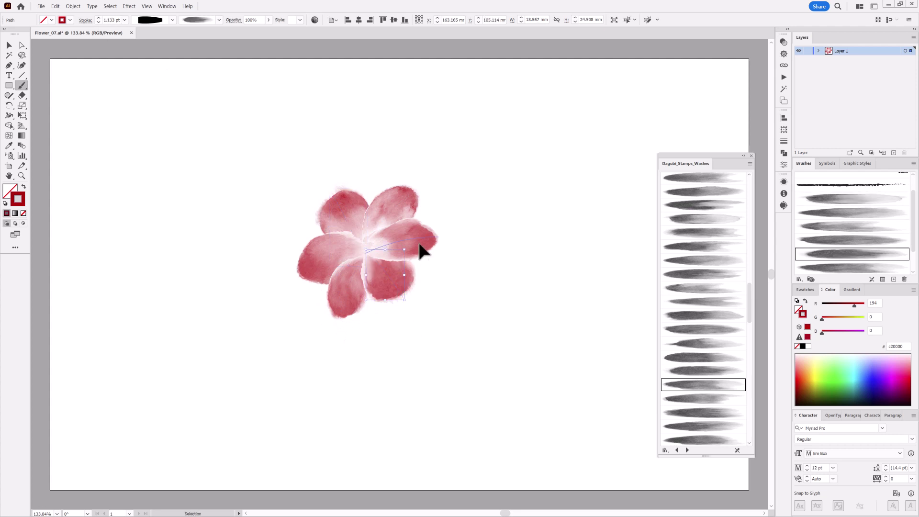
Set all the flower's petals to the Darken blend mode
key(v)
key(ctrl+a)
click(783, 42)
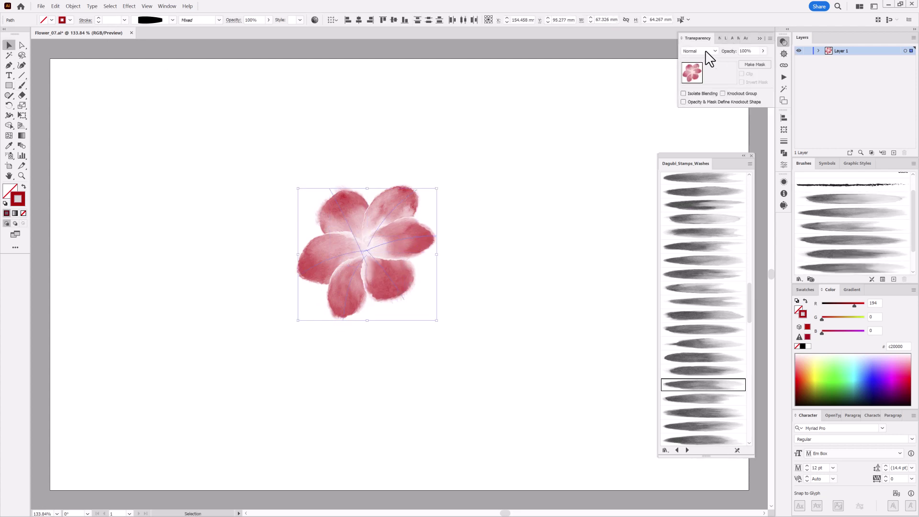
click(698, 51)
click(693, 60)
Nudge the upper-right and lower-left petals into better positions
click(535, 196)
click(420, 198)
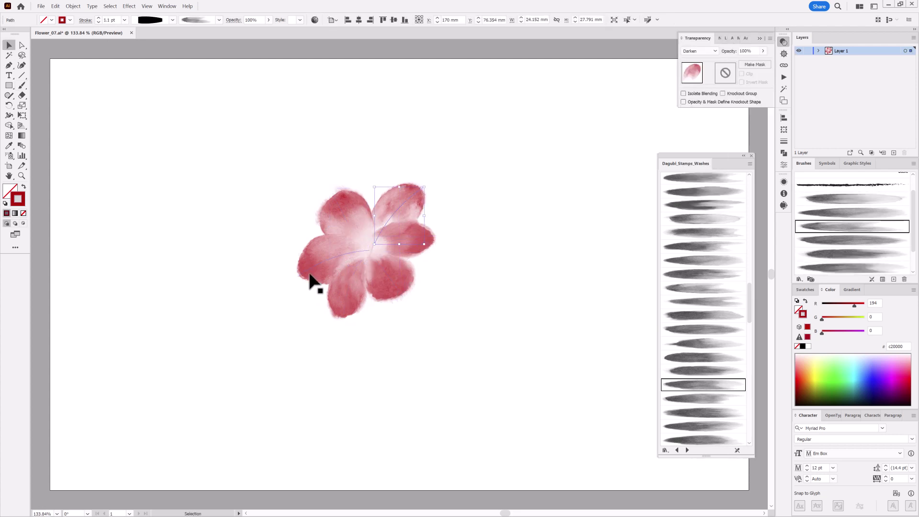
click(310, 275)
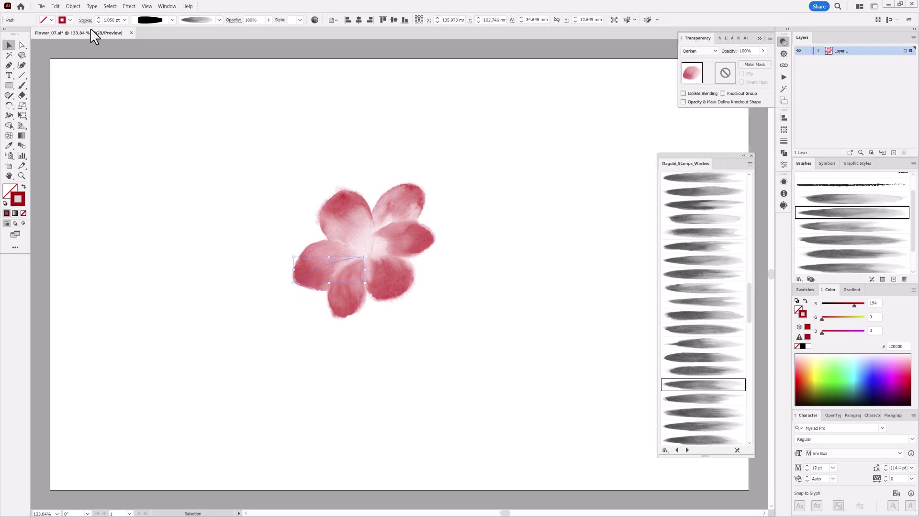
click(381, 251)
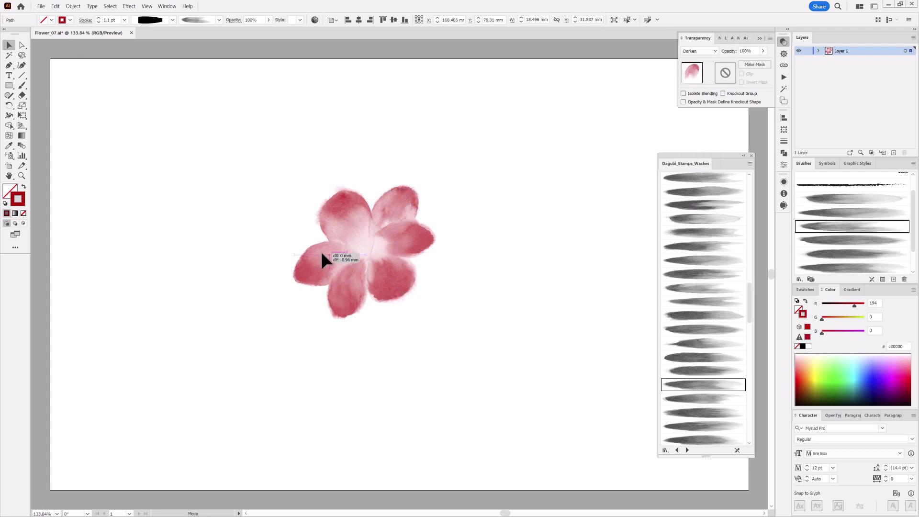
click(471, 352)
Paint a very deep red wash stroke across the flower centre at 0.9 pt
key(b)
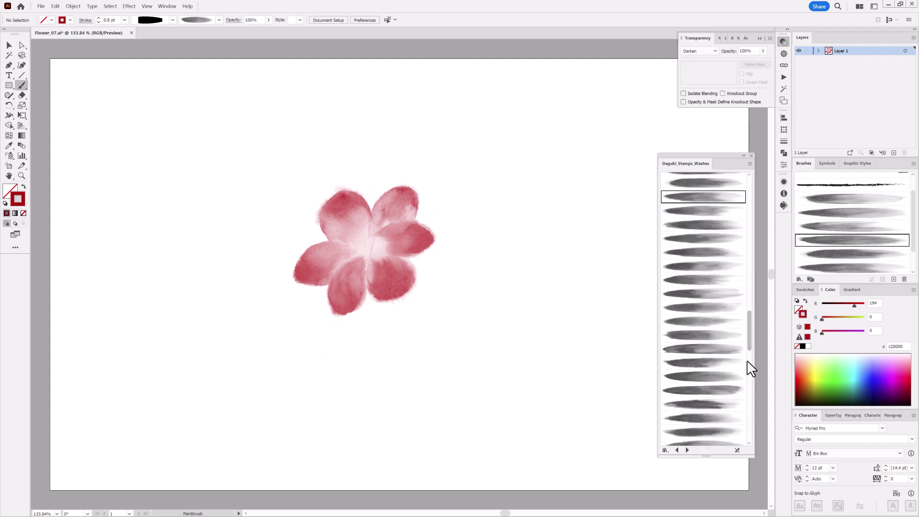
drag(749, 303, 746, 394)
click(699, 244)
click(833, 305)
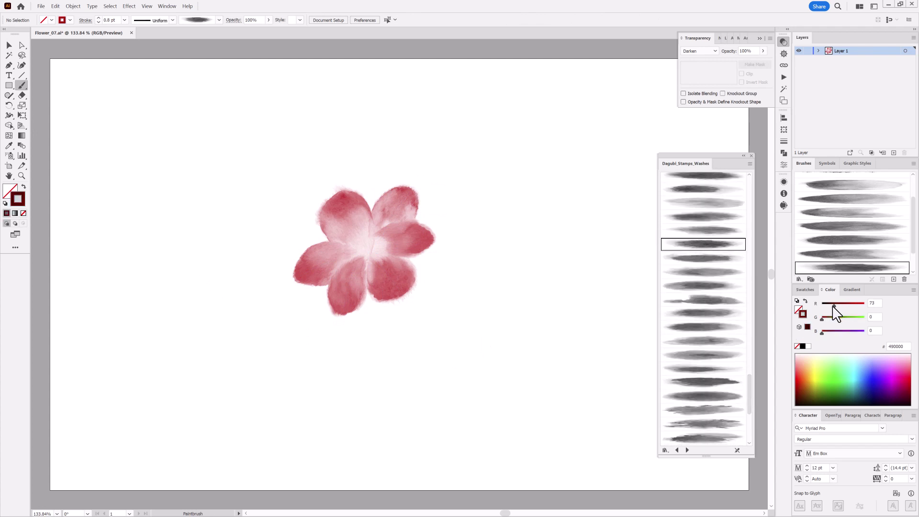
mouse_move(351, 264)
mouse_down()
mouse_move(385, 239)
mouse_move(379, 255)
mouse_up()
click(384, 249)
click(98, 17)
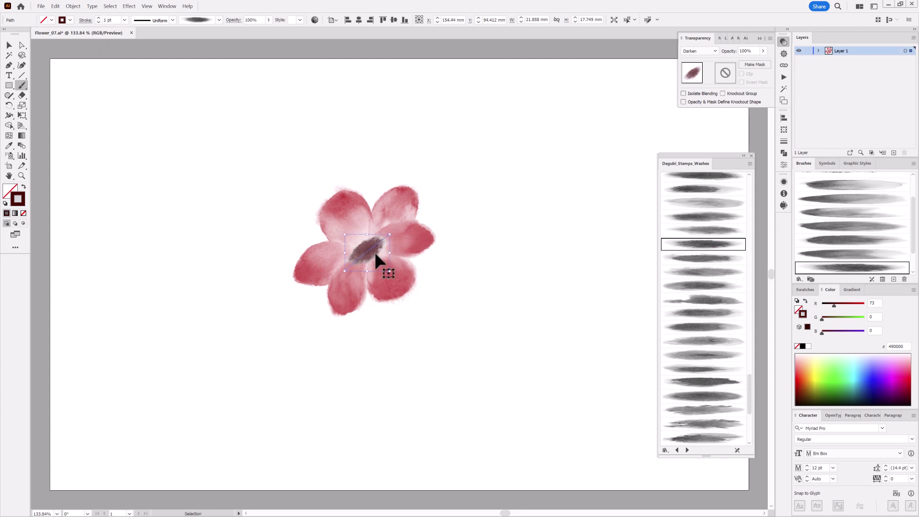
ctrl+click(532, 346)
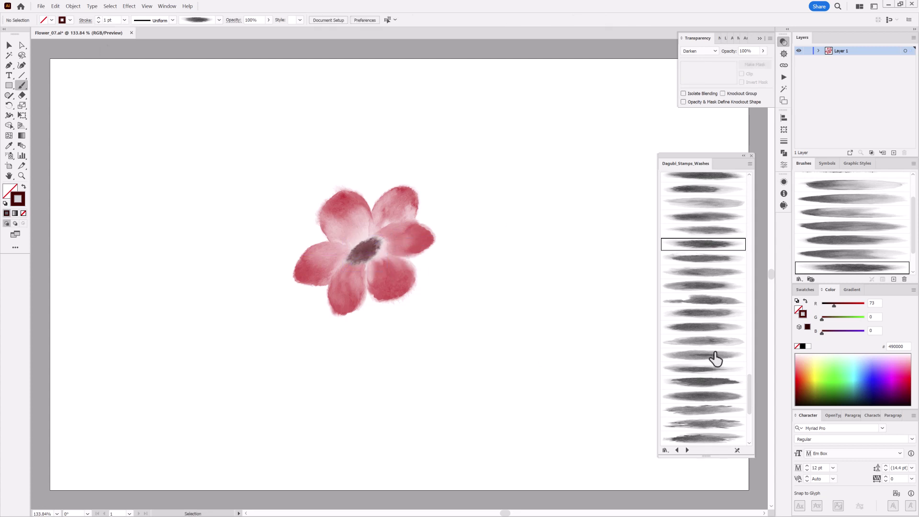
Switch blending to Multiply and paint another dark centre stroke, thickened to 2 pt
scroll(715, 357, down, 1)
click(706, 51)
click(704, 80)
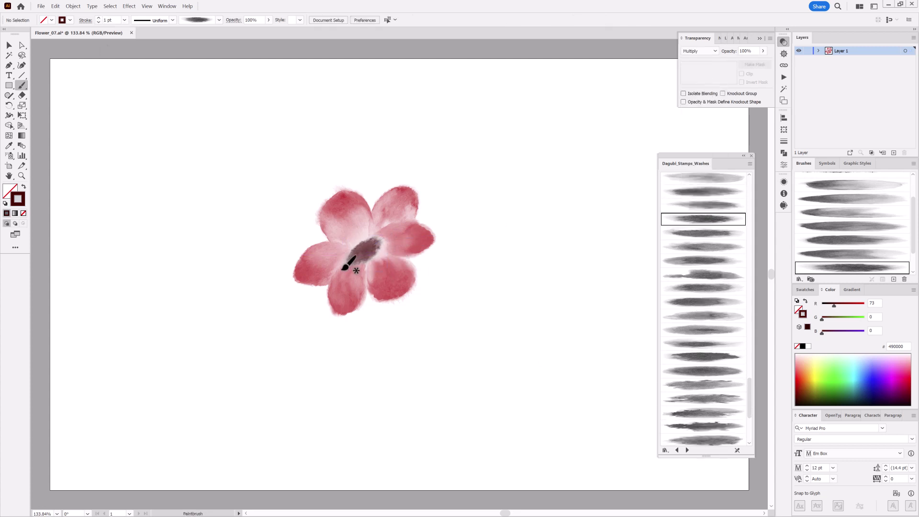
drag(403, 228, 344, 263)
click(98, 18)
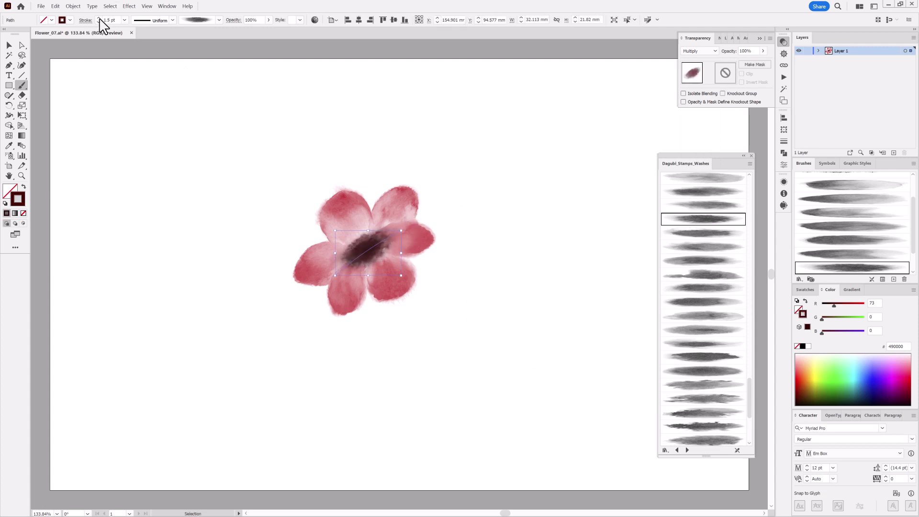
click(98, 18)
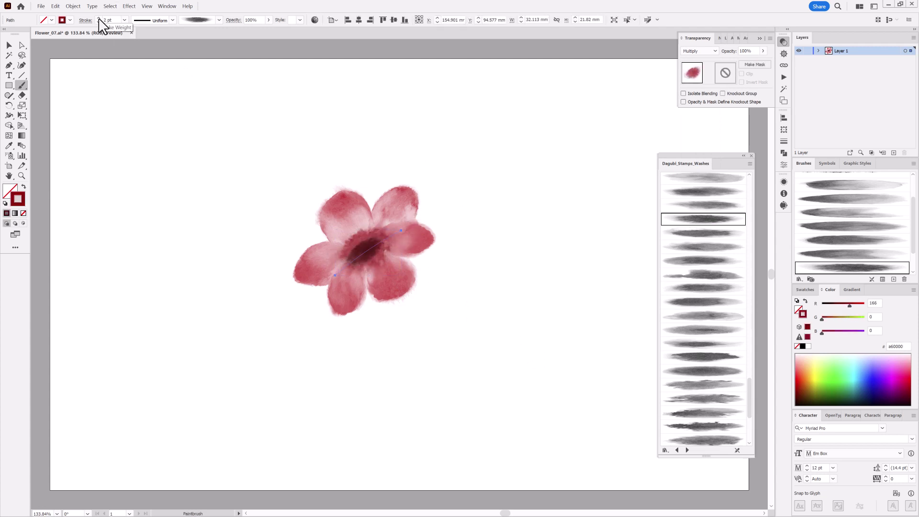
ctrl+click(129, 195)
Restyle the centre stroke with another wash brush at 1.6 pt
ctrl+click(367, 239)
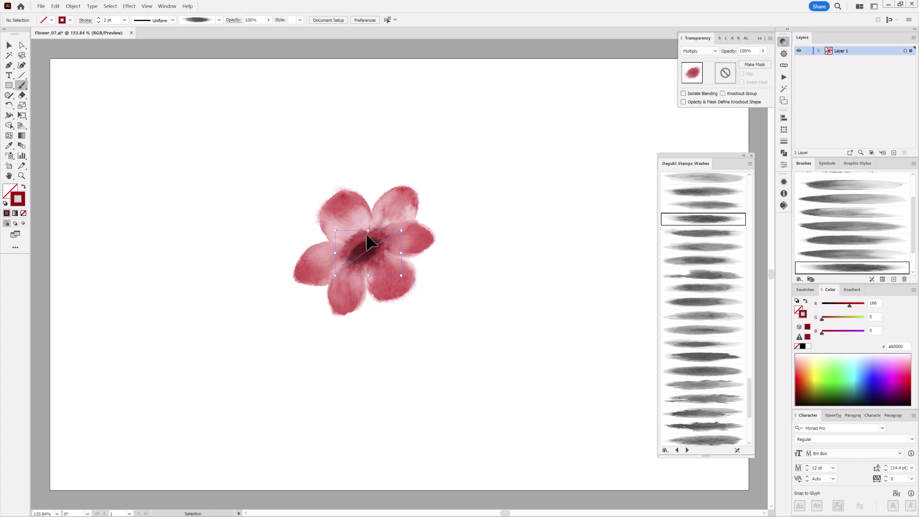
click(703, 288)
click(99, 22)
ctrl+click(107, 219)
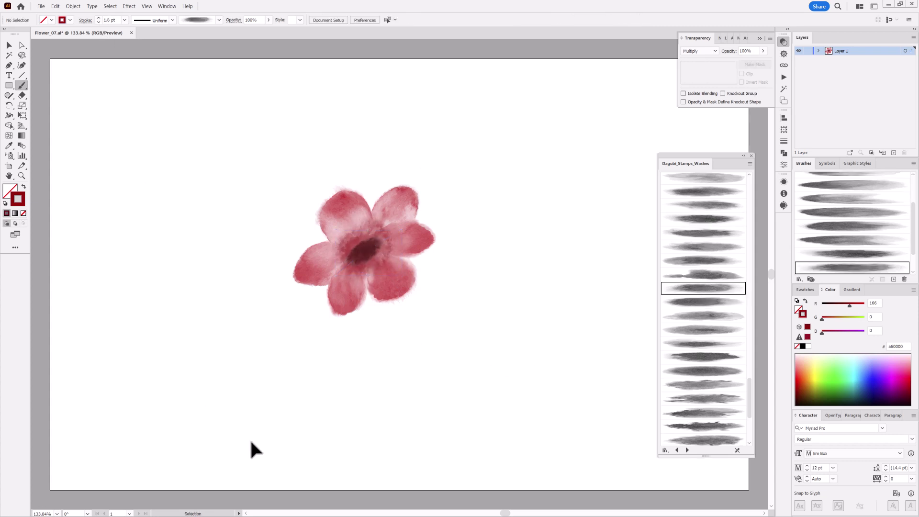
Confirm the Paintbrush settings, check the flower stroke, and make Layer 2 the target
double_click(21, 85)
click(462, 312)
ctrl+click(424, 251)
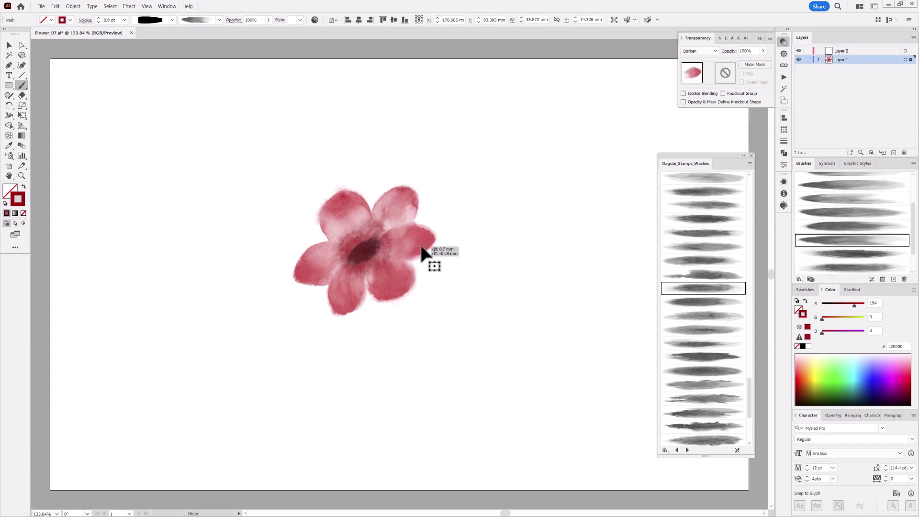
ctrl+click(526, 301)
click(870, 53)
Paint two wash petals at the upper right, giving the first a tapered width profile
scroll(679, 355, up, 5)
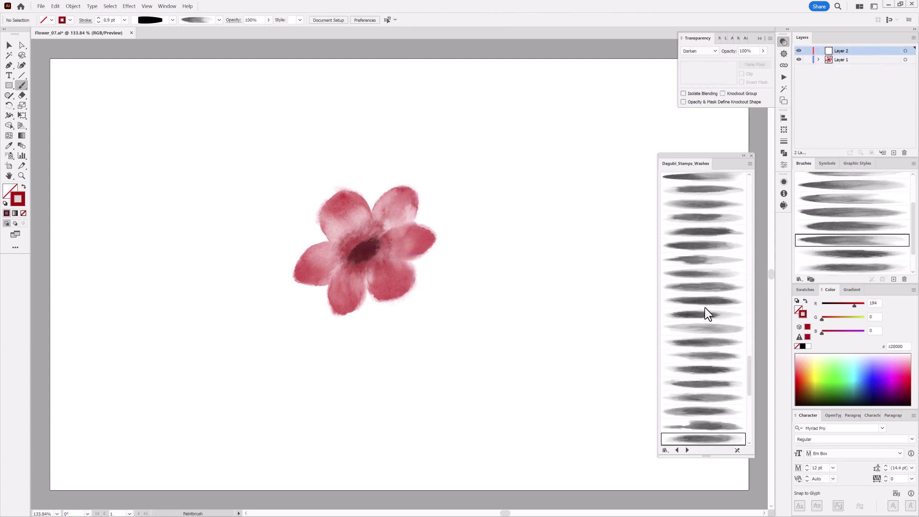
scroll(707, 311, up, 3)
click(710, 210)
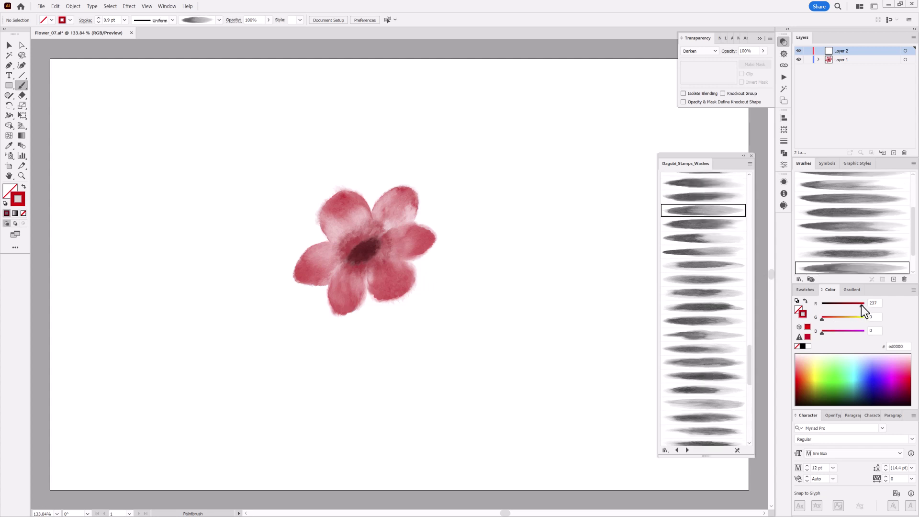
drag(546, 201, 544, 200)
click(172, 20)
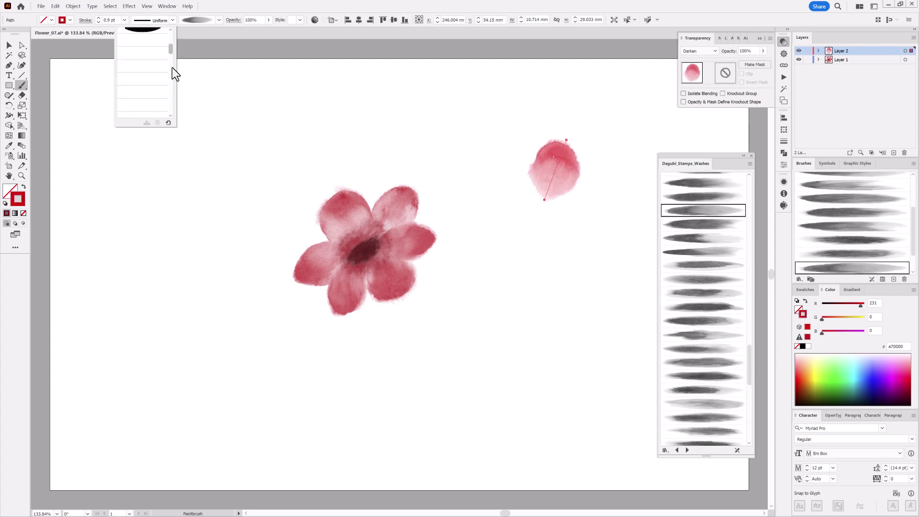
click(135, 113)
ctrl+click(588, 261)
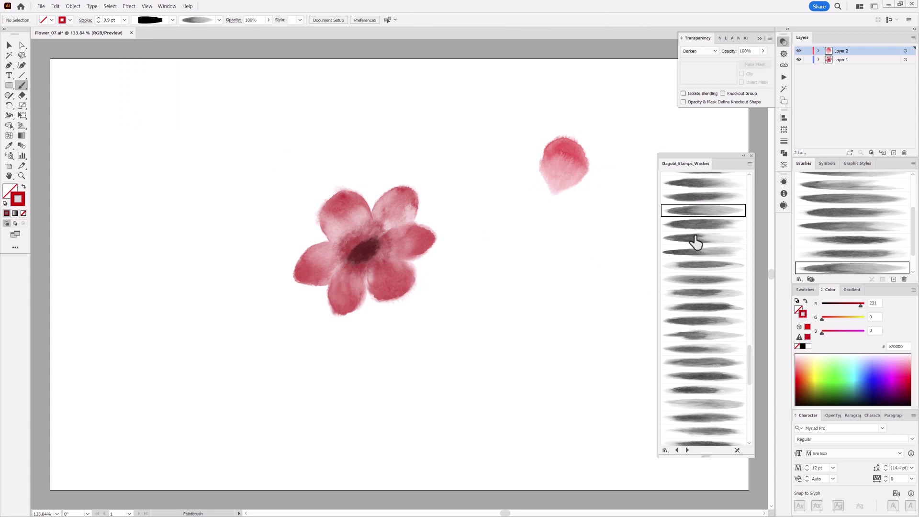
click(704, 224)
drag(557, 196, 556, 195)
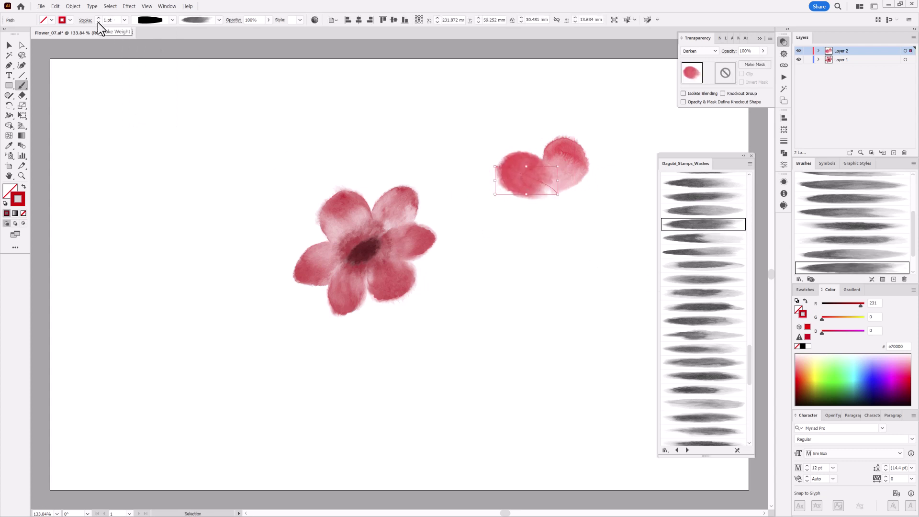
ctrl+click(626, 286)
Pan the view and paint a third petal on the right side
drag(626, 286, 545, 296)
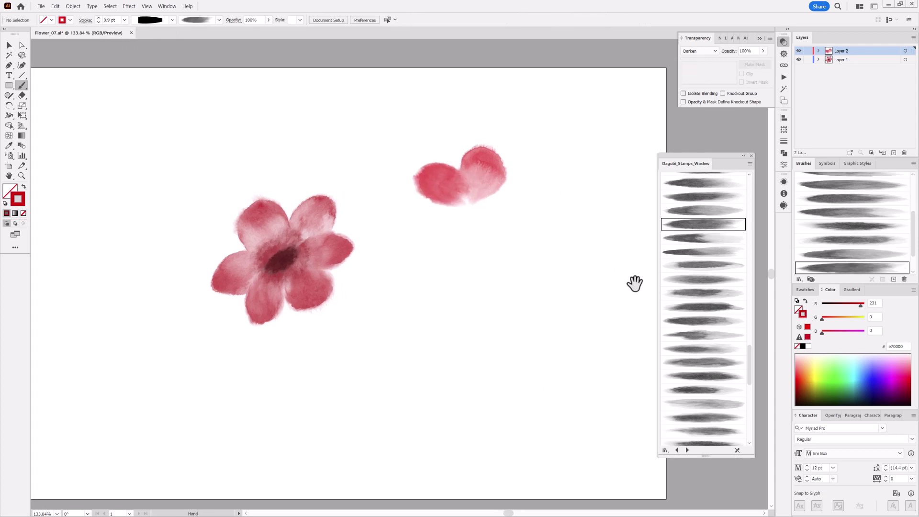
scroll(708, 211, up, 3)
click(703, 204)
mouse_move(466, 193)
mouse_down()
mouse_move(529, 204)
mouse_move(532, 214)
mouse_move(527, 199)
mouse_up()
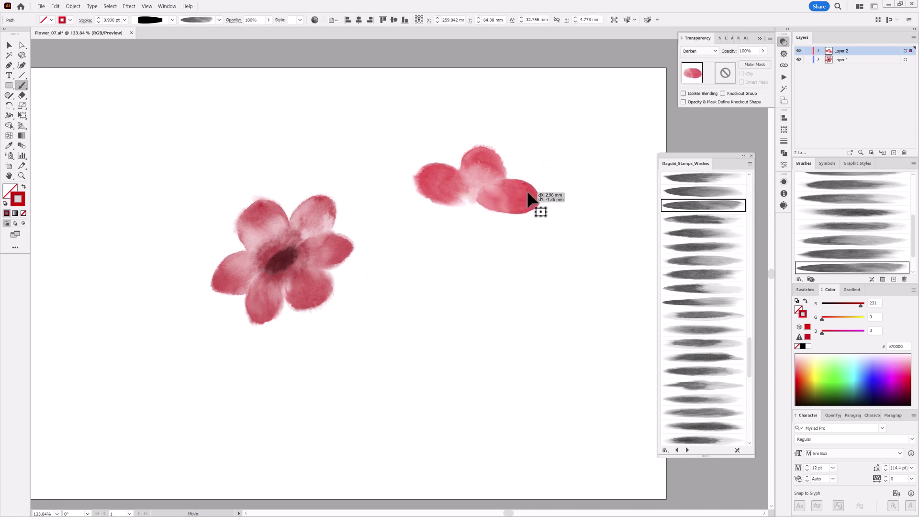
ctrl+click(498, 258)
Paint a lower petal with the top wash brush, tapered profile and 1 pt stroke
scroll(710, 198, up, 2)
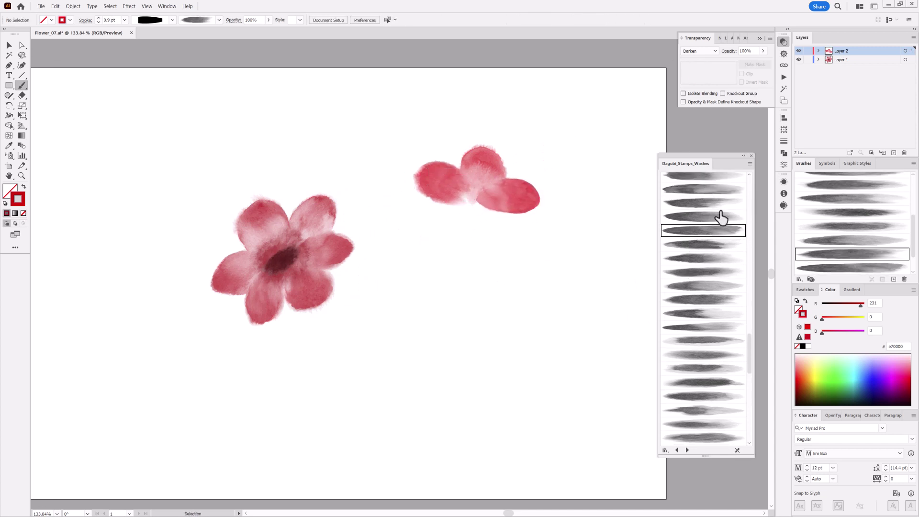
scroll(718, 215, up, 2)
scroll(706, 330, up, 3)
click(703, 177)
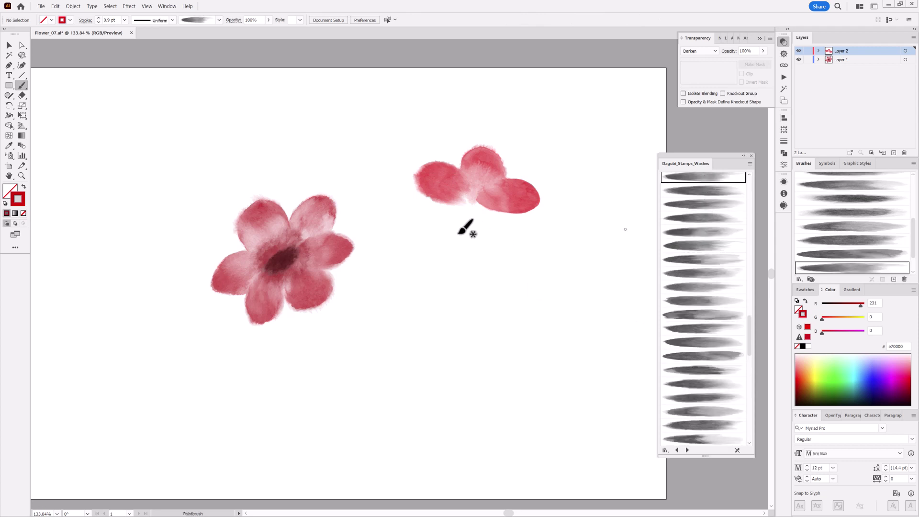
drag(480, 203, 477, 228)
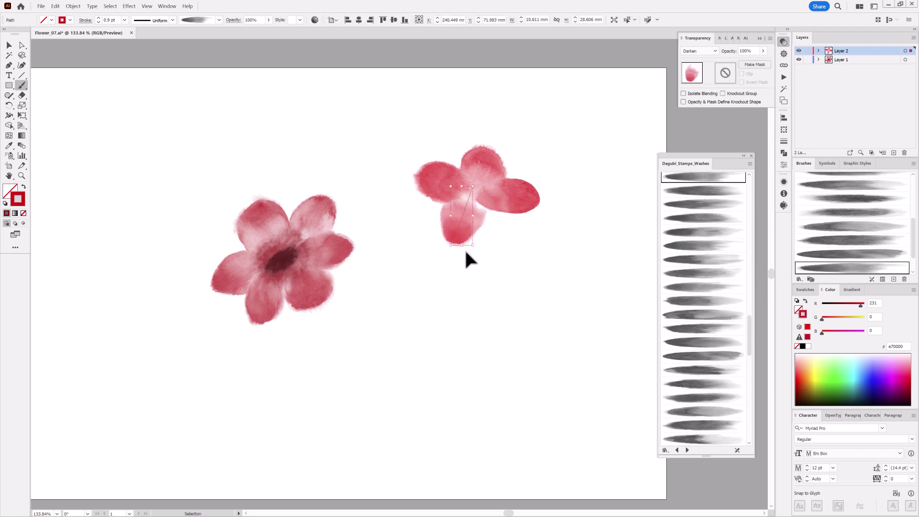
click(172, 20)
click(139, 111)
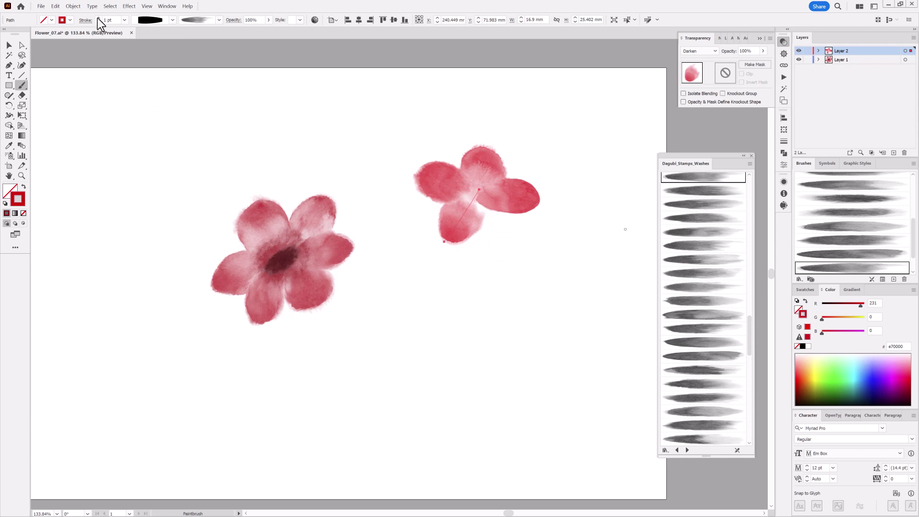
click(99, 18)
Widen the lower petal's end with the Width tool
click(8, 116)
scroll(458, 231, up, 5)
drag(425, 250, 485, 295)
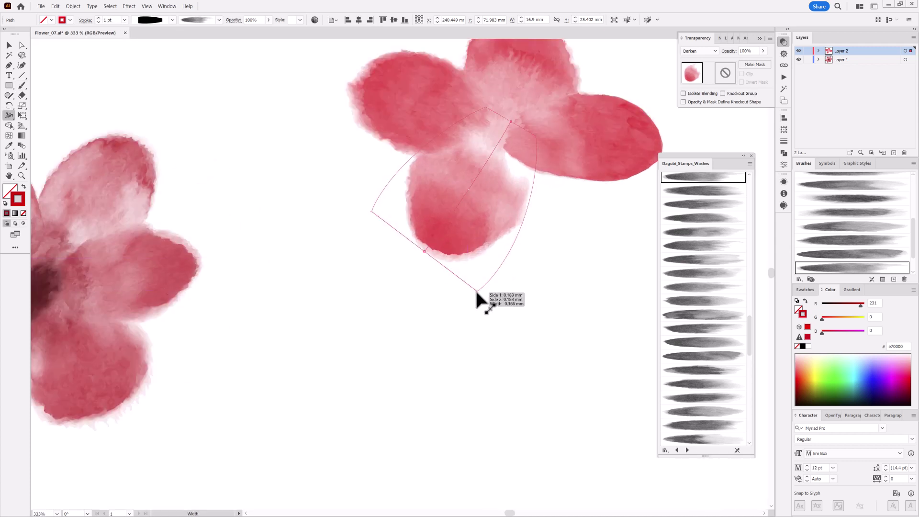
scroll(529, 334, down, 2)
scroll(502, 310, down, 2)
click(23, 86)
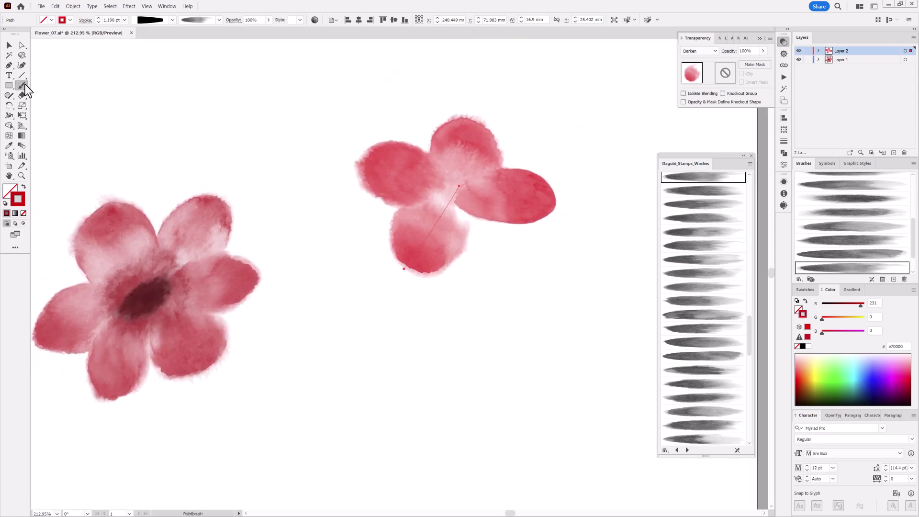
Paint a lower-right petal on the second flower with a new wash brush at 1 pt
scroll(719, 250, up, 1)
click(701, 232)
click(702, 203)
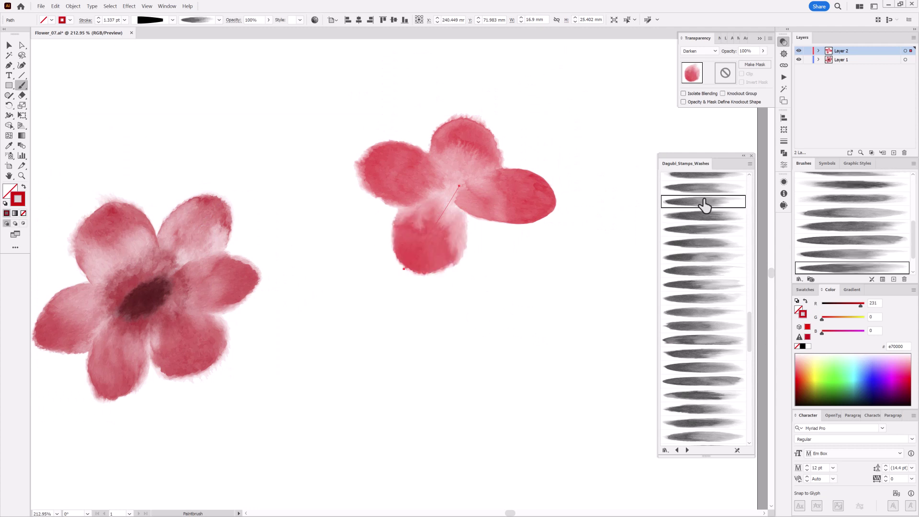
key(ctrl+shift+a)
click(701, 256)
drag(430, 208, 508, 266)
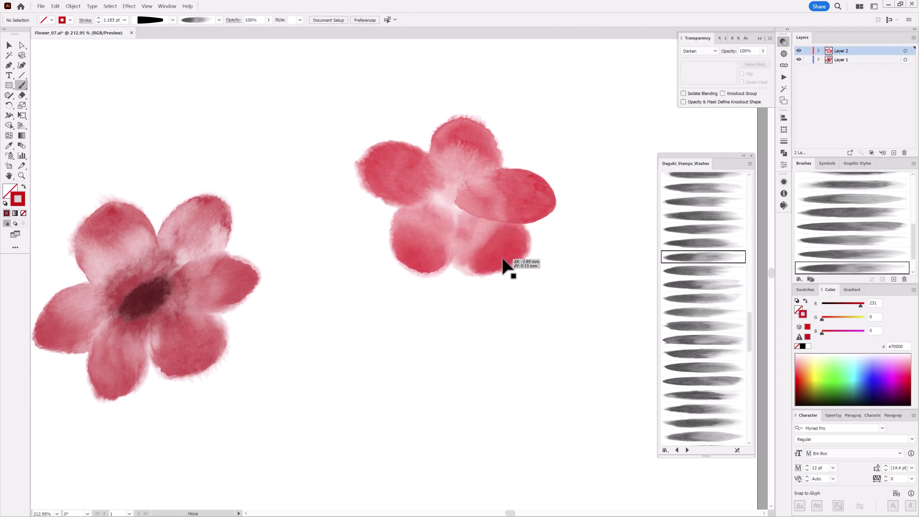
click(98, 22)
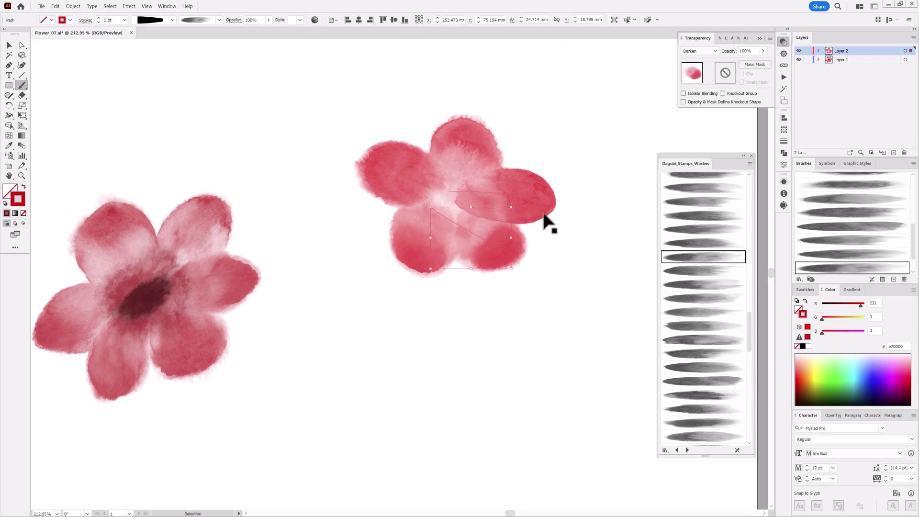
Rotate the right petal at 0.7 pt and set the top petal to 0.9 pt
click(702, 326)
ctrl+click(536, 191)
drag(558, 200, 566, 206)
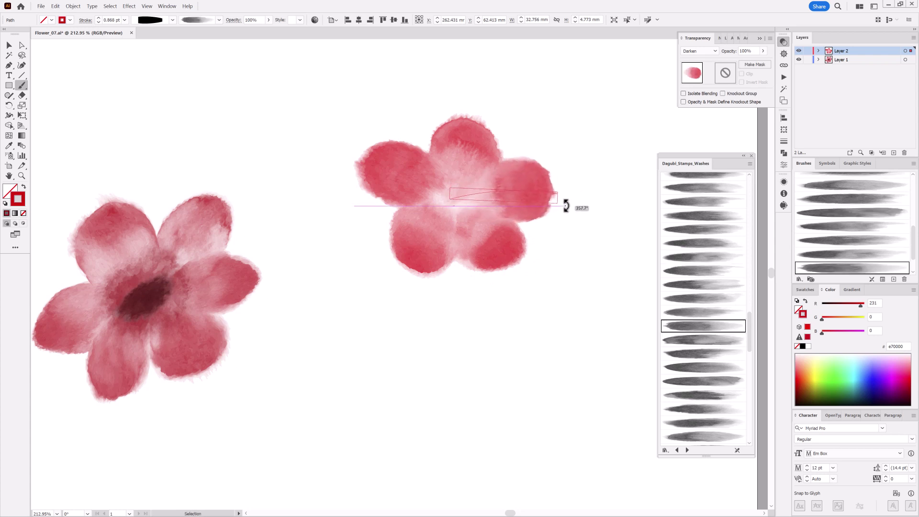
click(98, 22)
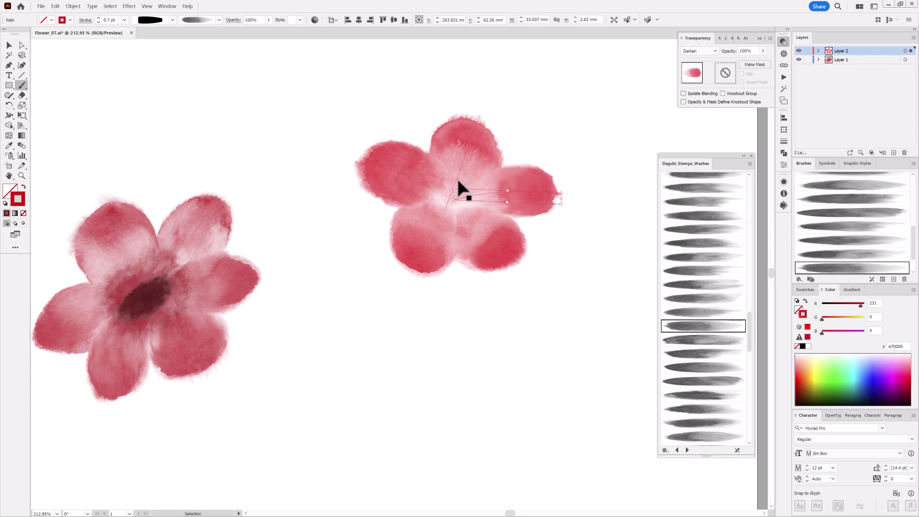
ctrl+click(472, 149)
click(99, 22)
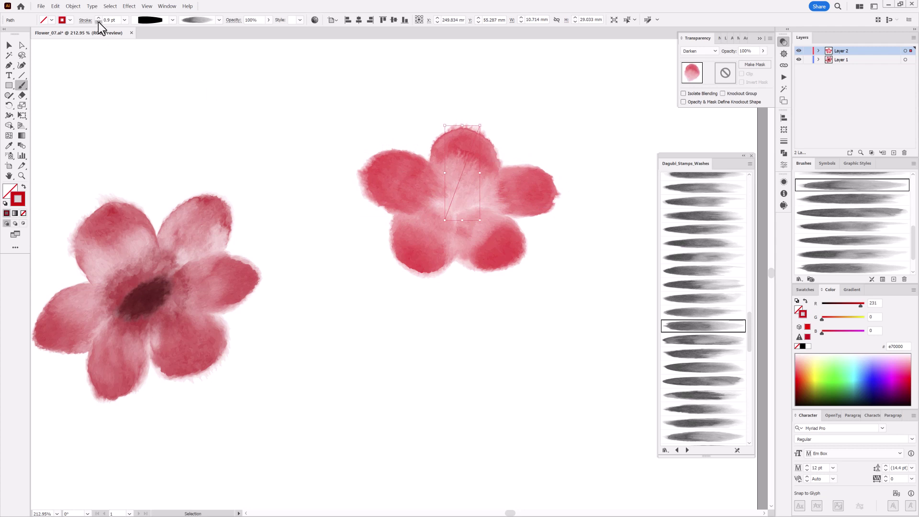
ctrl+click(503, 255)
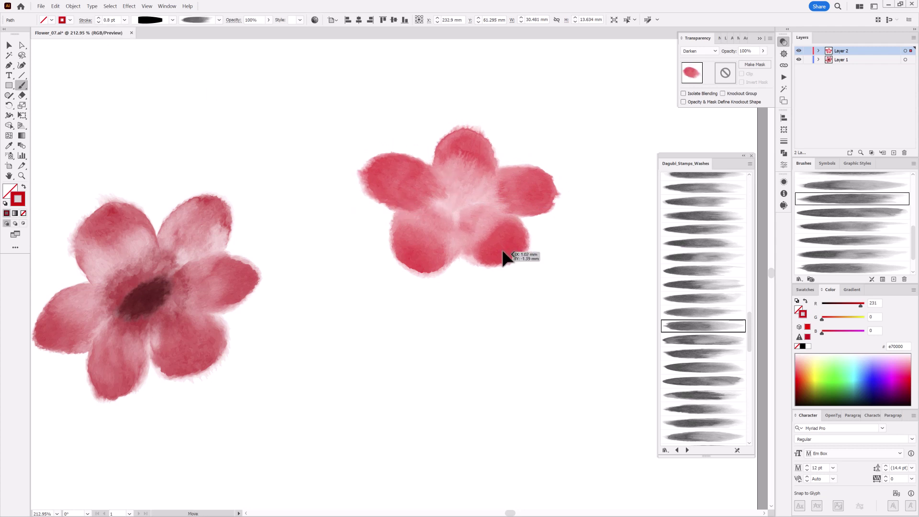
ctrl+click(434, 274)
Widen the lower-left petal near its top in isolation mode with the Width tool
key(shift+w)
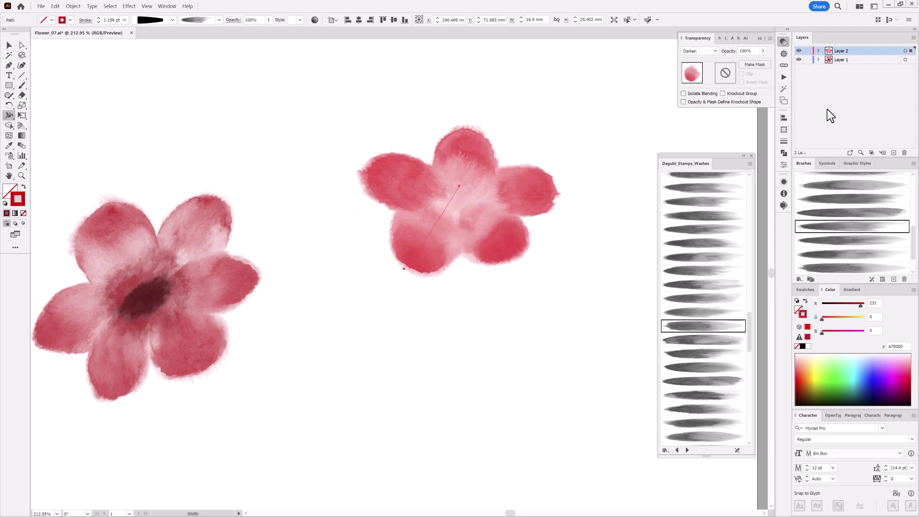
click(818, 51)
double_click(852, 72)
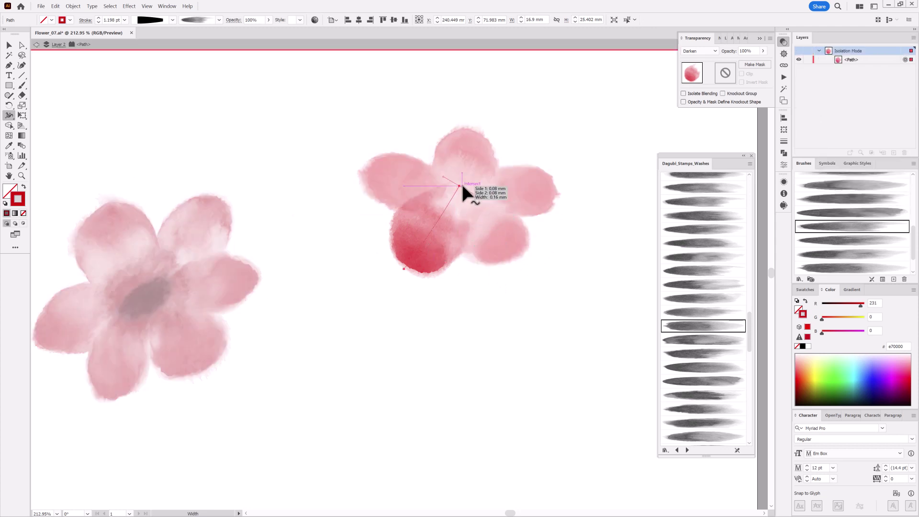
mouse_move(461, 182)
mouse_down()
mouse_move(451, 246)
mouse_move(458, 263)
mouse_move(461, 247)
mouse_up()
click(36, 44)
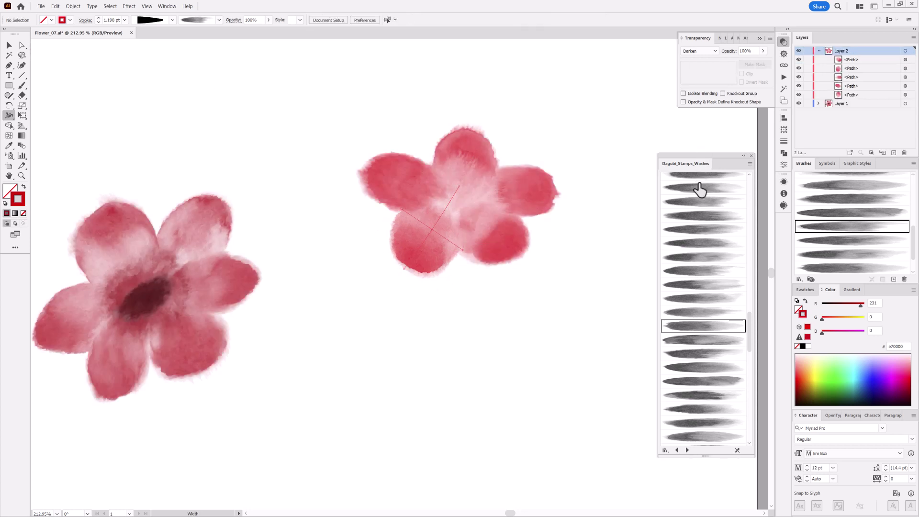
Select the second flower, try a Free Transform enlargement, and undo the distortion
click(905, 50)
key(e)
drag(357, 277, 246, 346)
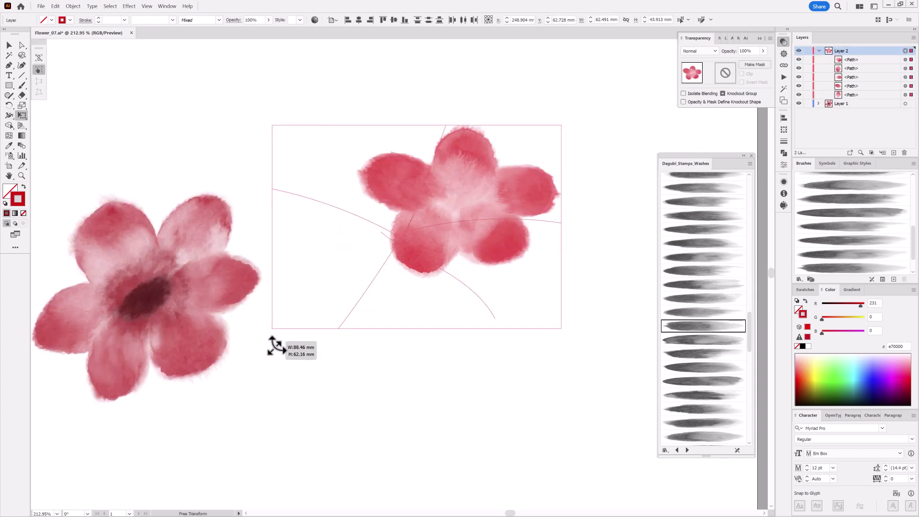
click(55, 6)
click(783, 129)
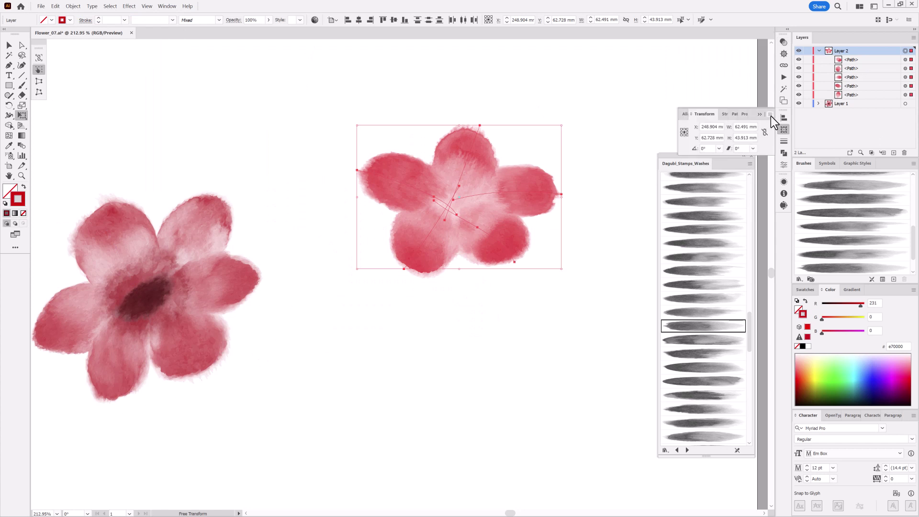
Enlarge the right flower to overlap the left one, then fit the artboard in view
drag(359, 266, 309, 304)
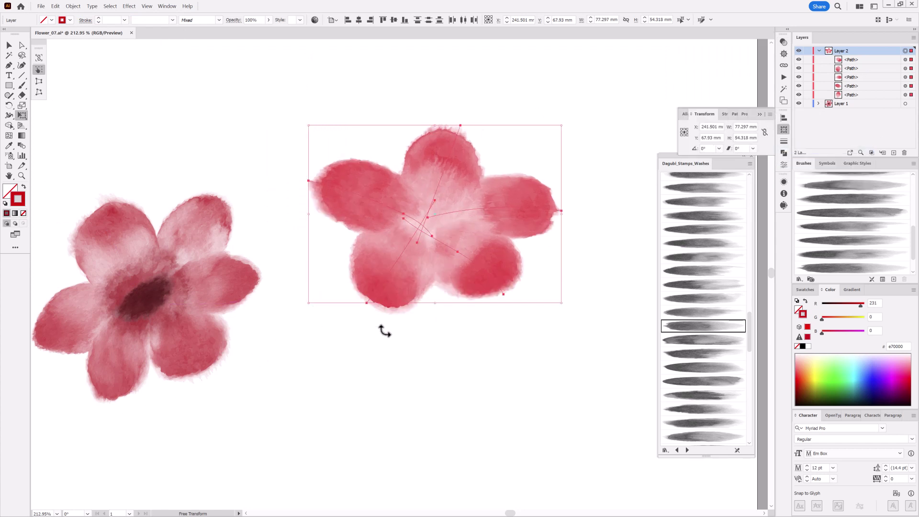
mouse_move(551, 209)
mouse_down()
mouse_move(421, 253)
mouse_move(447, 192)
mouse_up()
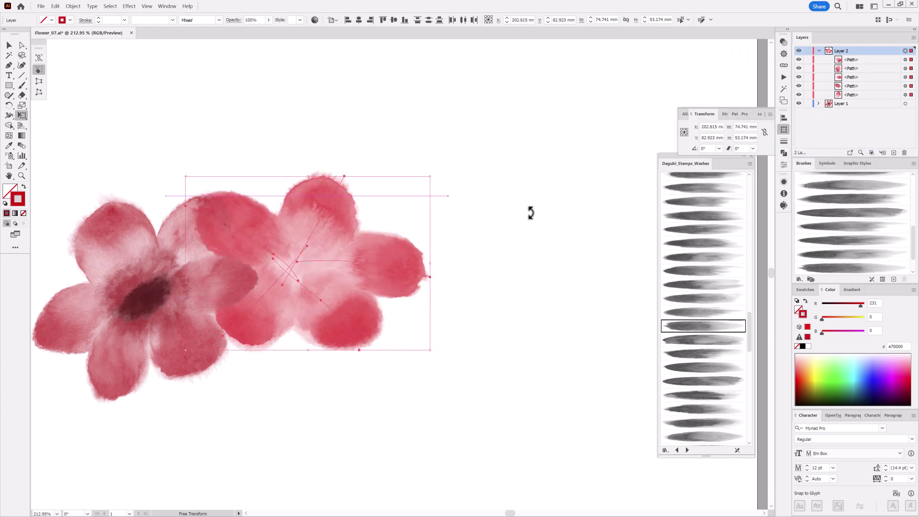
key(v)
key(ctrl+0)
click(586, 175)
click(21, 86)
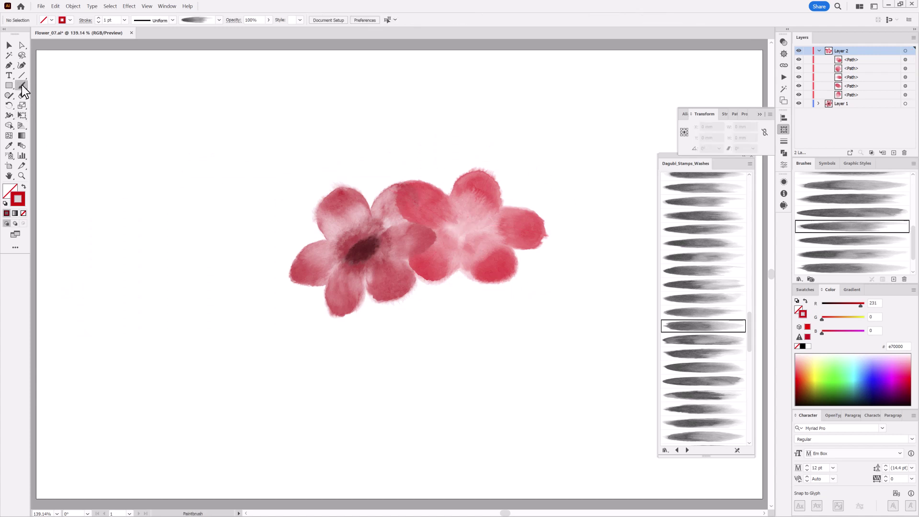
scroll(718, 318, down, 3)
Paint a thin #700000 Dagubi wash stroke in the right flower's centre and rotate it into place
click(702, 351)
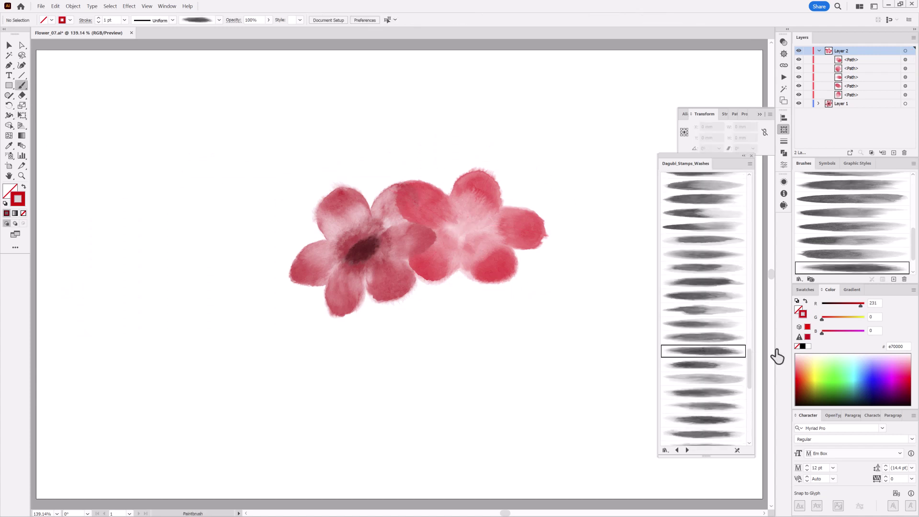
drag(861, 305, 840, 305)
click(783, 129)
click(783, 42)
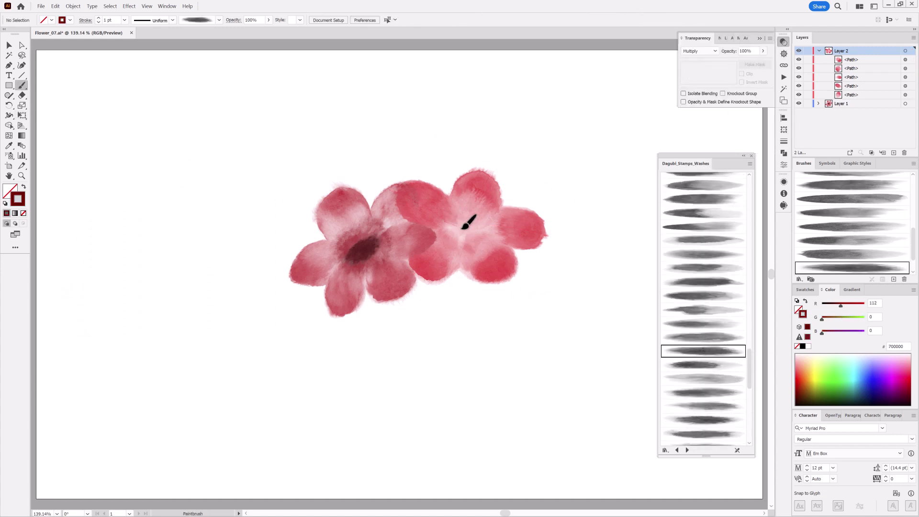
drag(462, 228, 472, 241)
click(99, 22)
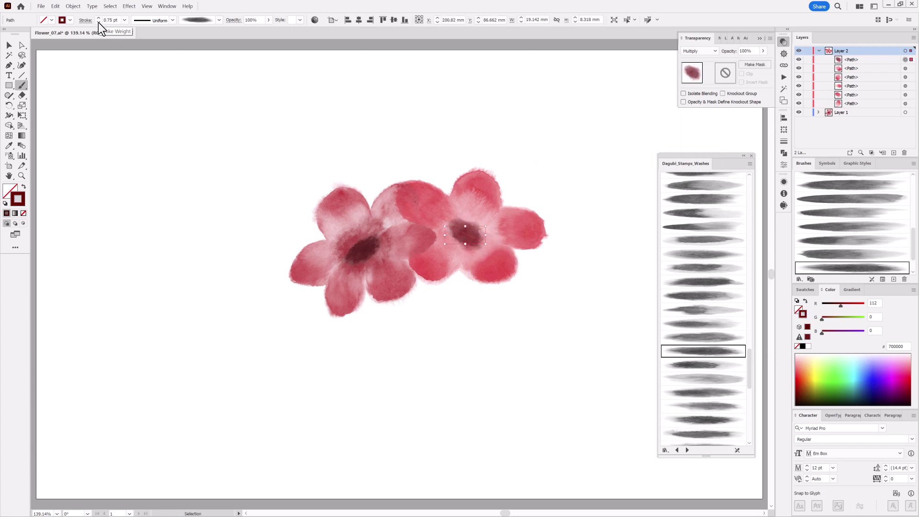
click(99, 22)
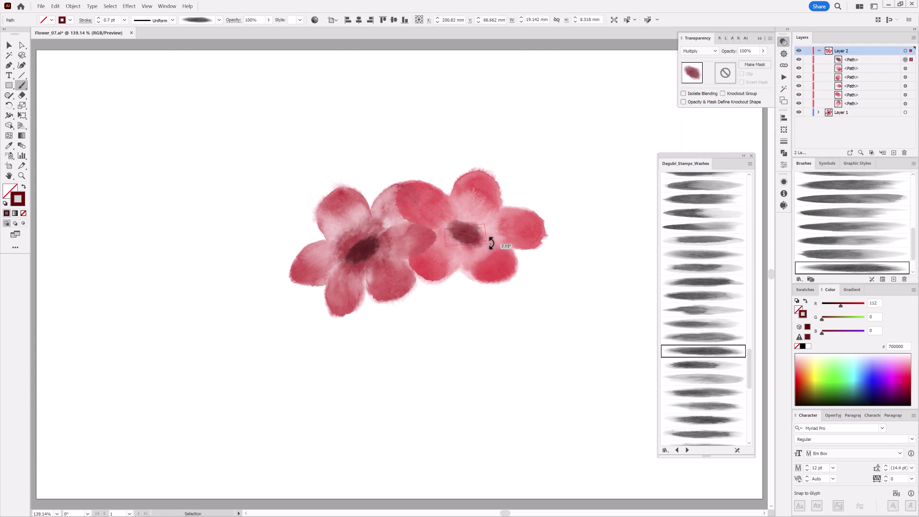
drag(487, 242, 476, 249)
ctrl+click(563, 376)
Layer a second wash stroke, in a different brush at 1.6 pt, over the right flower's centre
click(703, 420)
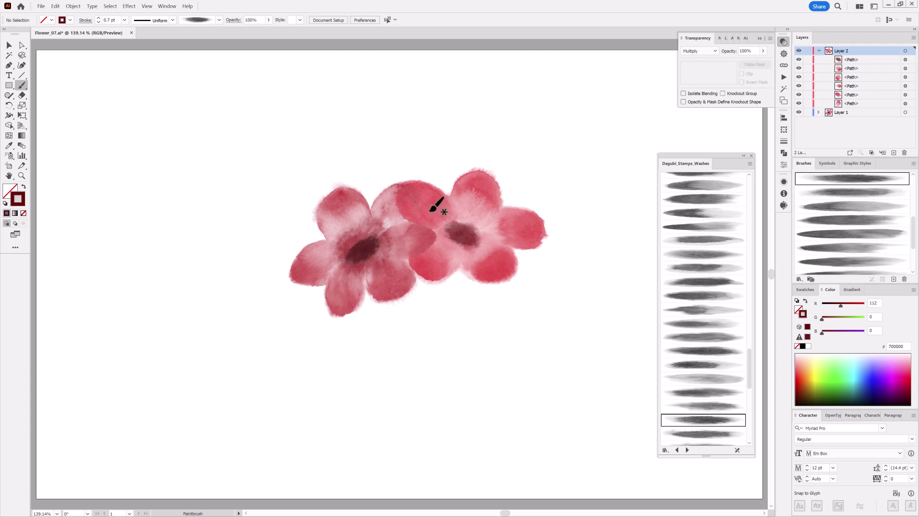
drag(434, 209, 493, 247)
click(99, 18)
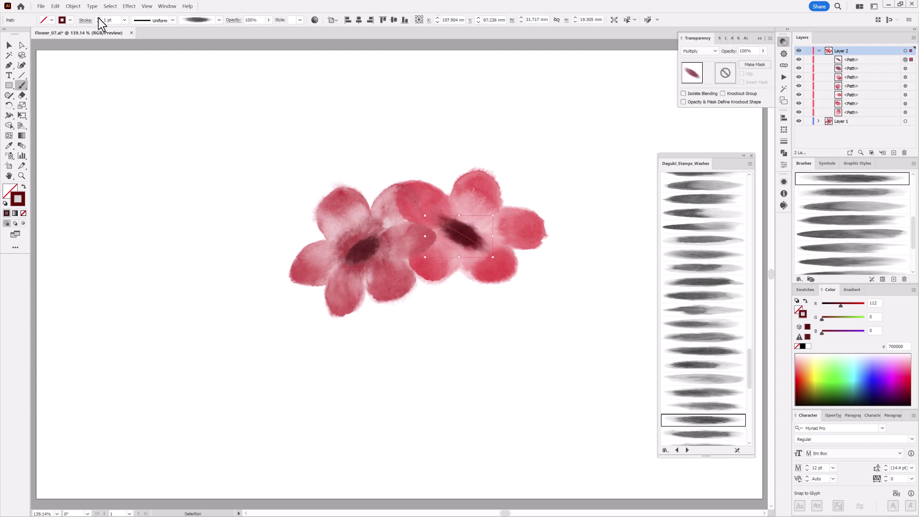
key(ctrl+h)
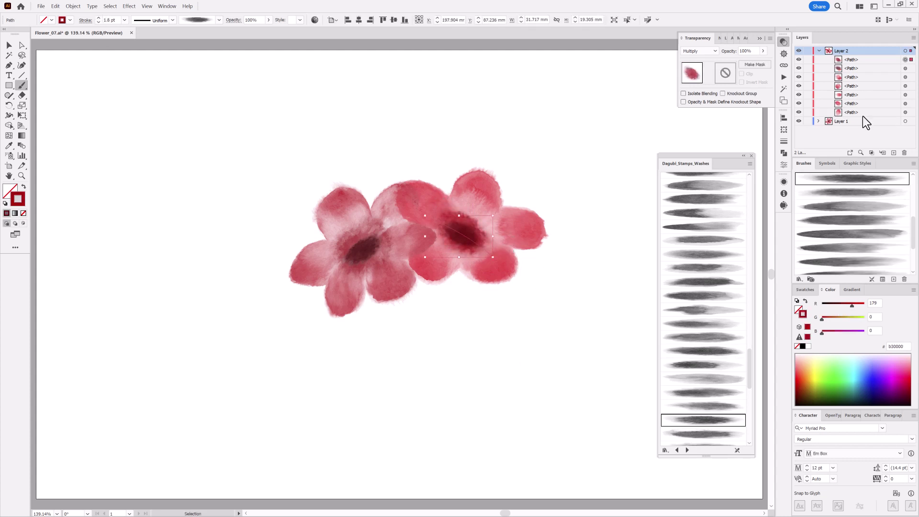
ctrl+click(498, 220)
key(e)
scroll(449, 235, up, 5)
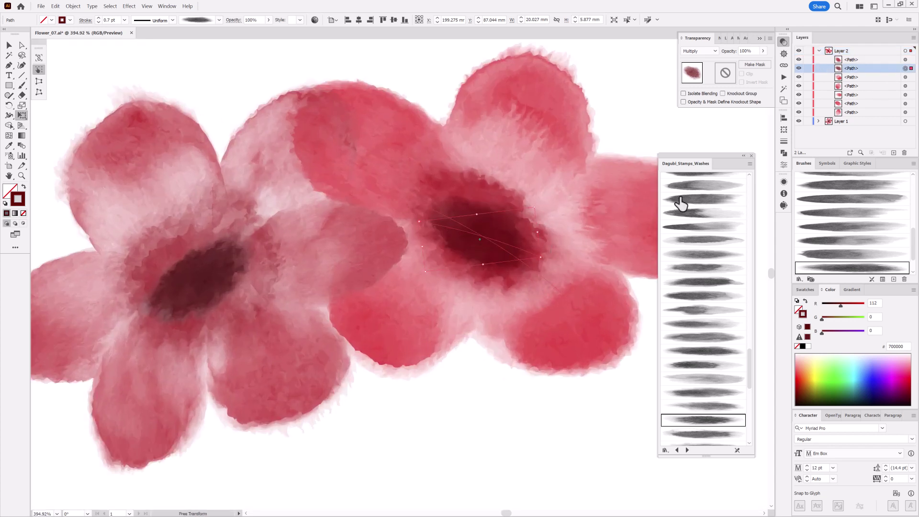
key(ctrl+shift+a)
key(ctrl+0)
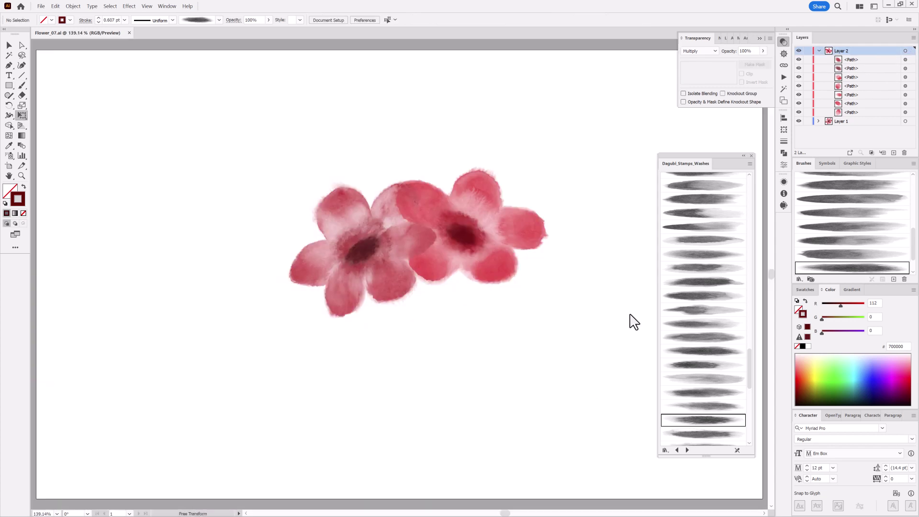
Move the Layer 2 flower up and left, rotating it slightly
click(905, 51)
mouse_move(526, 233)
mouse_down()
mouse_move(512, 220)
mouse_move(517, 230)
mouse_up()
drag(529, 281, 532, 279)
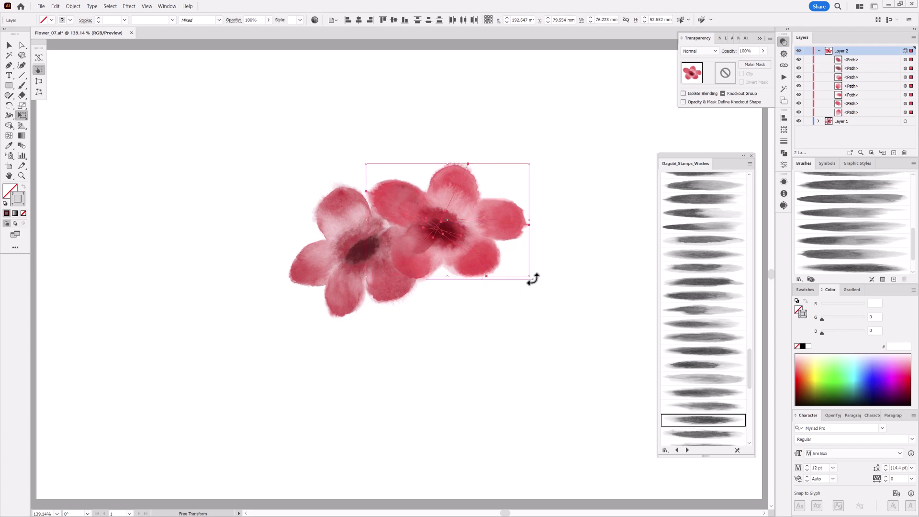
key(ctrl+shift+a)
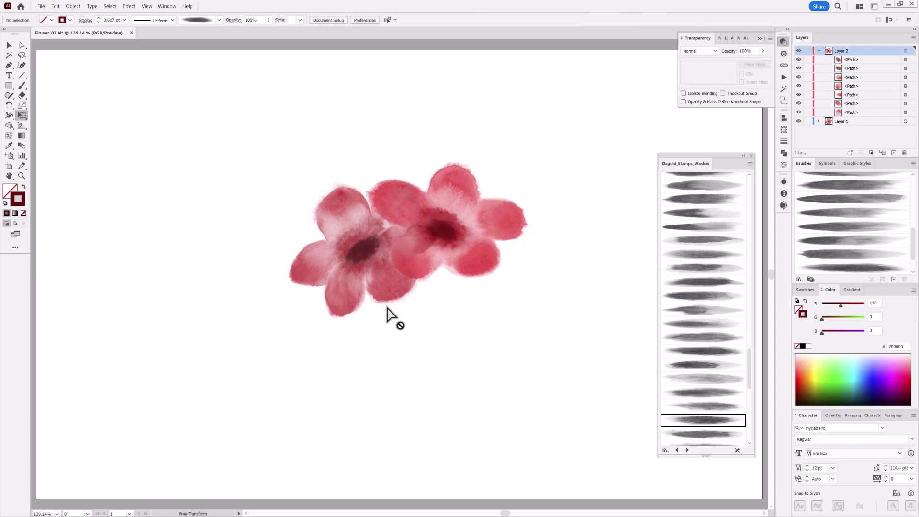
Nudge a right-flower centre stroke left and thicken another stroke to 1.7 pt
ctrl+click(457, 178)
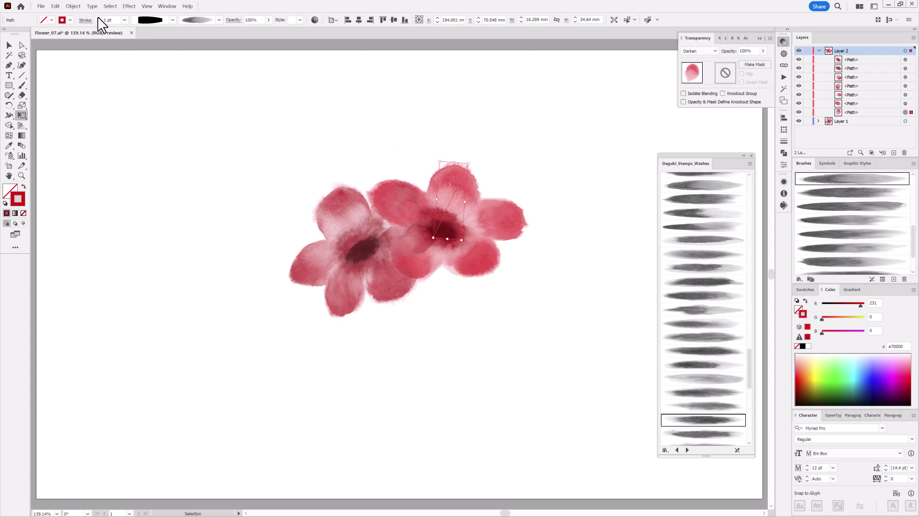
drag(453, 187, 450, 186)
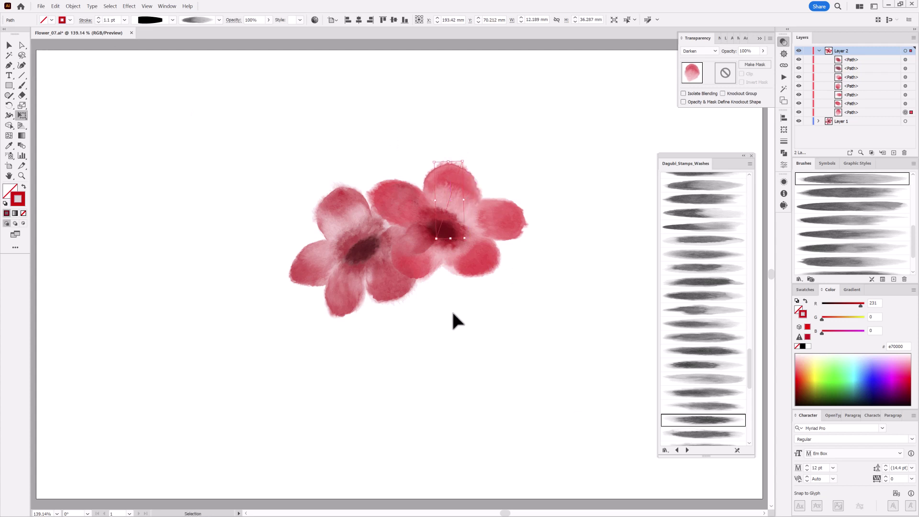
ctrl+click(435, 282)
click(98, 18)
ctrl+click(153, 326)
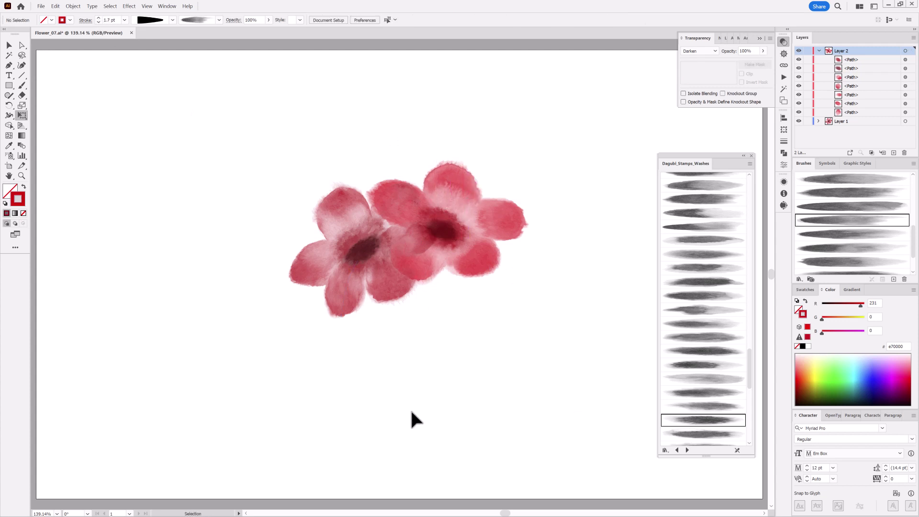
Apply a different Dagubi wash brush to a left-flower centre stroke
ctrl+click(312, 276)
scroll(704, 308, up, 3)
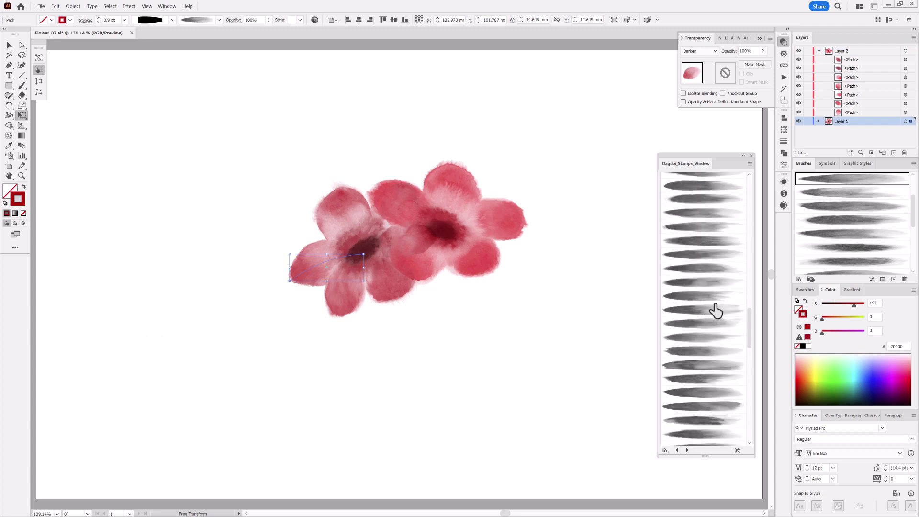
scroll(716, 311, up, 3)
click(701, 235)
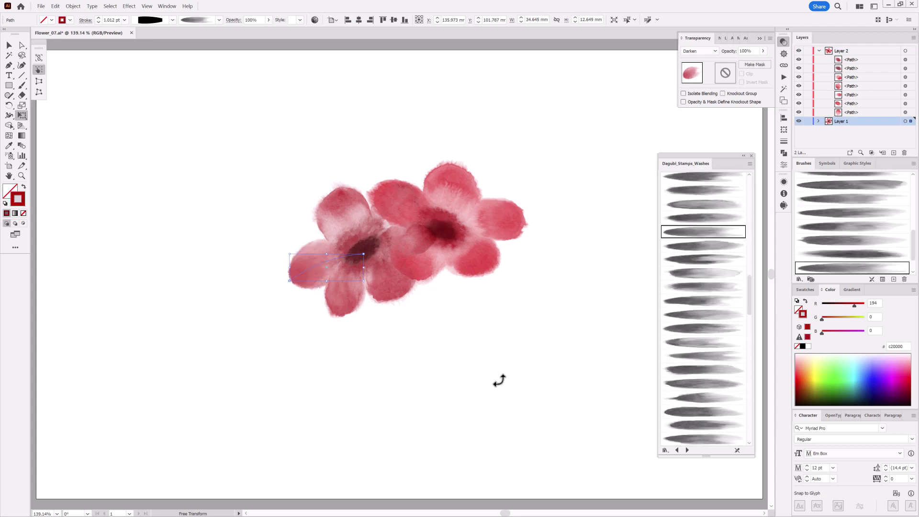
ctrl+click(519, 378)
click(818, 51)
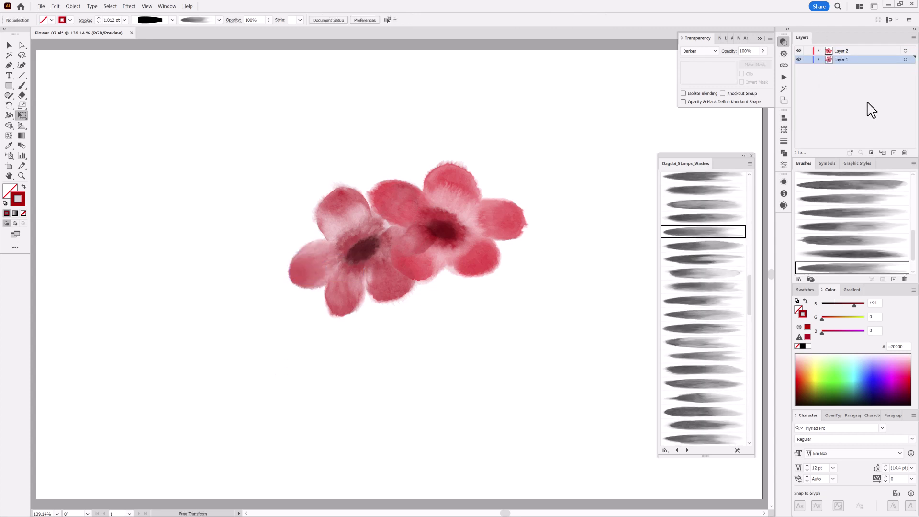
Duplicate Layer 1 and Layer 2 as backup copies above the originals
shift+click(879, 51)
drag(879, 53, 893, 152)
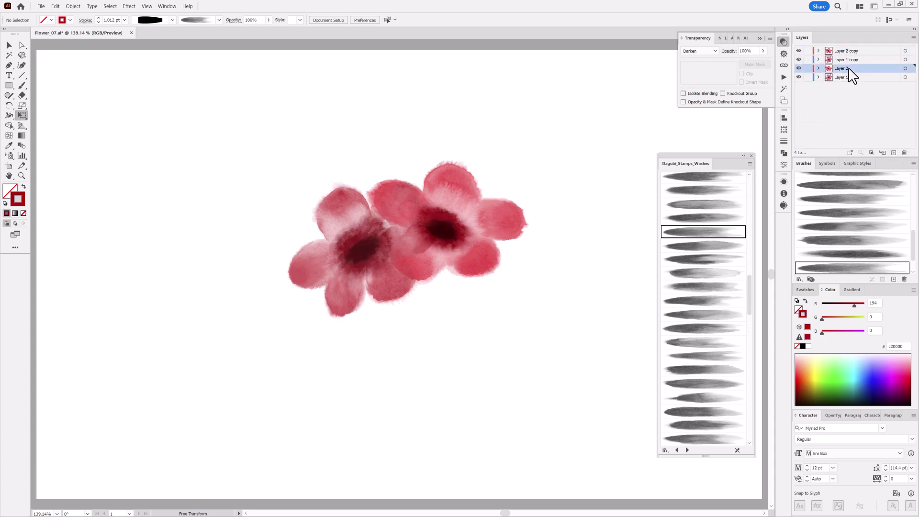
mouse_move(850, 72)
mouse_down()
mouse_move(852, 60)
mouse_move(849, 68)
mouse_up()
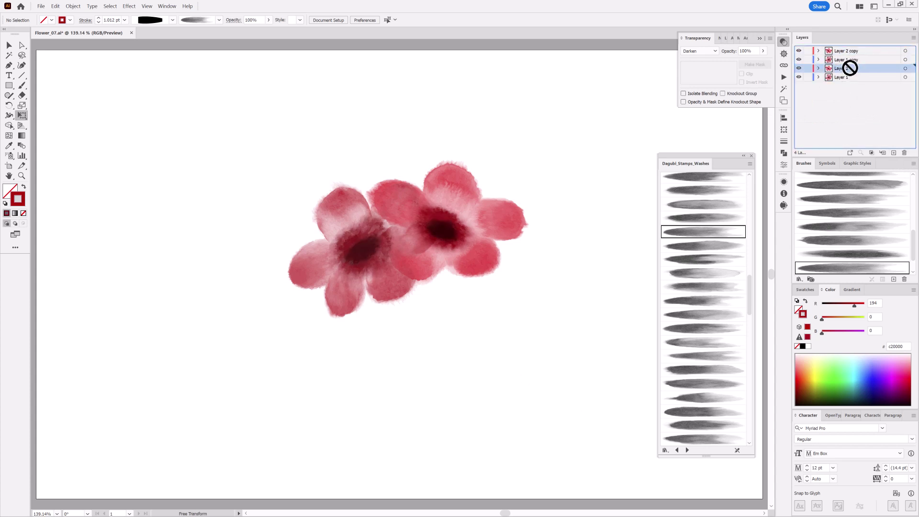
Expand the flower brush strokes into shapes and hide Layer 2, leaving the left flower
click(904, 69)
click(73, 6)
click(84, 102)
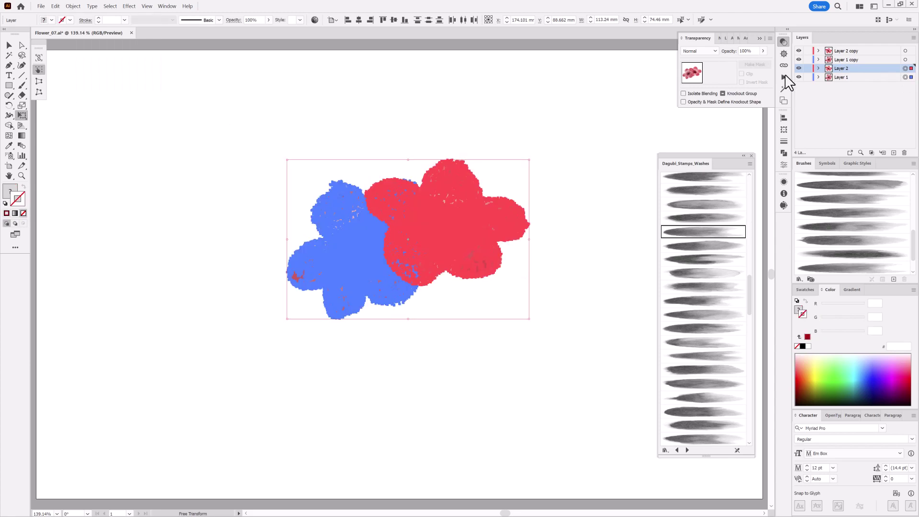
click(798, 68)
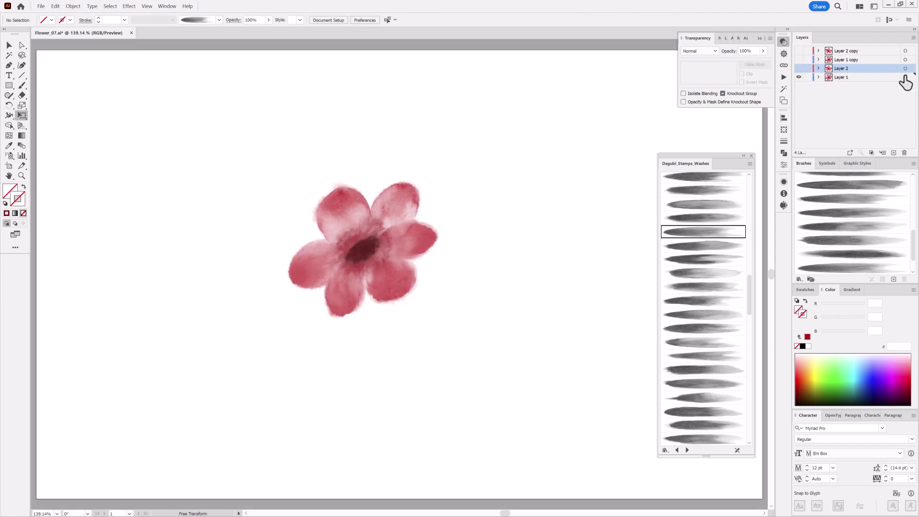
key(z)
drag(448, 301, 508, 248)
key(ctrl+0)
Unite Layer 1's flower pieces with Pathfinder, then unite Layer 2's flower pieces
key(ctrl+a)
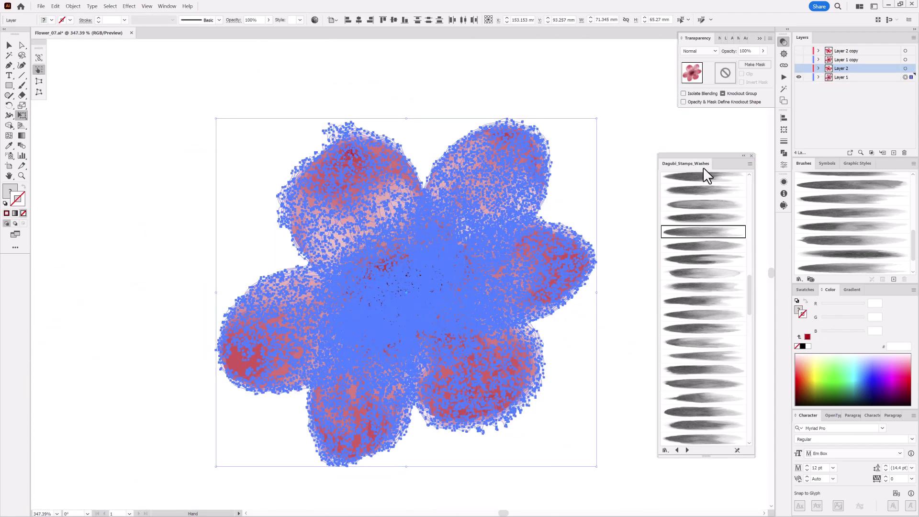
click(783, 153)
click(685, 136)
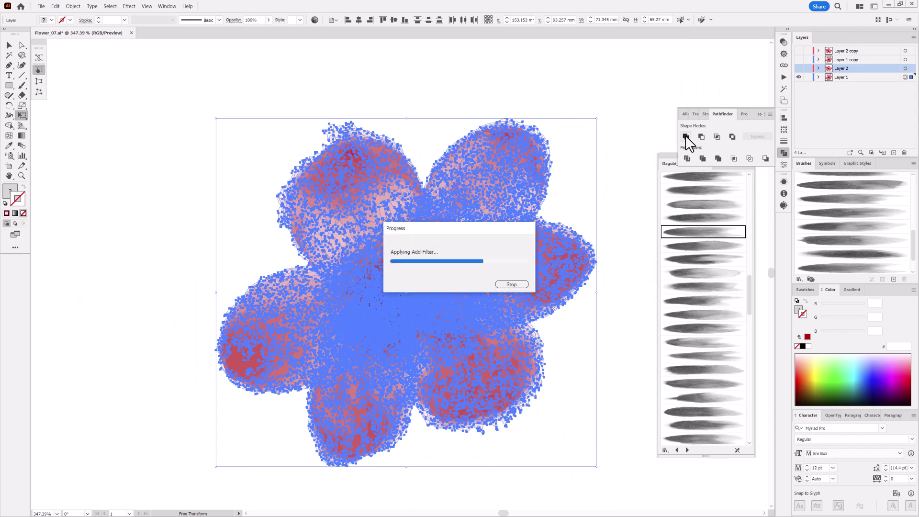
click(798, 77)
click(904, 69)
drag(547, 213, 415, 218)
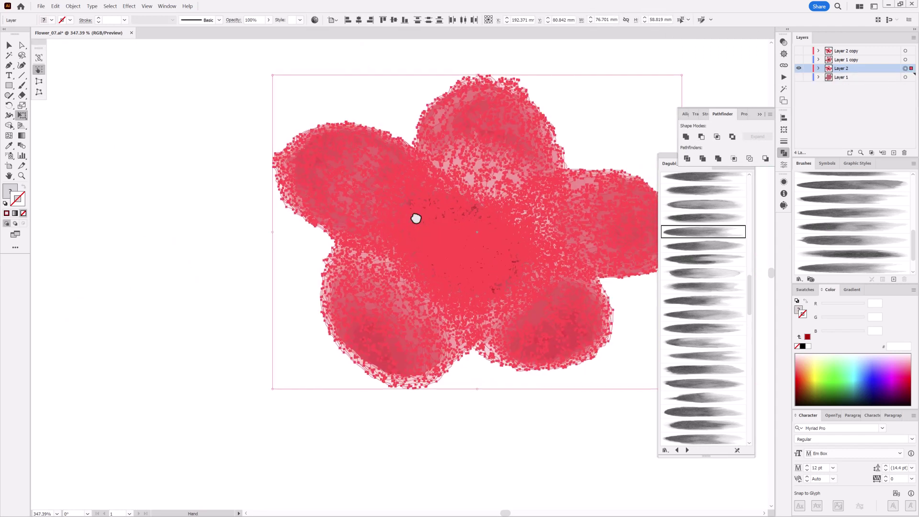
click(685, 138)
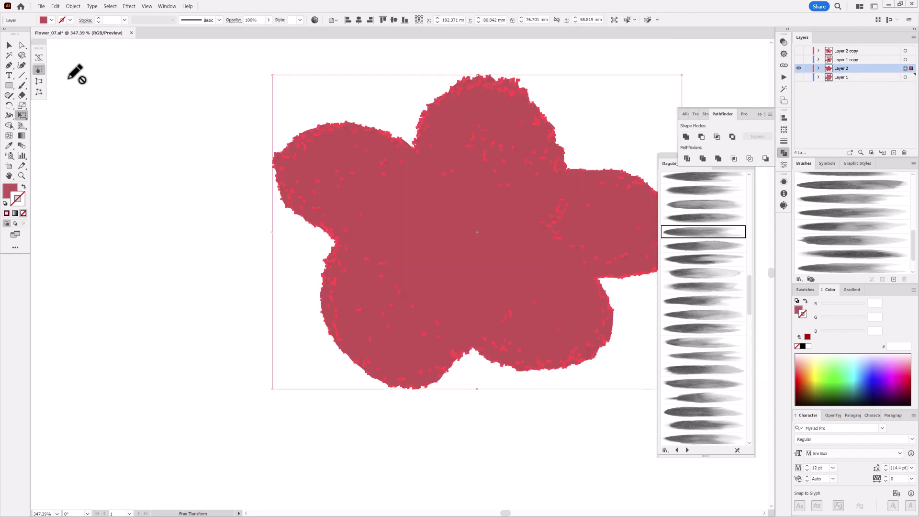
Select the merged red flower shape and set Layer 2's colour to Medium Blue
drag(22, 45, 45, 61)
scroll(519, 320, up, 5)
click(519, 315)
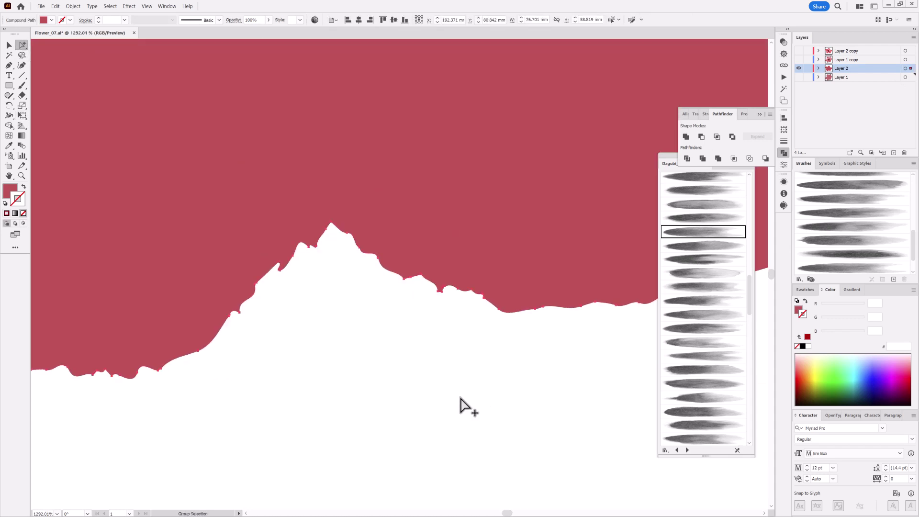
double_click(881, 69)
click(453, 232)
click(440, 281)
scroll(430, 329, down, 3)
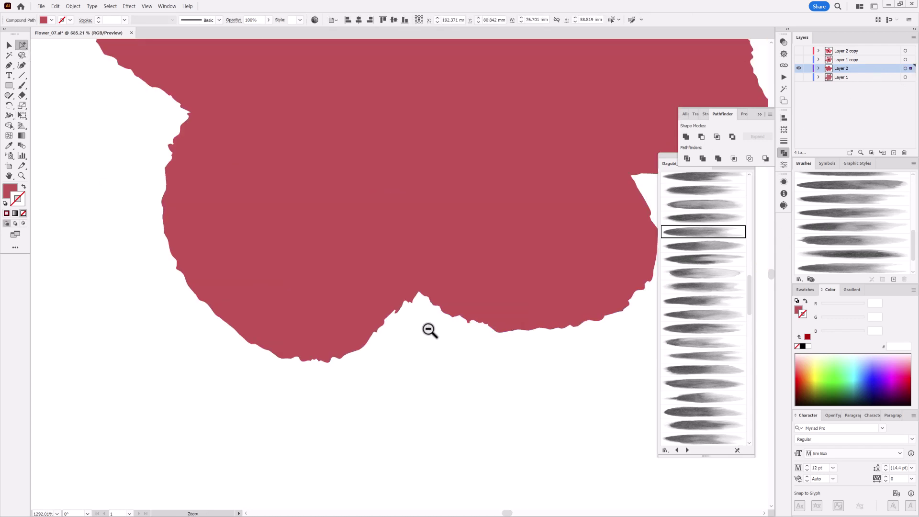
scroll(479, 318, down, 2)
click(110, 6)
click(119, 53)
Delete the stray specks around Layer 1's flower shape using Select > Inverse and Edit > Clear
click(55, 6)
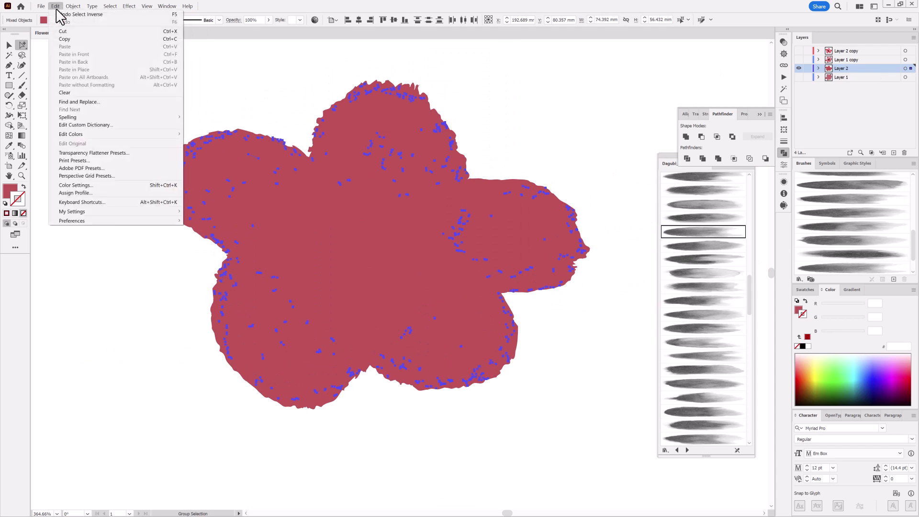
click(64, 102)
alt+click(797, 77)
click(905, 77)
scroll(488, 253, up, 5)
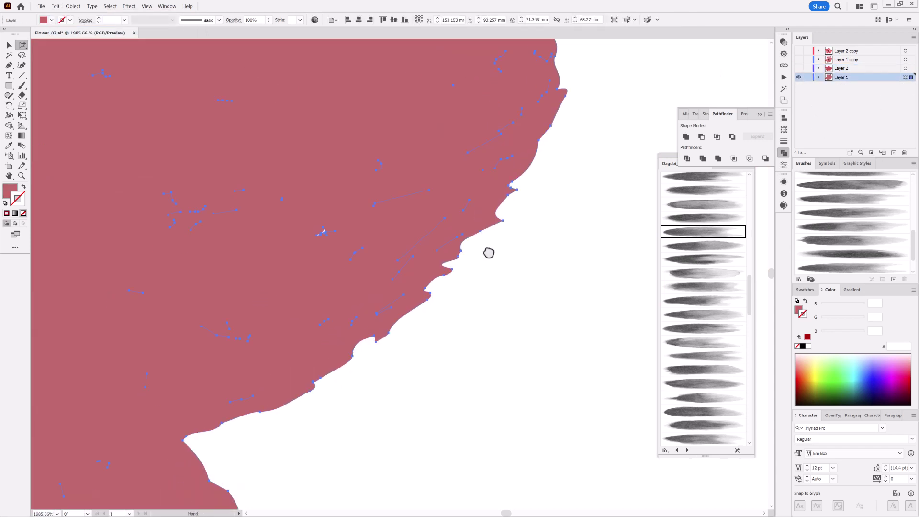
click(496, 233)
click(115, 6)
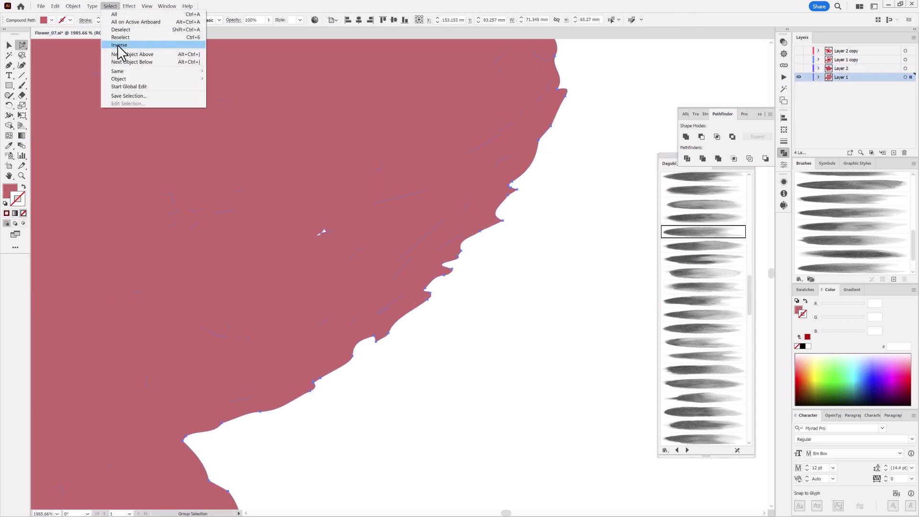
click(118, 54)
scroll(349, 297, down, 5)
click(56, 6)
click(63, 31)
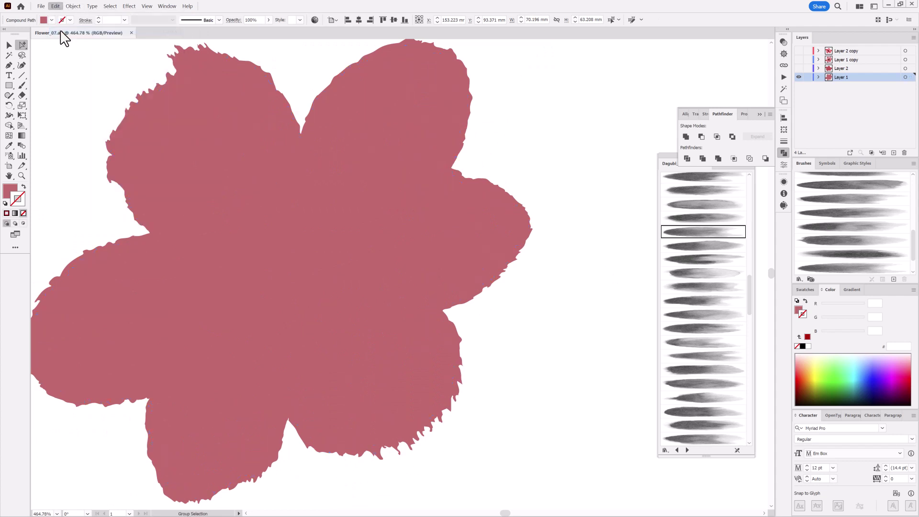
Fill Layer 2's flower shapes with white and make all layers visible again
click(798, 68)
scroll(553, 227, down, 3)
scroll(553, 227, down, 2)
click(904, 77)
shift+click(905, 68)
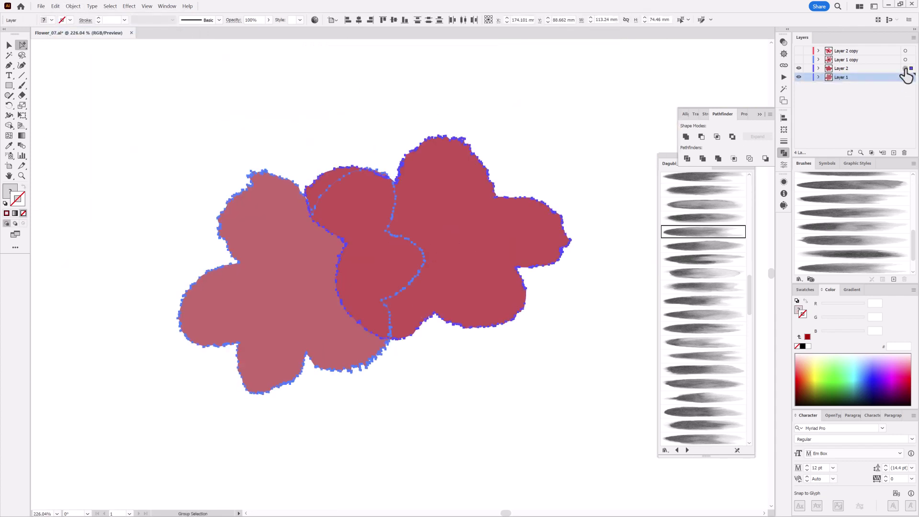
click(807, 346)
click(593, 356)
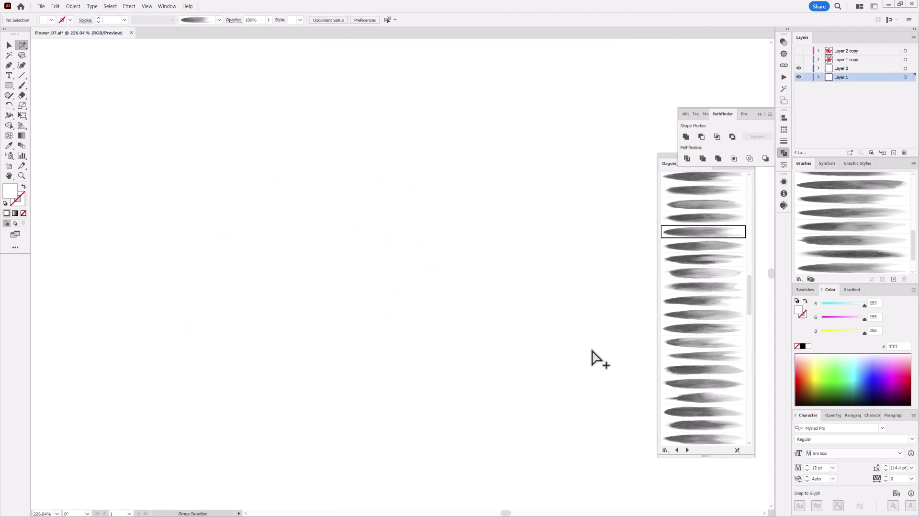
alt+click(798, 68)
click(905, 68)
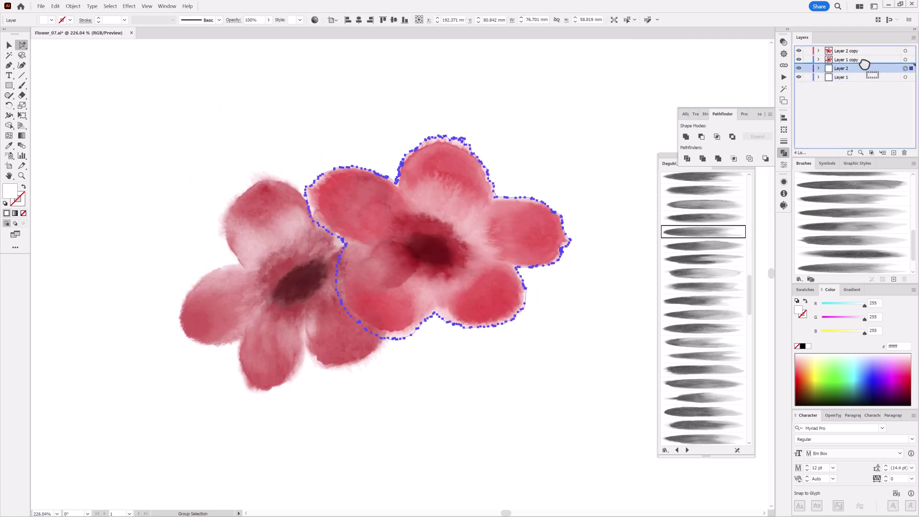
Move Layer 2 above Layer 1 copy and ungroup the right flower's white shape
drag(856, 68, 871, 61)
key(ctrl+shift+a)
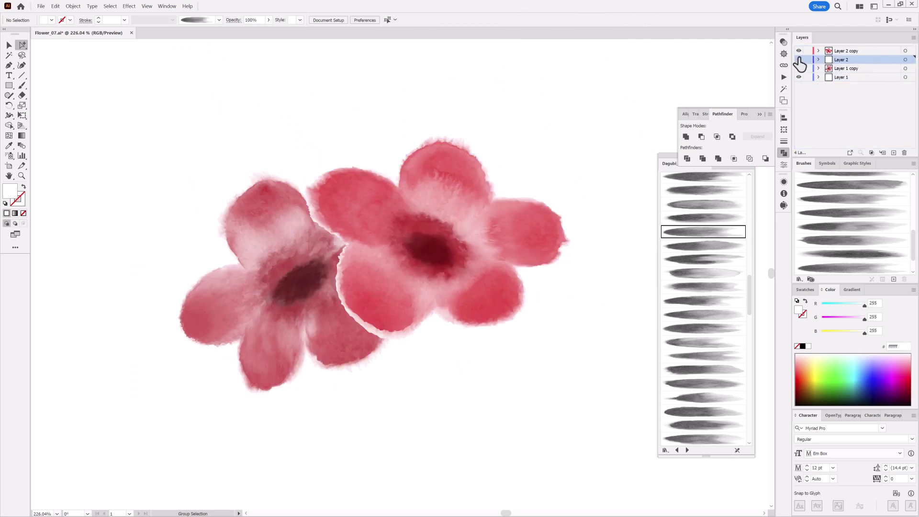
click(827, 67)
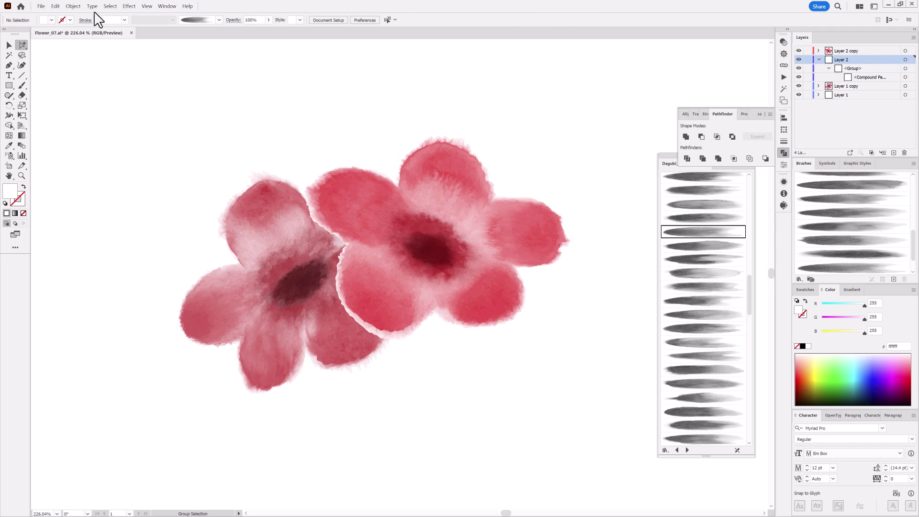
click(73, 6)
click(905, 77)
click(73, 5)
click(82, 56)
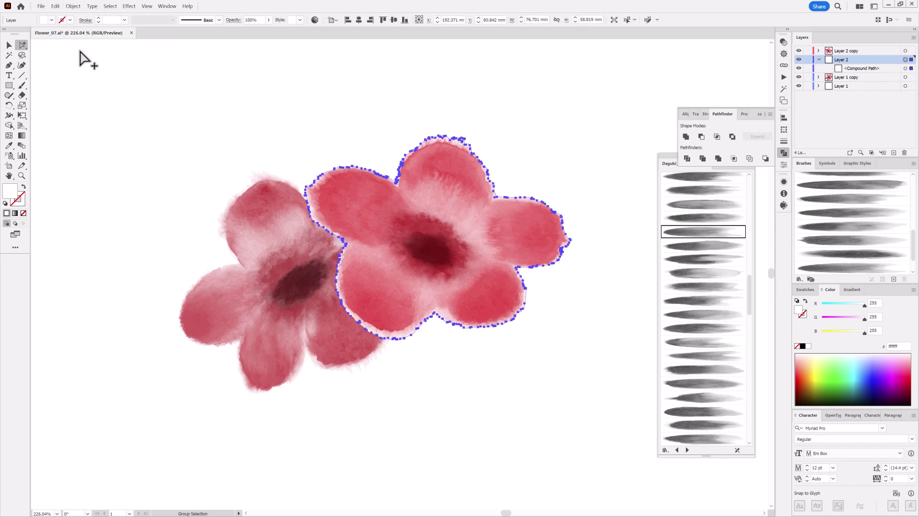
key(ctrl+shift+a)
click(906, 68)
scroll(440, 369, up, 5)
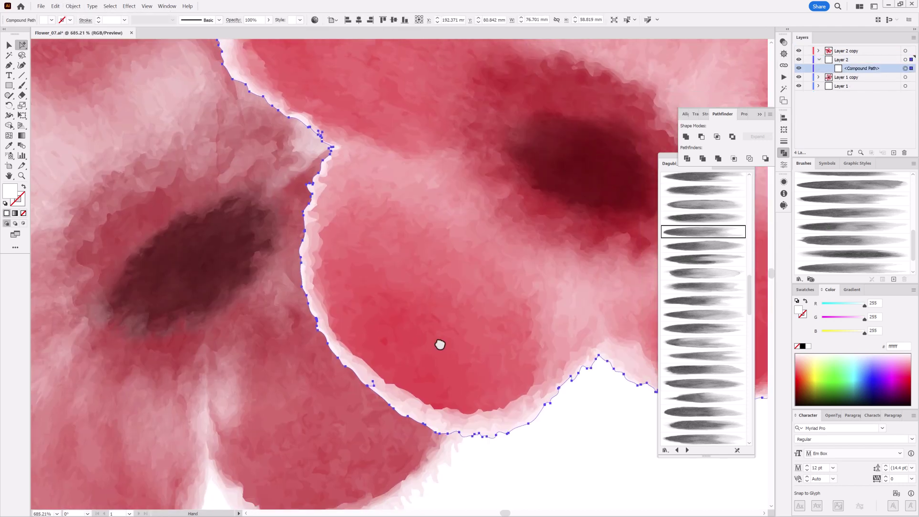
scroll(439, 343, down, 2)
Push in the white shape's lower edge with the Warp tool
click(9, 115)
click(43, 126)
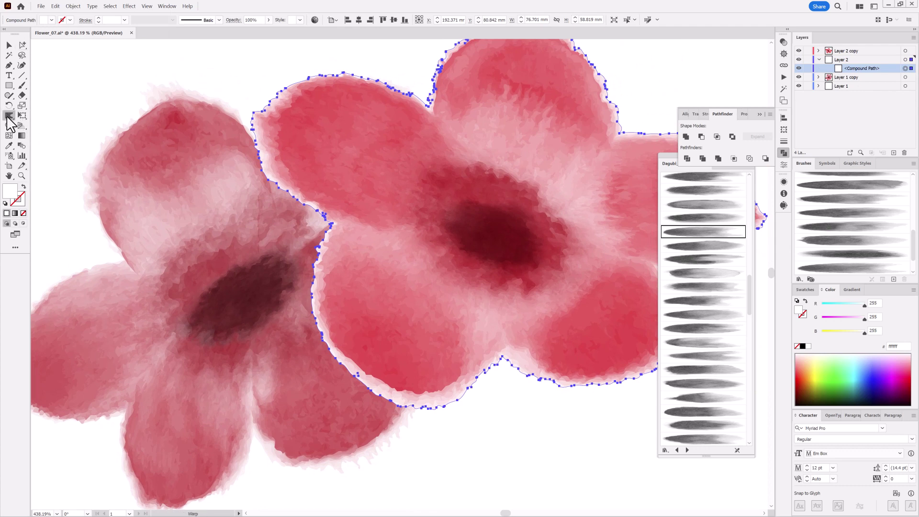
double_click(8, 114)
click(463, 333)
scroll(445, 325, down, 3)
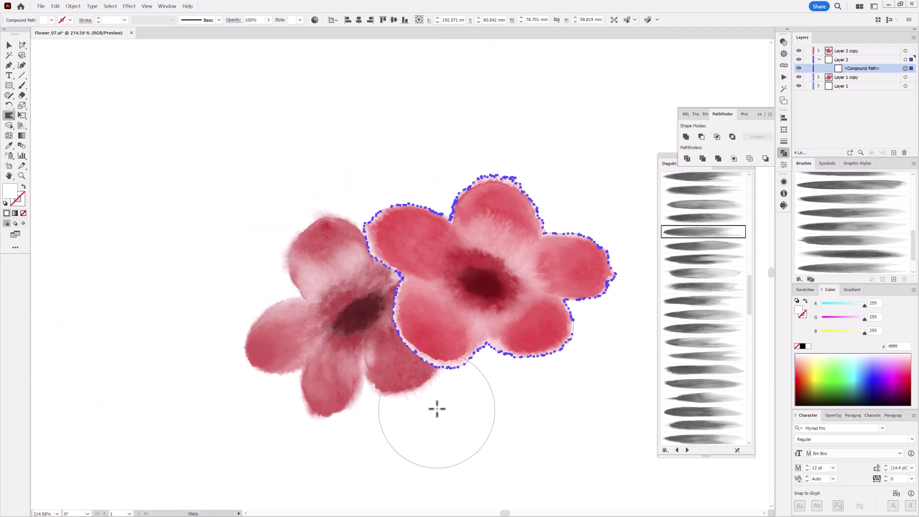
drag(436, 406, 366, 341)
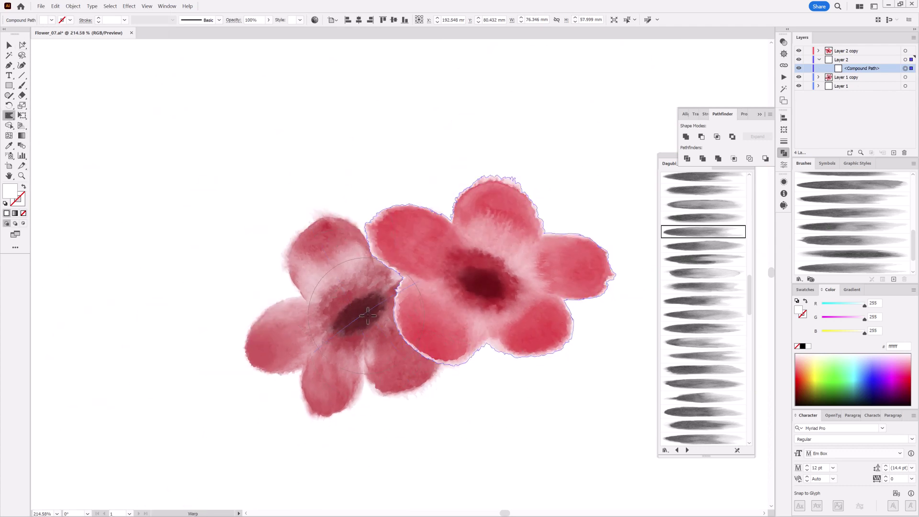
ctrl+click(122, 309)
click(498, 164)
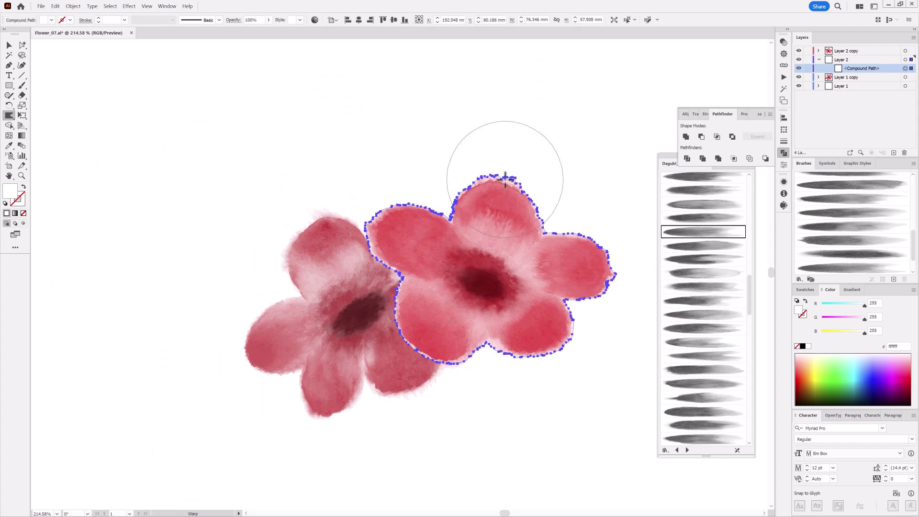
click(798, 60)
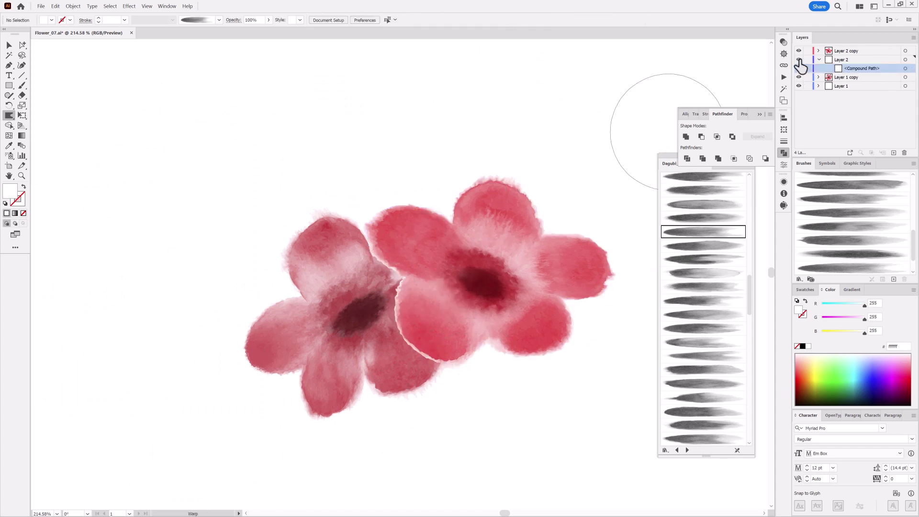
Narrow one Layer 2 copy path with the Width tool in isolation mode
click(818, 51)
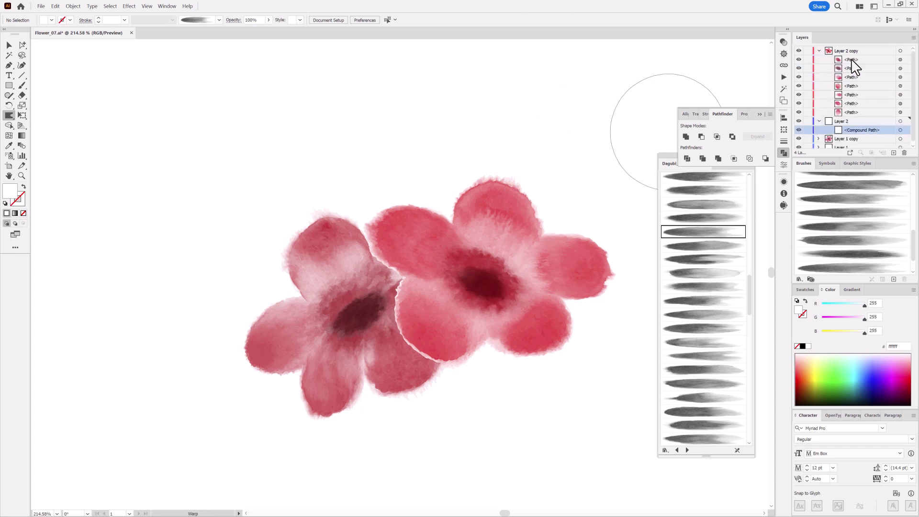
click(900, 85)
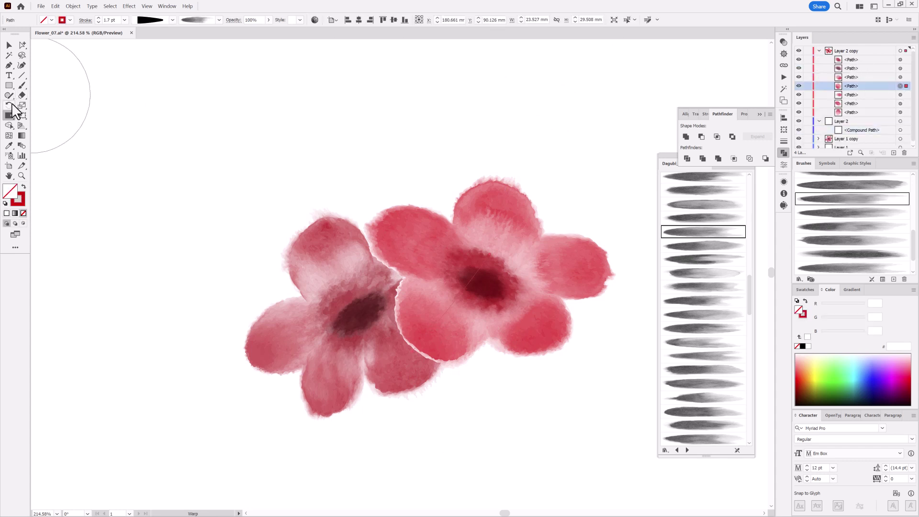
click(8, 116)
click(38, 115)
click(912, 38)
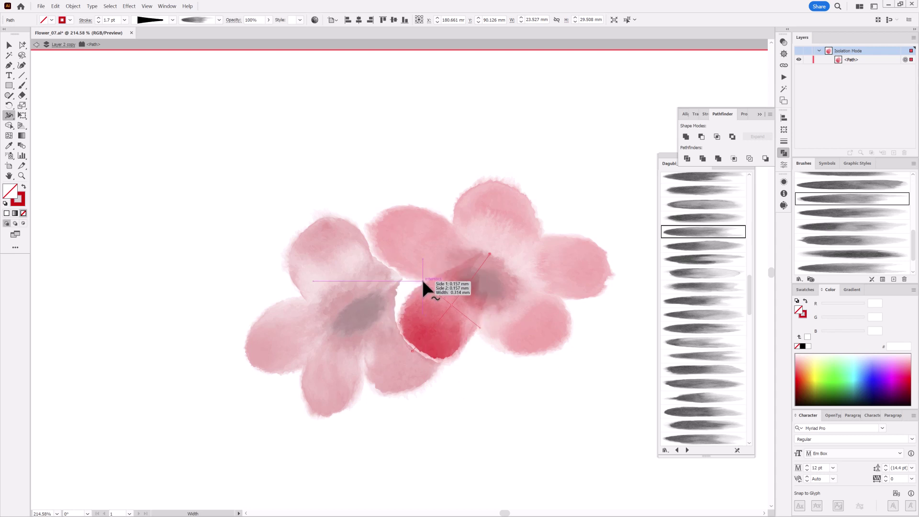
drag(422, 283, 416, 279)
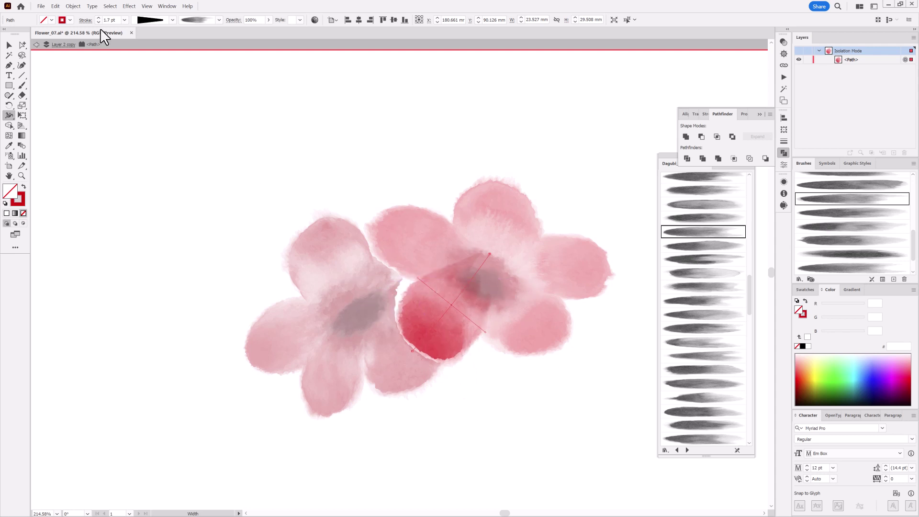
key(Escape)
Warp the white shape's left edge and bottom notch to fit the flower
click(900, 131)
key(shift+r)
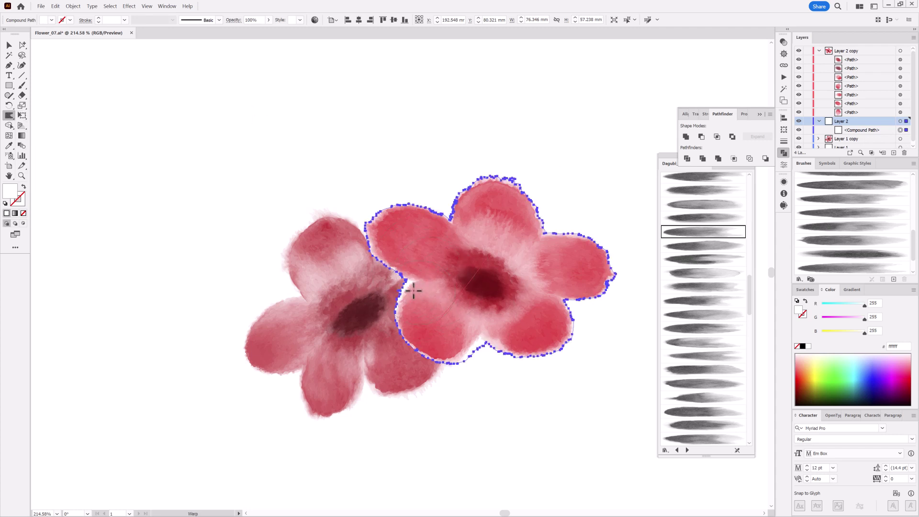
drag(414, 290, 406, 286)
drag(472, 357, 477, 331)
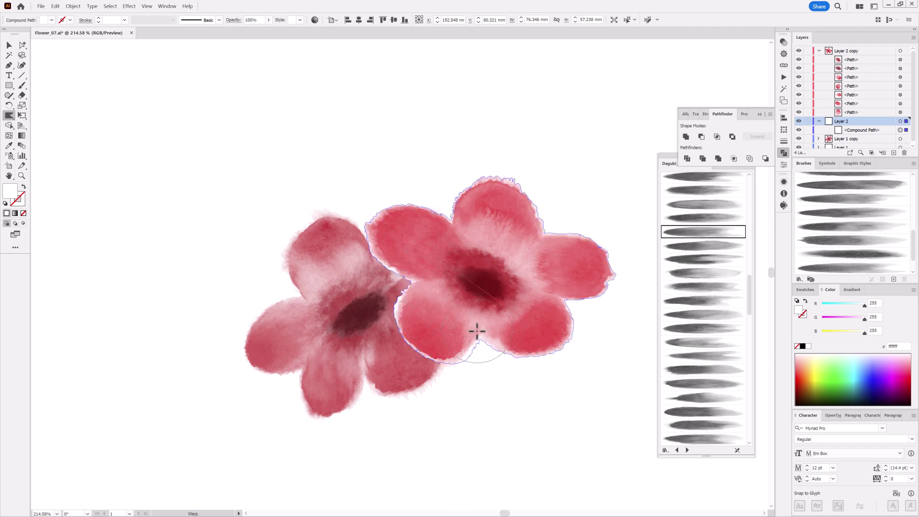
ctrl+click(582, 438)
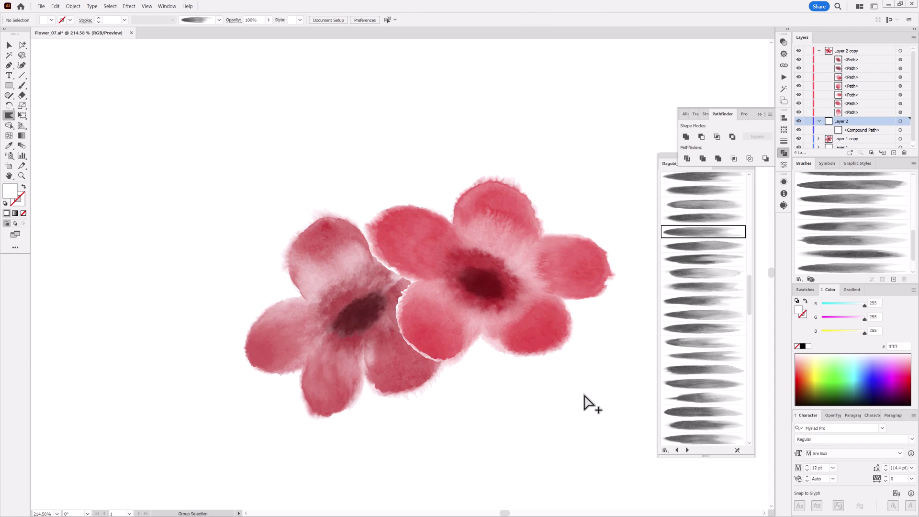
Add a new layer above Layer 2 copy
click(819, 50)
click(857, 51)
click(893, 152)
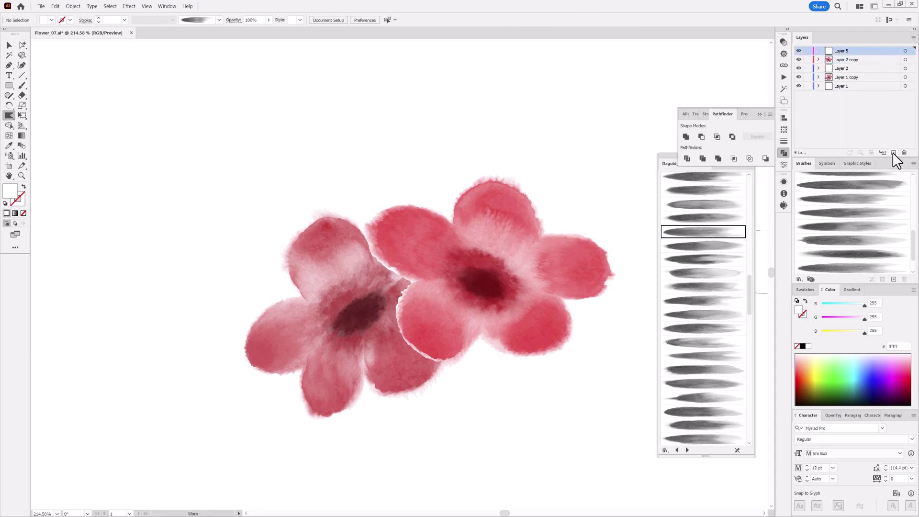
Set up a dark red Noise_Gradient_Transparent brush with Multiply blending at 0.25 pt
click(798, 279)
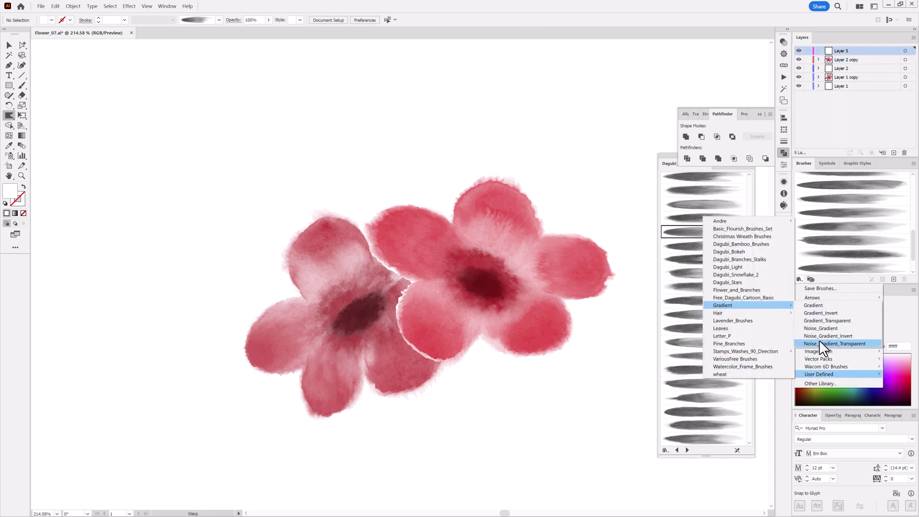
click(814, 342)
drag(749, 201, 749, 427)
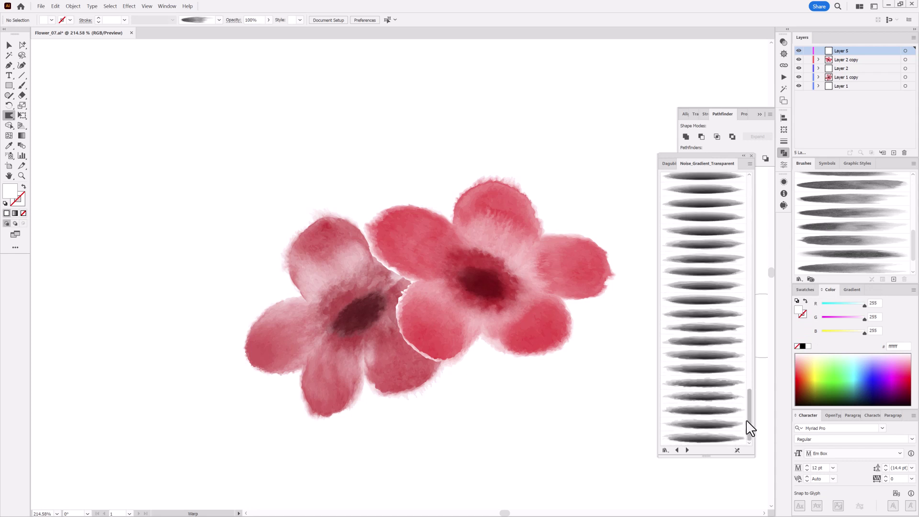
click(707, 397)
click(803, 388)
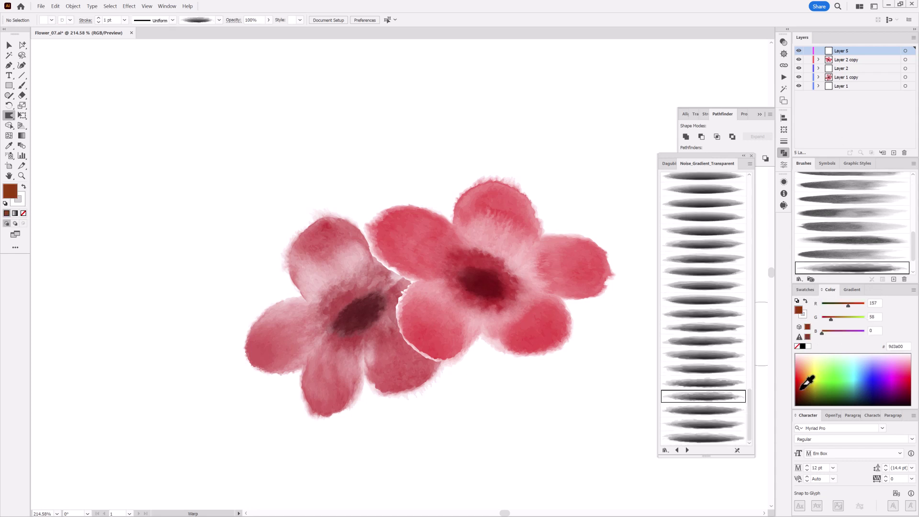
click(783, 41)
click(699, 51)
click(698, 75)
click(21, 85)
click(124, 20)
click(137, 29)
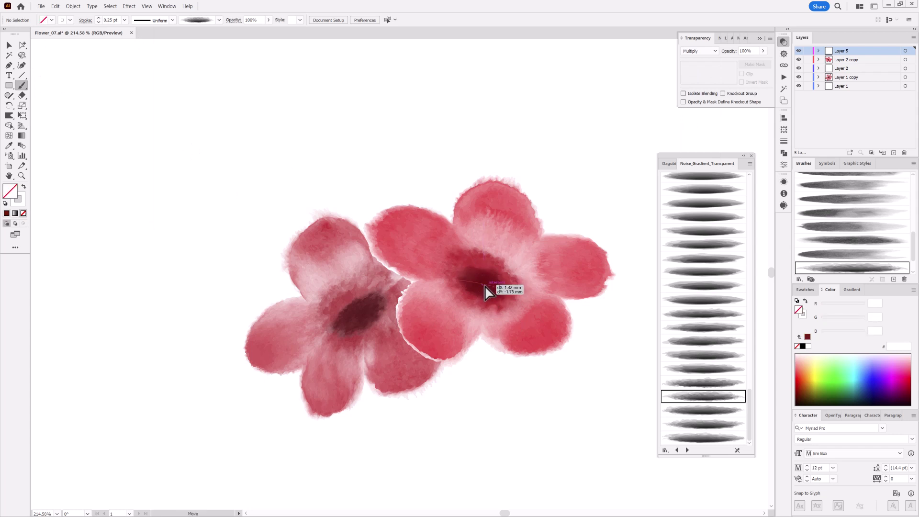
Paint a deep red stroke over the right flower's centre, positioned and set to 0.5 pt
drag(501, 288, 458, 271)
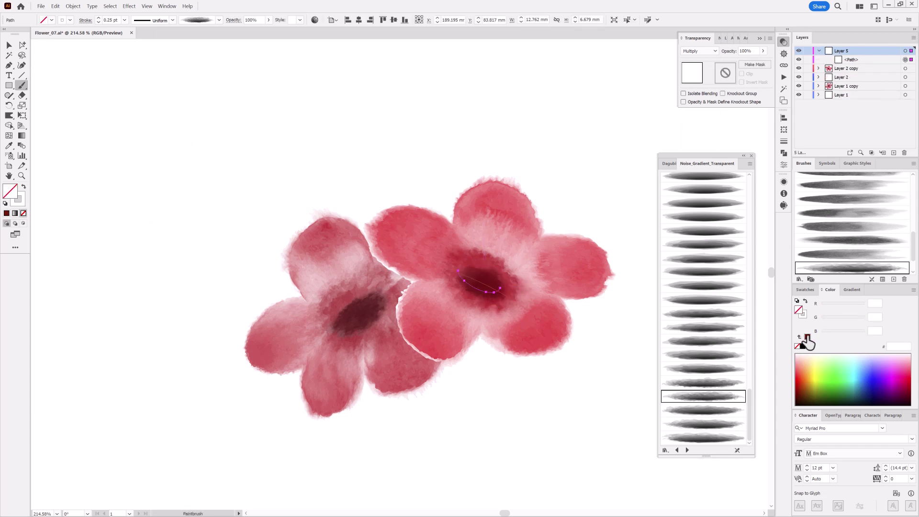
click(806, 339)
click(805, 301)
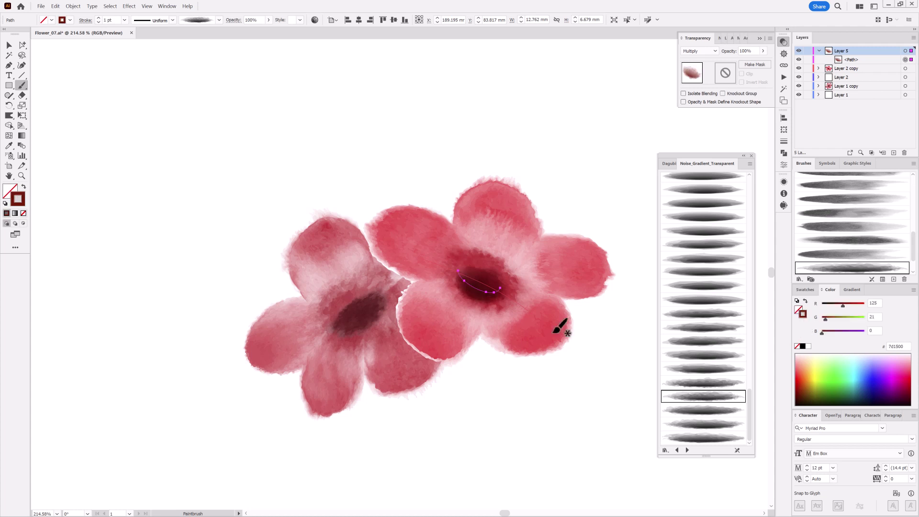
drag(476, 297, 531, 330)
key(e)
mouse_move(512, 300)
mouse_down()
mouse_move(550, 180)
mouse_move(498, 300)
mouse_move(550, 301)
mouse_up()
click(98, 22)
drag(826, 318, 822, 318)
drag(842, 305, 837, 306)
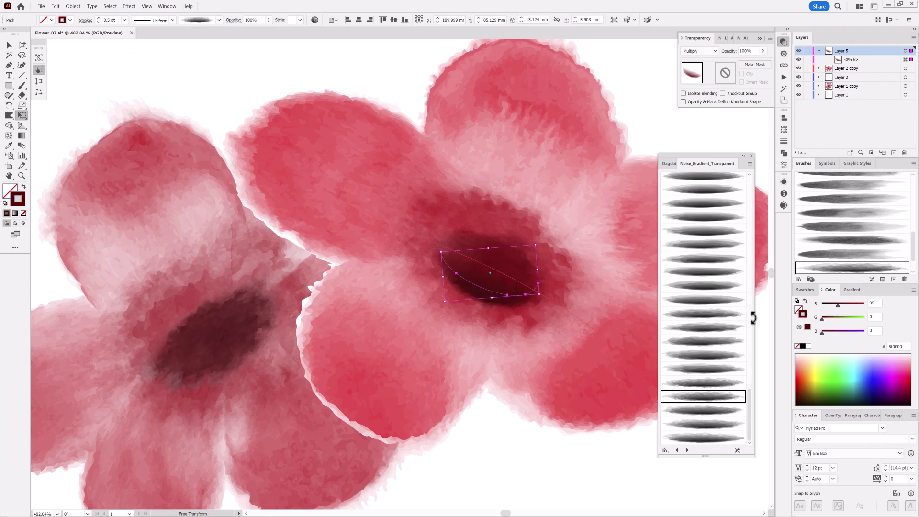
Paint a dark stroke in the left flower's centre and rotate it to follow the centre
click(22, 86)
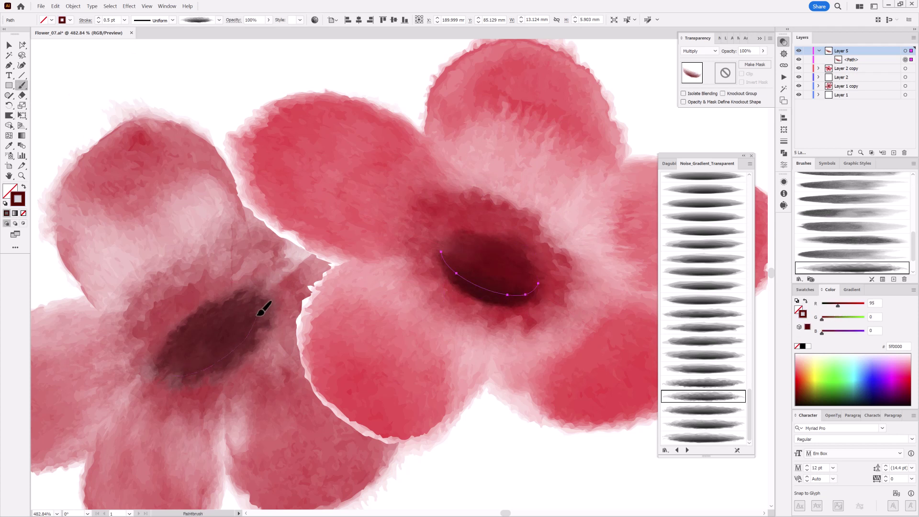
drag(258, 315, 254, 309)
click(21, 115)
drag(256, 277, 259, 283)
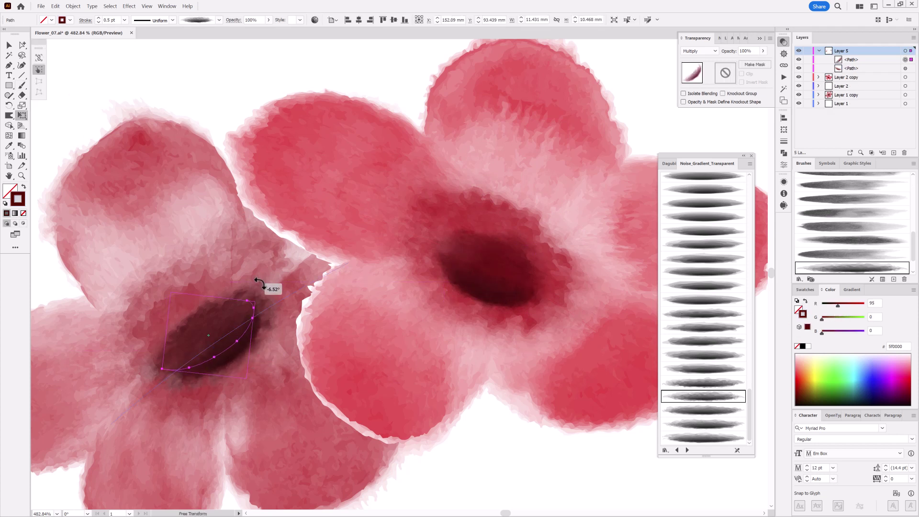
key(ctrl+shift+a)
Set the Transparency blend mode to Screen with a brighter red stroke colour
click(699, 51)
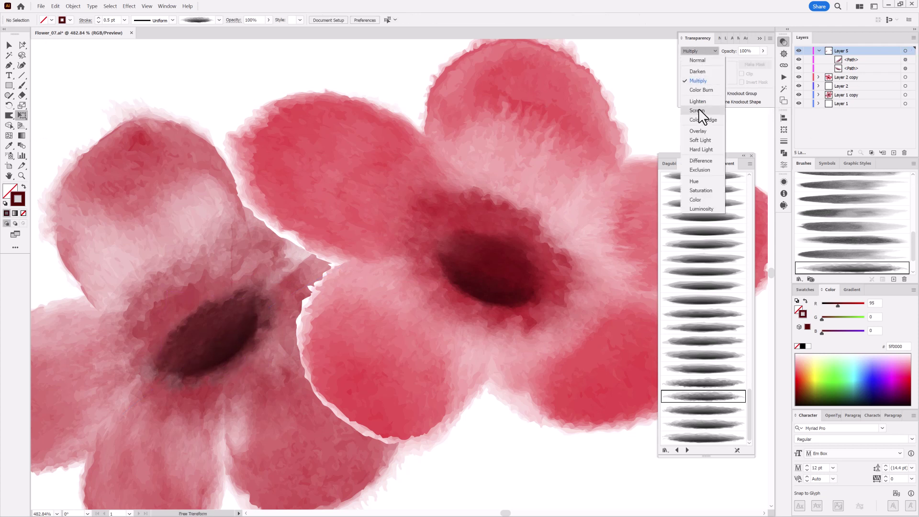
click(699, 116)
click(846, 304)
key(b)
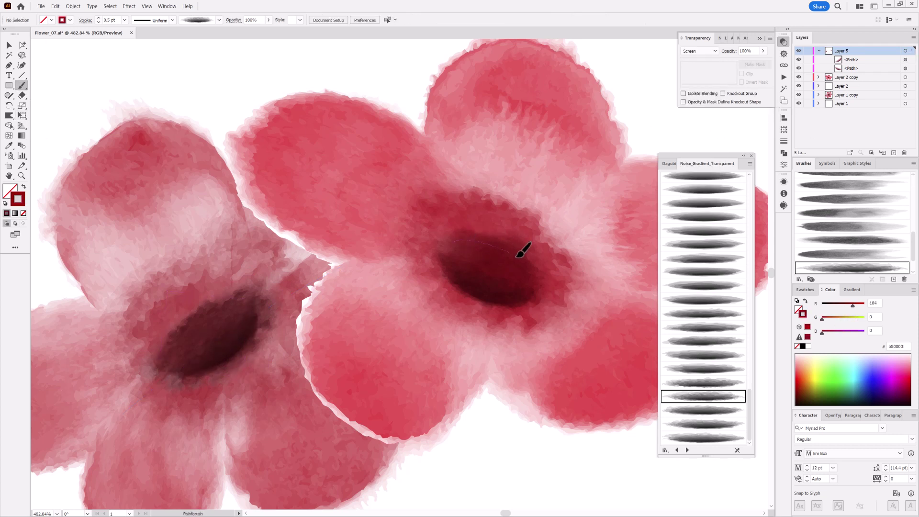
Paint a pale pink highlight stroke across the right flower's centre
drag(519, 254, 517, 260)
click(55, 6)
drag(505, 241, 512, 286)
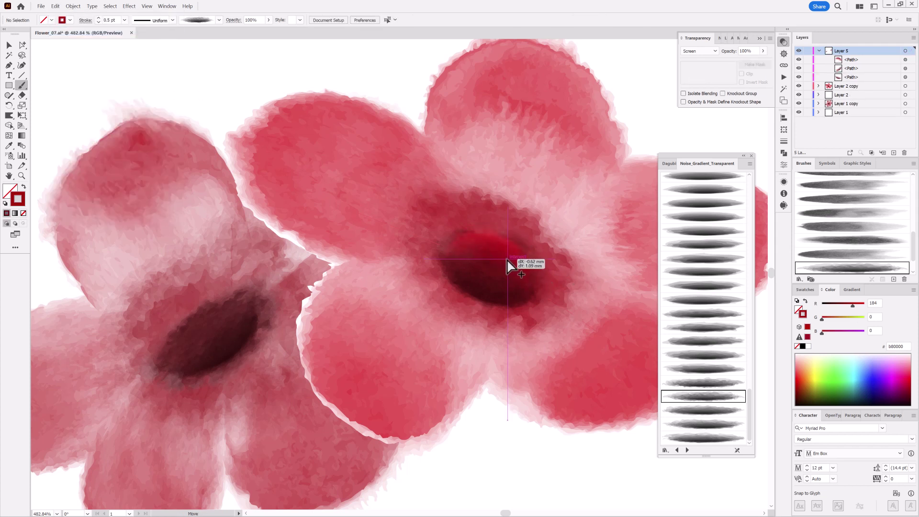
drag(821, 318, 844, 320)
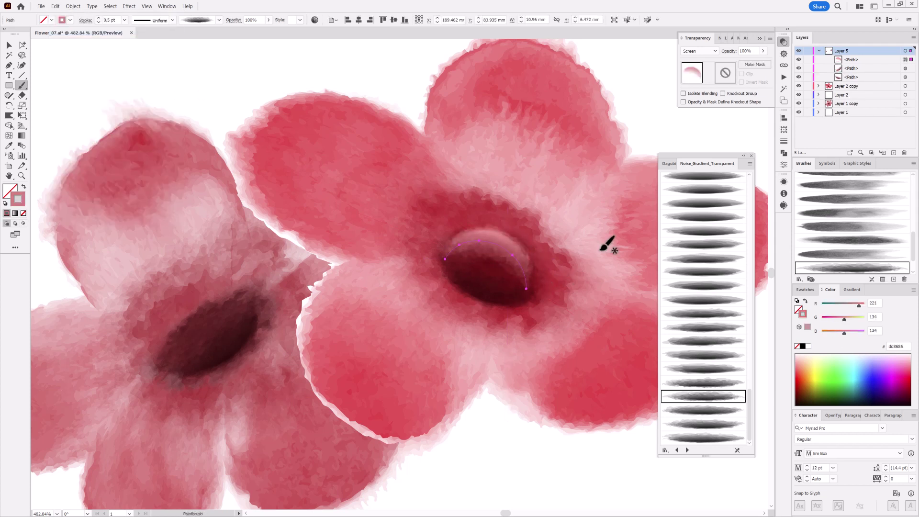
Add a pale pink highlight in the left flower's centre, then zoom out to show both flowers
drag(194, 317, 214, 352)
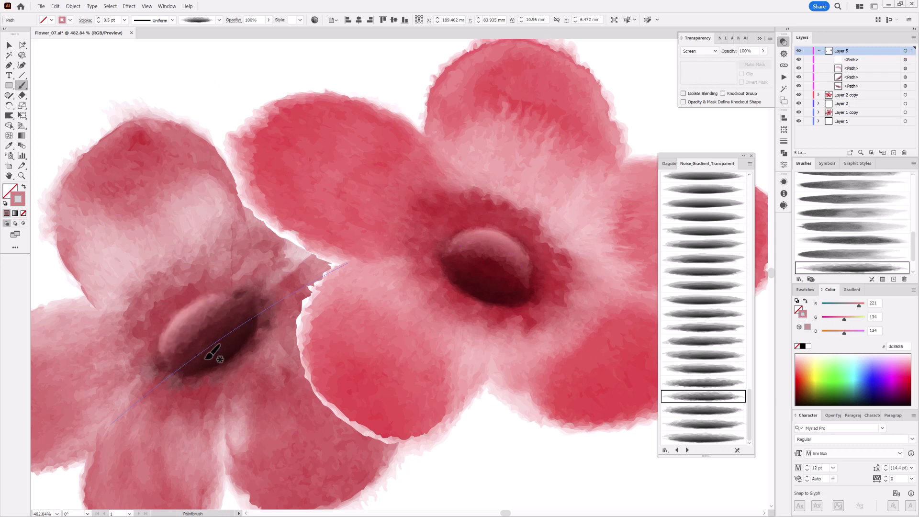
scroll(343, 328, down, 3)
ctrl+click(575, 124)
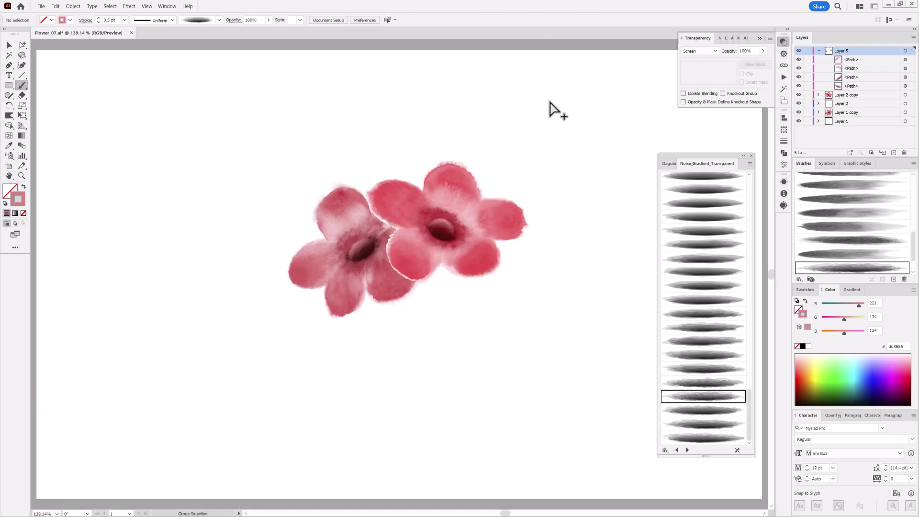
Copy the paper texture from Watercolor_Paper.ai and paste it into a new layer
click(179, 35)
key(v)
click(297, 199)
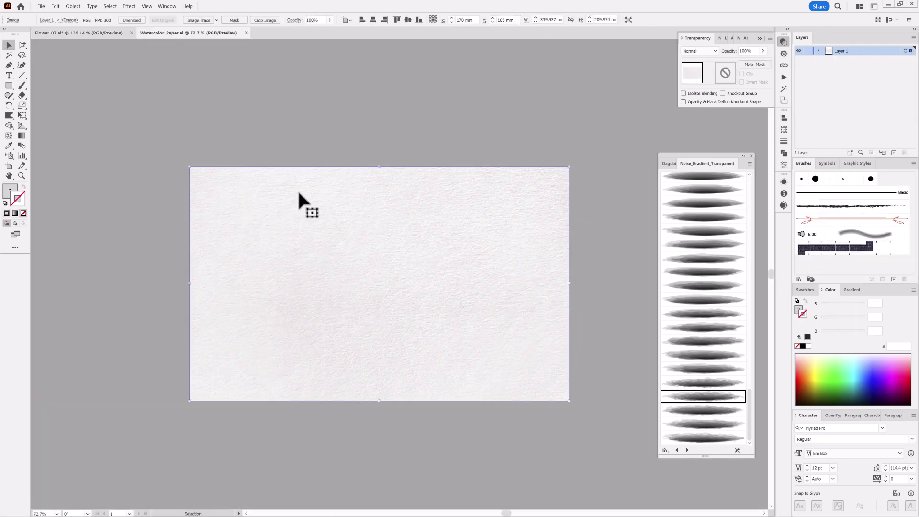
click(55, 6)
click(62, 37)
click(64, 33)
click(893, 152)
click(55, 5)
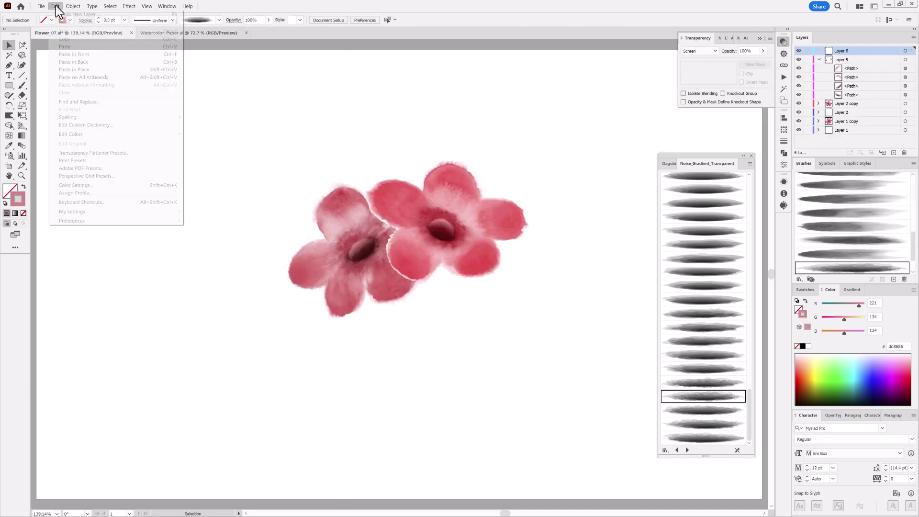
click(62, 45)
Blend the paper layer over the flowers with Multiply and lock it
click(698, 51)
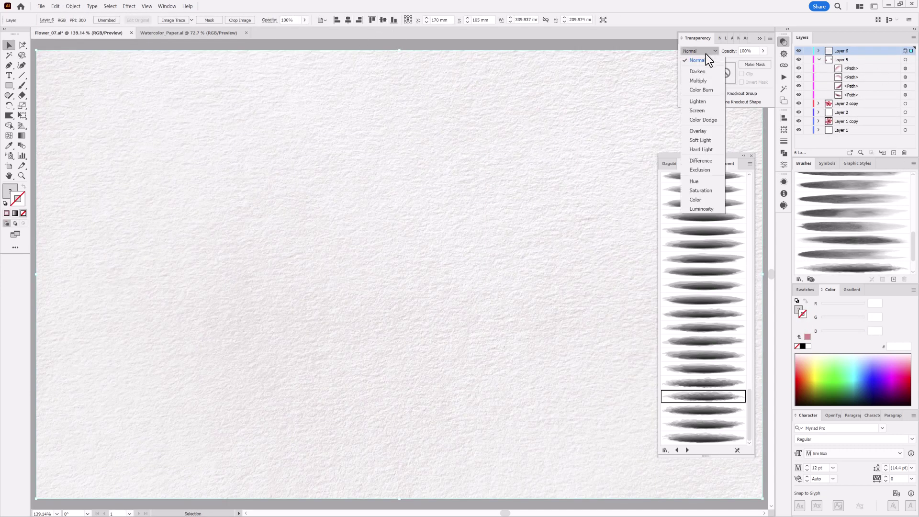
click(710, 74)
click(818, 59)
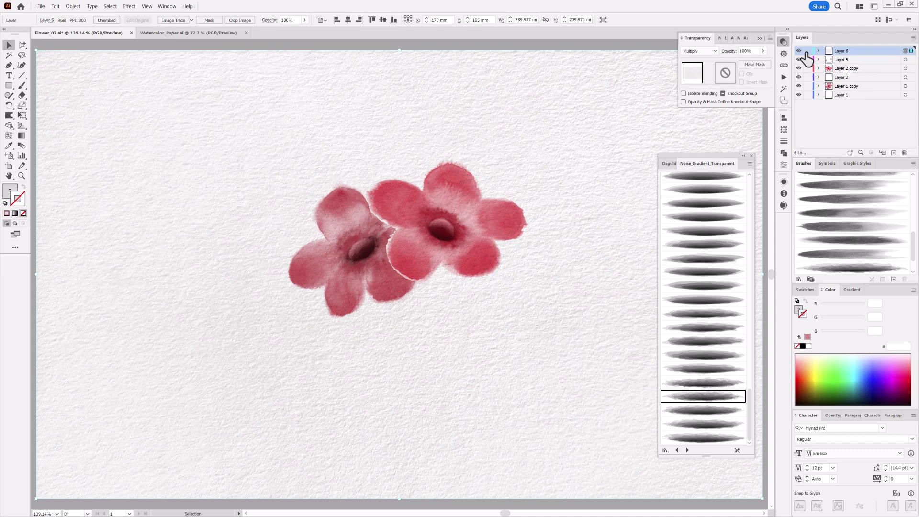
Add an empty Layer 7 and move it below Layer 1
click(848, 91)
click(893, 153)
drag(856, 112, 857, 110)
Paint a pale yellow 6 pt Dagubi_Stamps_Washes wash behind the flowers
key(b)
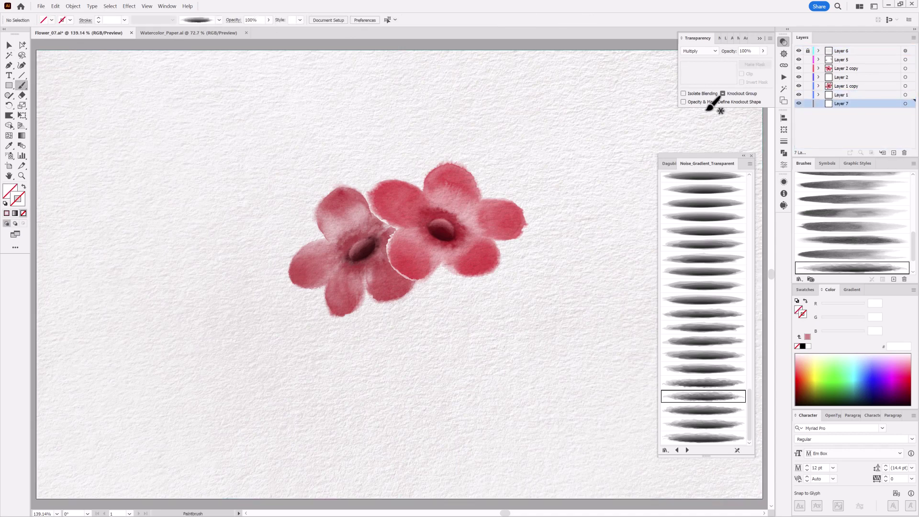
click(670, 165)
drag(748, 297, 745, 409)
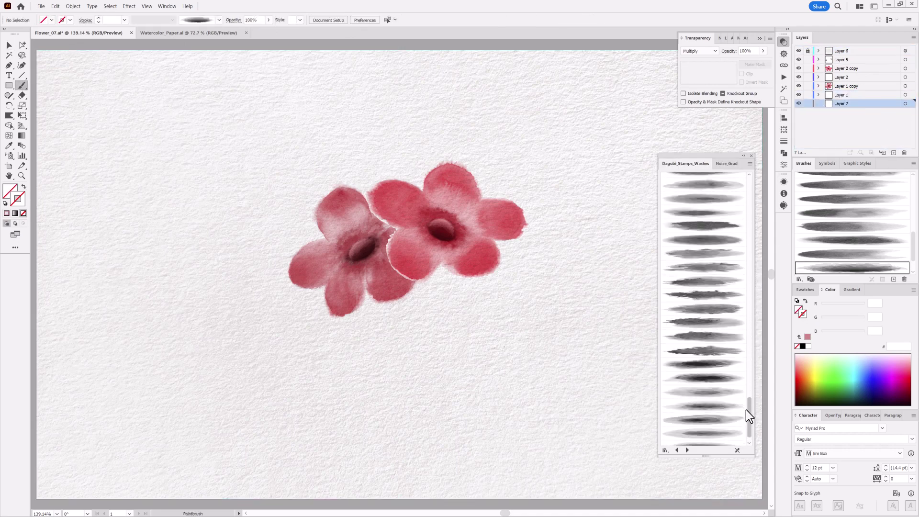
click(707, 253)
click(813, 358)
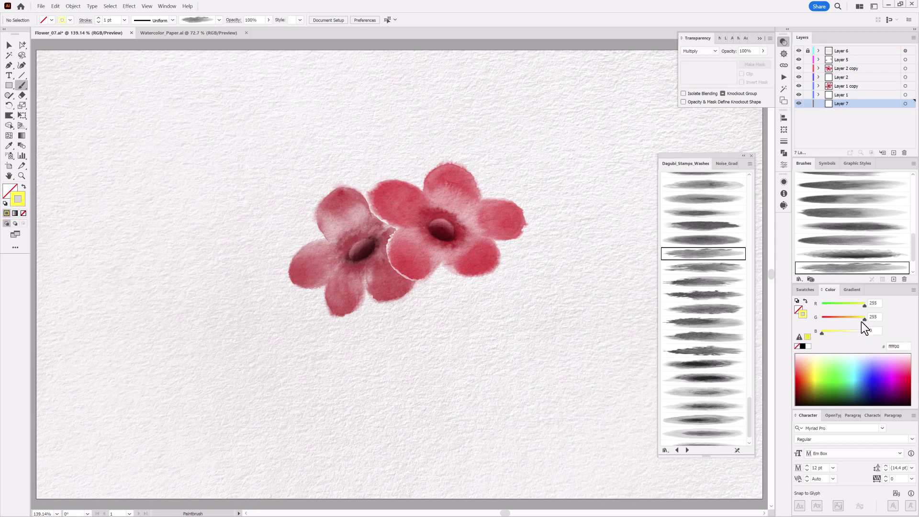
click(124, 20)
click(136, 103)
drag(598, 293, 285, 179)
click(704, 267)
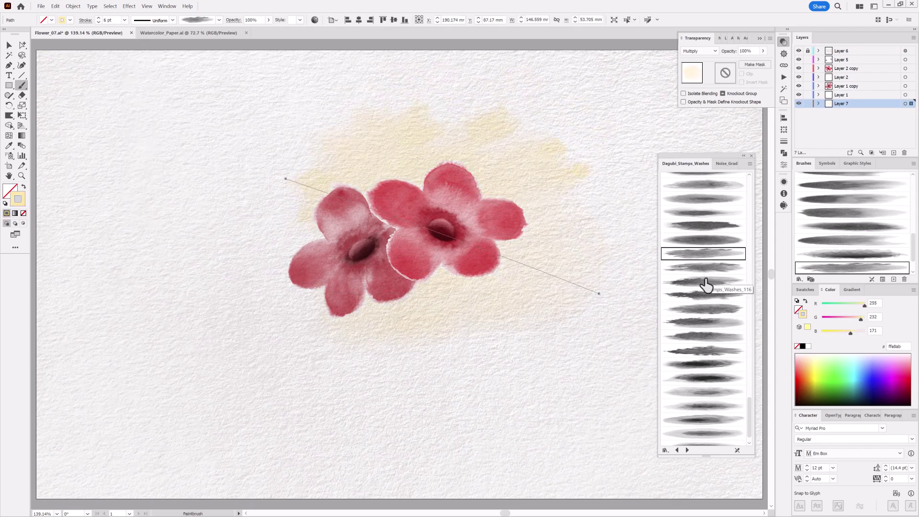
drag(519, 196, 528, 186)
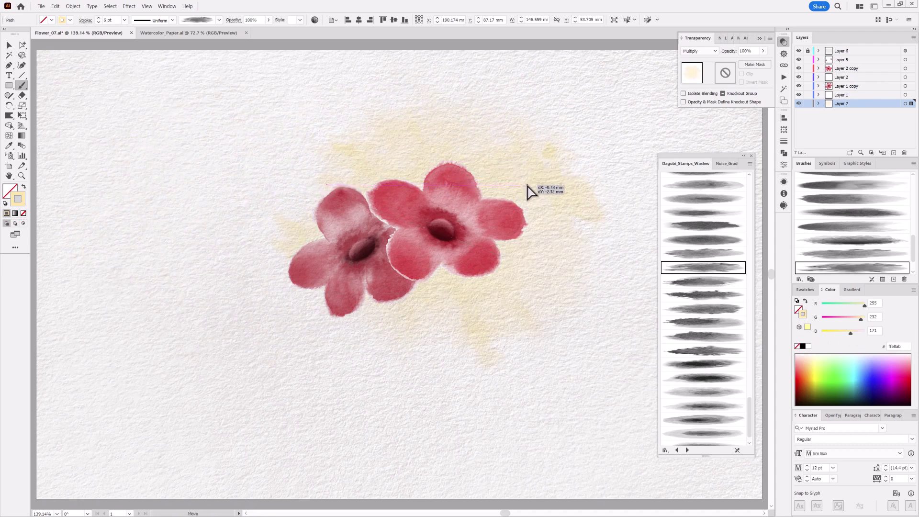
ctrl+click(617, 459)
Add a light blue wash below the flowers and nudge the yellow wash into place
click(859, 355)
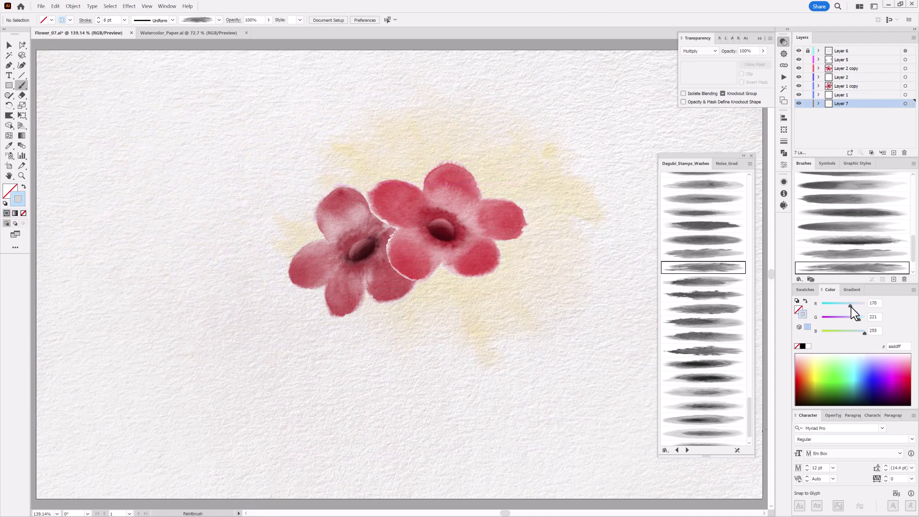
drag(445, 420, 172, 287)
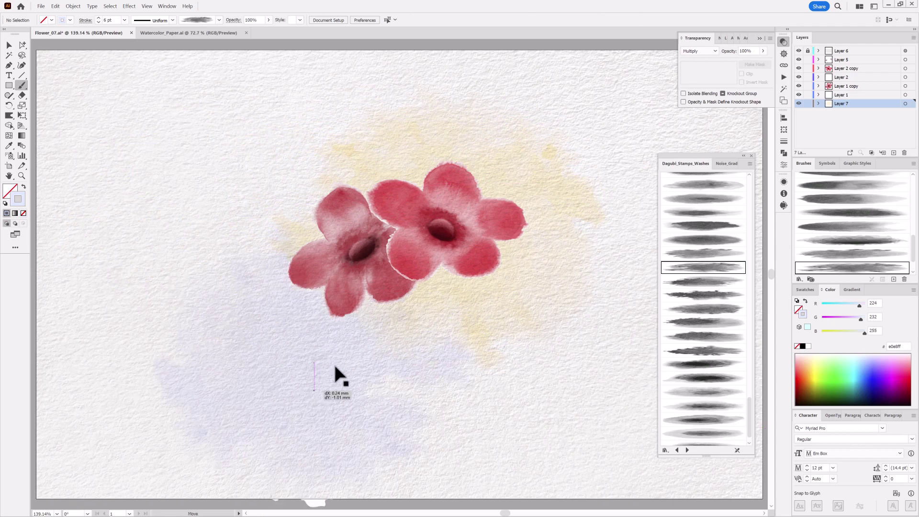
drag(339, 375, 405, 297)
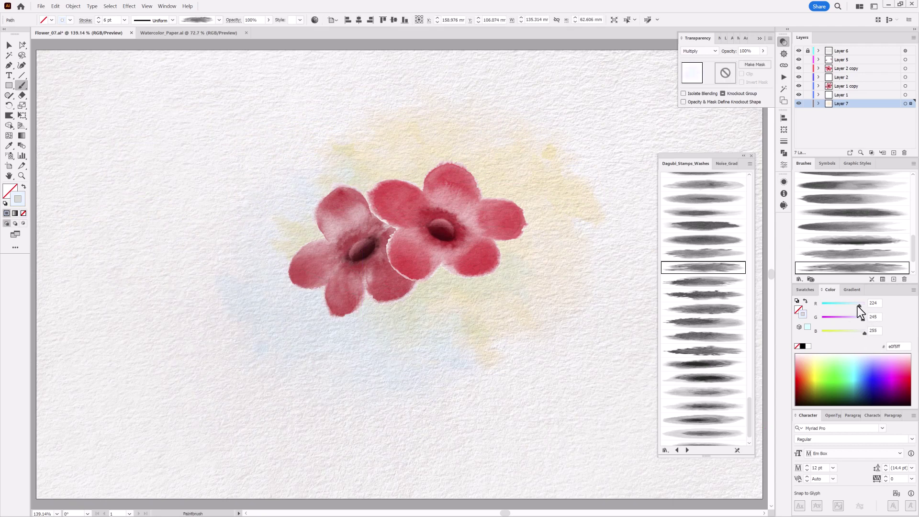
drag(543, 181, 537, 188)
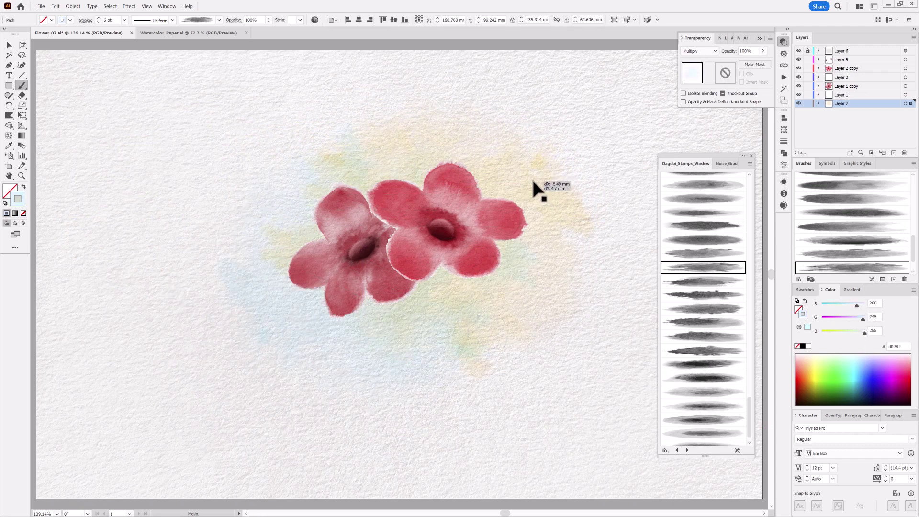
Load the Dagubi_Watercolor_Brushes_01 brush library
ctrl+click(560, 395)
click(798, 279)
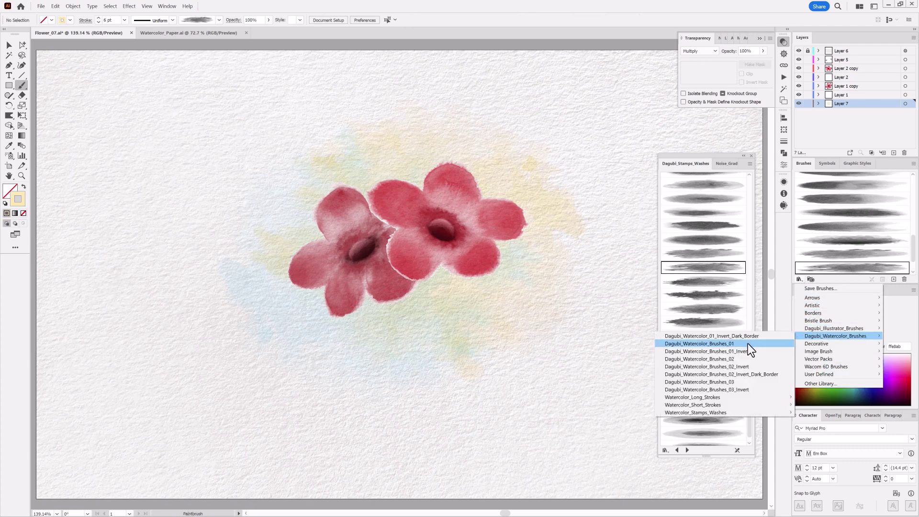
click(748, 343)
scroll(748, 271, down, 1)
scroll(748, 277, down, 1)
scroll(748, 276, down, 1)
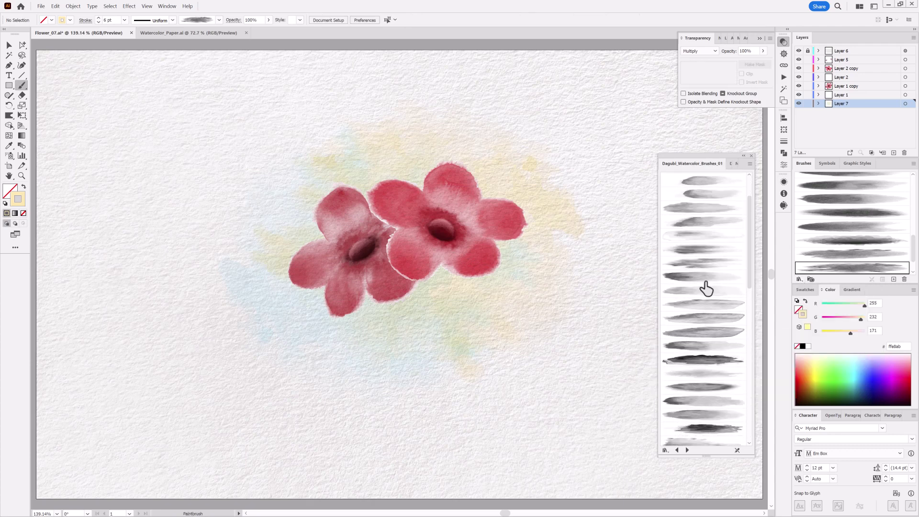
Paint a muted green 3 pt wash around the flowers, shifted up behind them
click(699, 263)
click(831, 369)
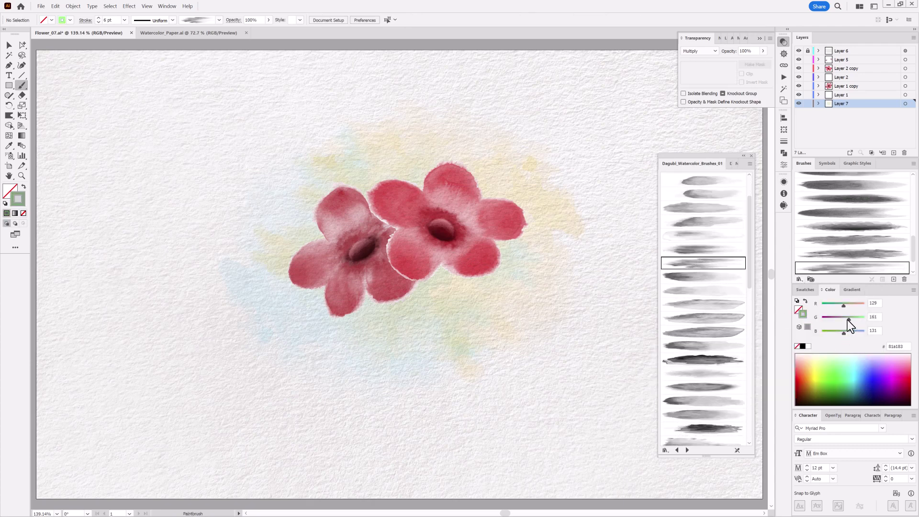
drag(245, 204, 513, 296)
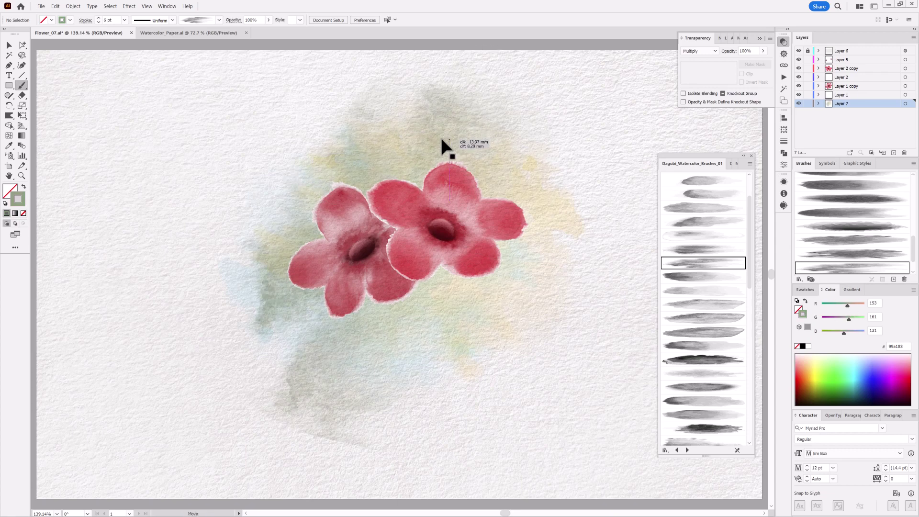
click(98, 22)
click(98, 22)
click(99, 21)
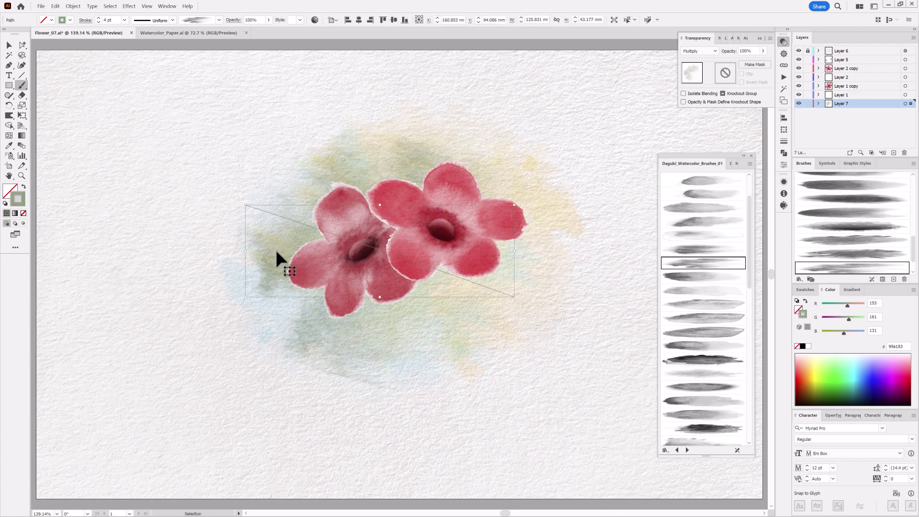
drag(277, 261, 276, 228)
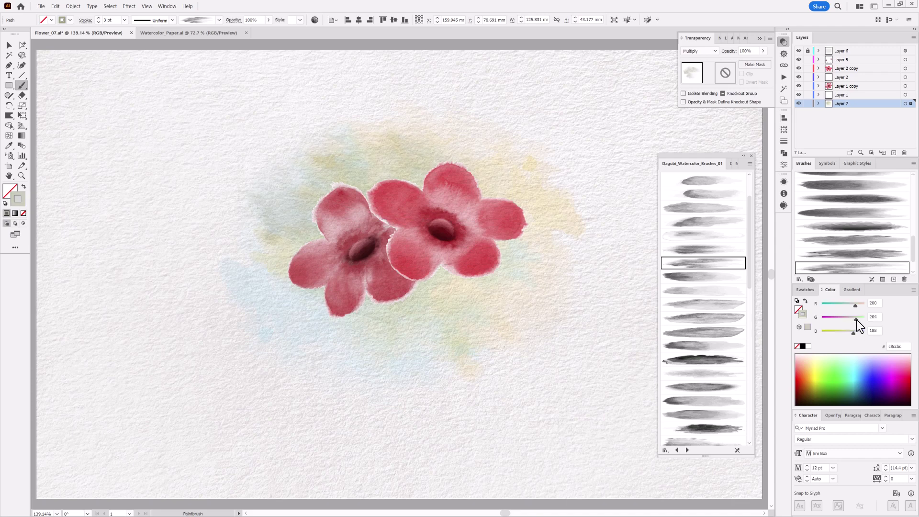
ctrl+click(97, 436)
Paint a pale grey-green 4 pt wash below the flowers
scroll(710, 340, down, 1)
scroll(710, 340, down, 1)
click(693, 392)
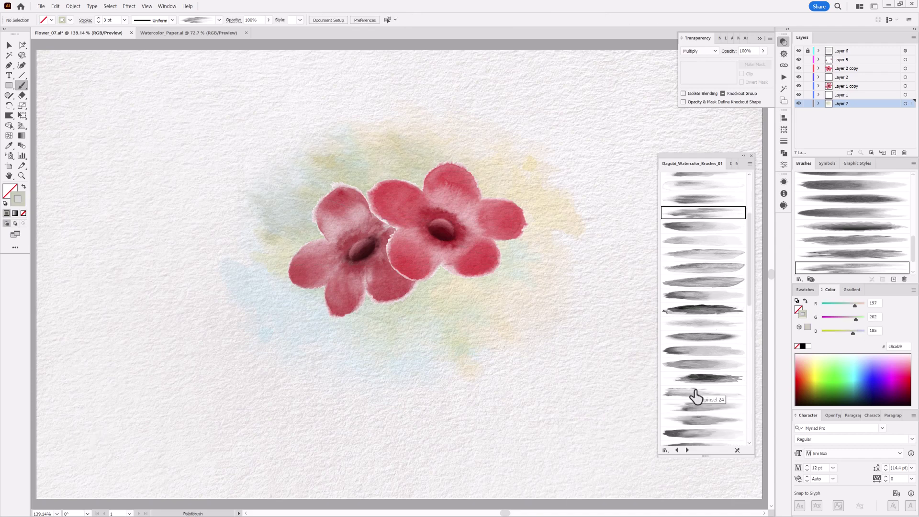
drag(351, 250, 551, 335)
click(98, 18)
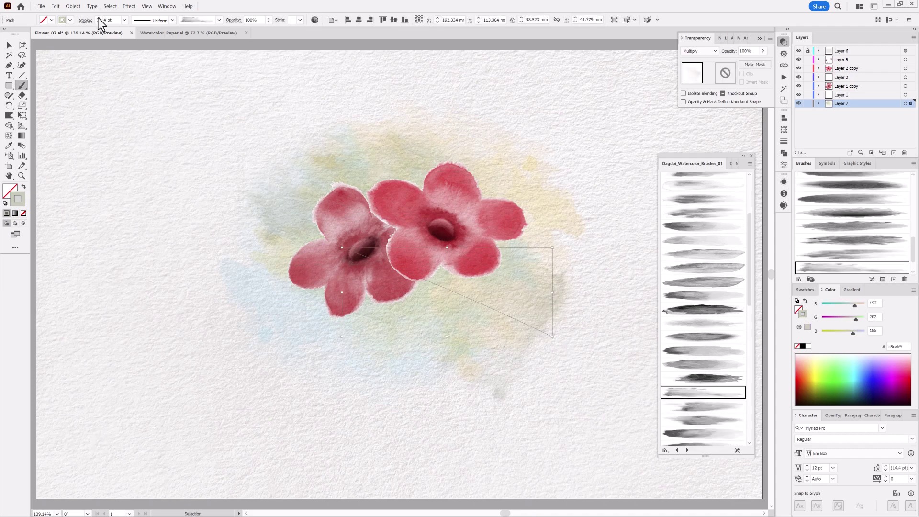
click(706, 420)
Swap the wash's brush and rotate it upright beside the right flower
scroll(704, 402, down, 2)
scroll(702, 364, down, 1)
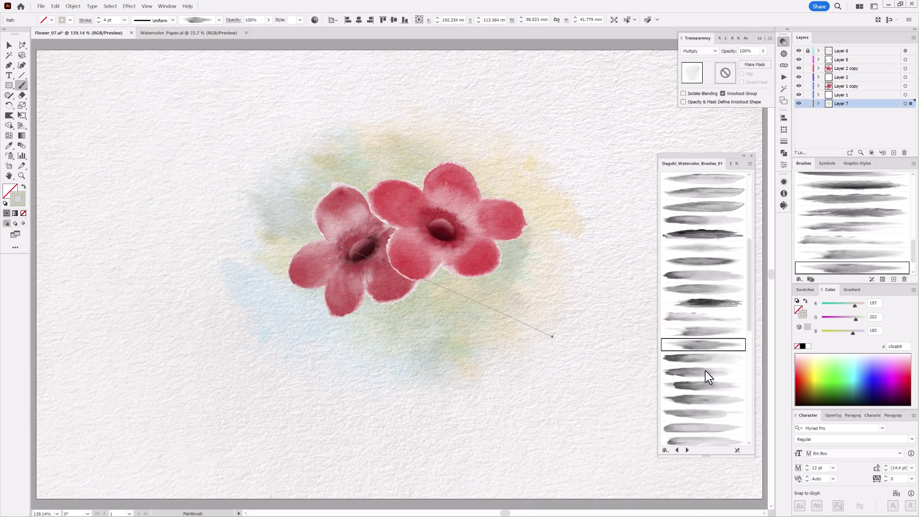
scroll(705, 371, down, 1)
click(704, 300)
key(e)
mouse_move(493, 387)
mouse_down()
mouse_move(314, 294)
mouse_move(567, 364)
mouse_move(577, 444)
mouse_up()
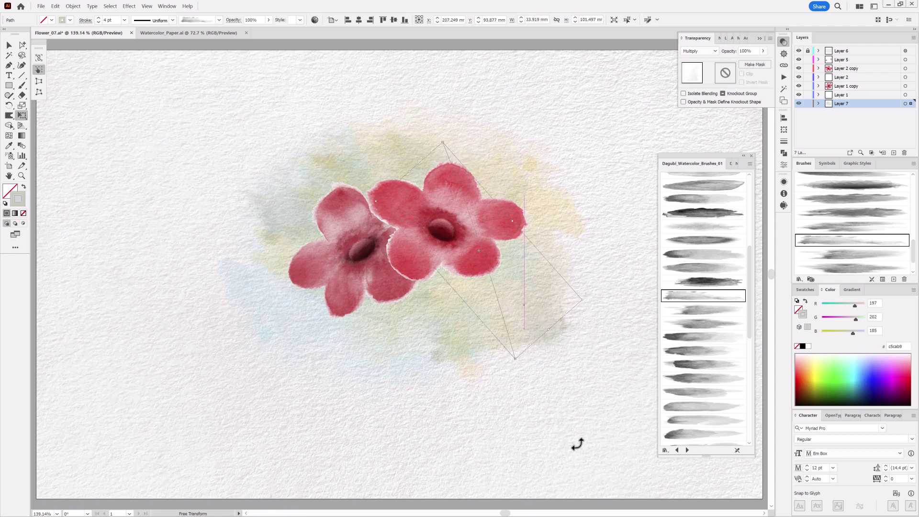
key(ctrl+shift+a)
Add a muted grey-green wash with another brush, moved left and down
scroll(693, 315, up, 3)
scroll(714, 322, down, 5)
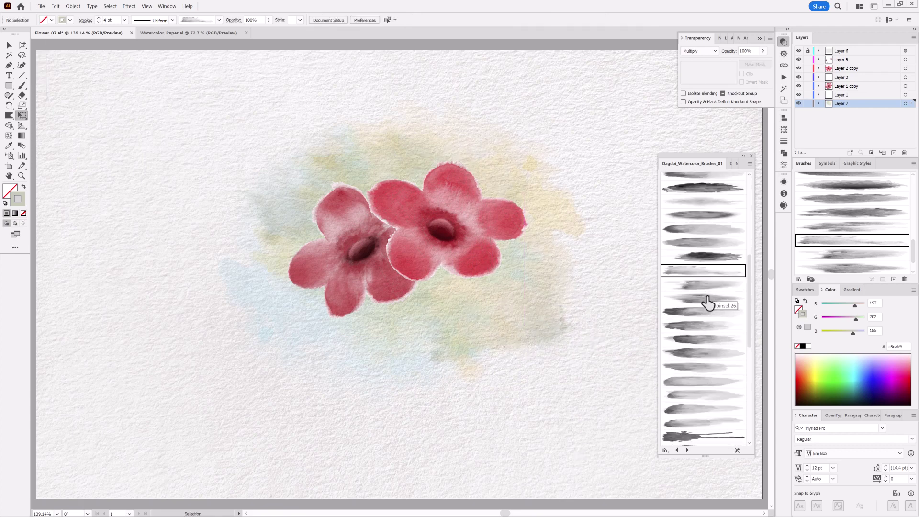
click(707, 299)
drag(855, 319, 846, 319)
key(b)
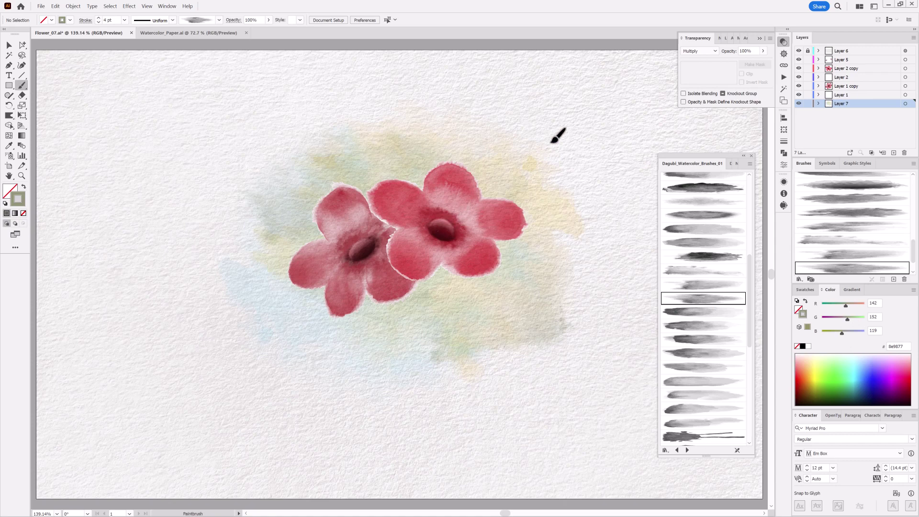
mouse_move(551, 142)
mouse_down()
mouse_move(533, 174)
mouse_move(494, 192)
mouse_up()
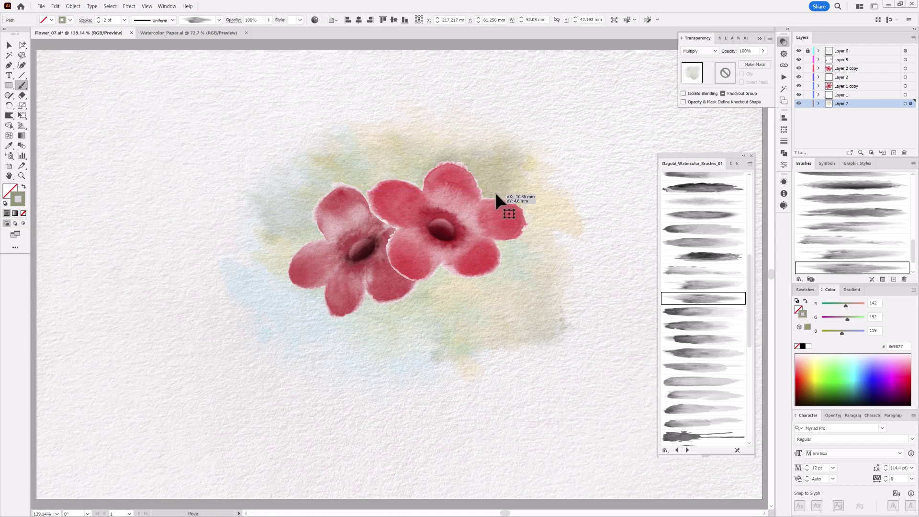
key(ctrl+shift+a)
Paint a light green wash left of the flowers and a faint grey wash below
click(702, 353)
drag(281, 232, 312, 180)
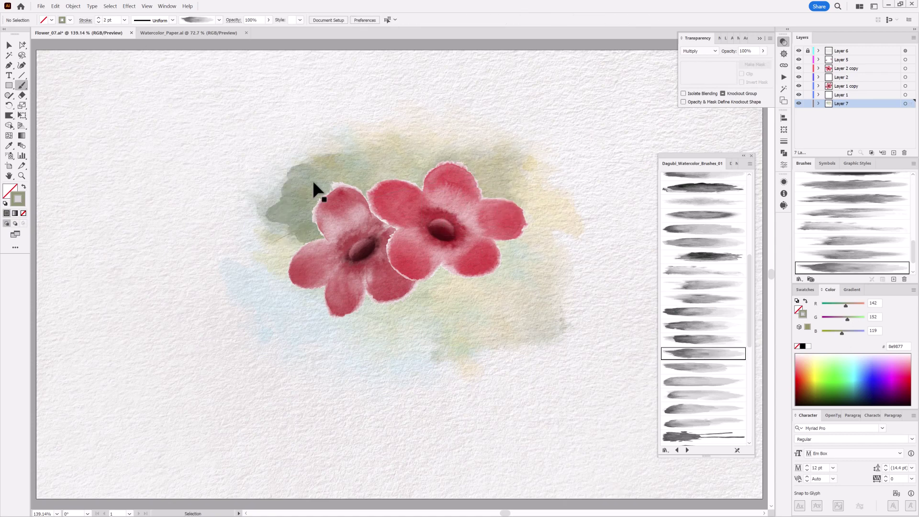
drag(847, 319, 854, 305)
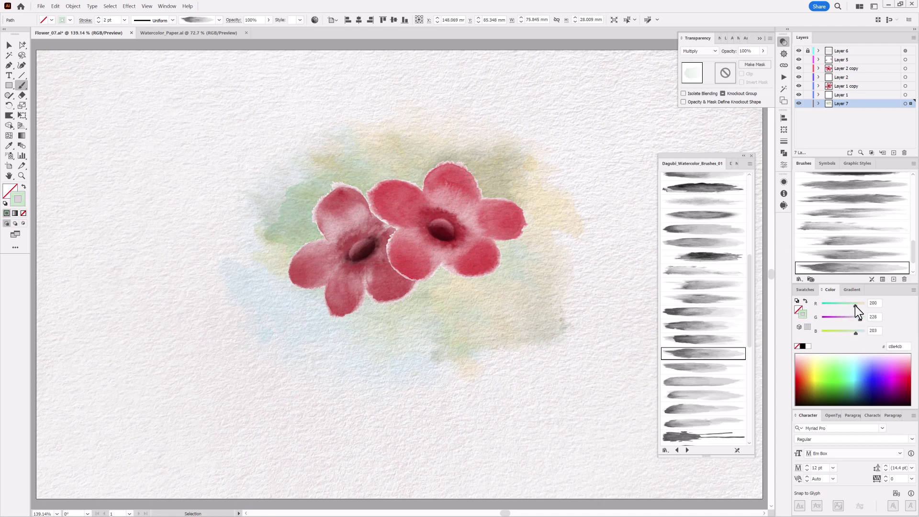
key(ctrl+shift+a)
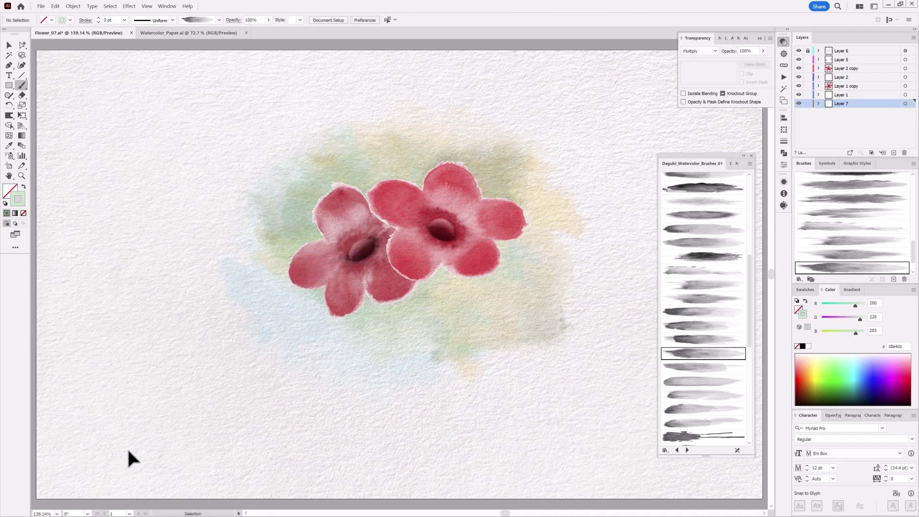
drag(430, 335, 547, 297)
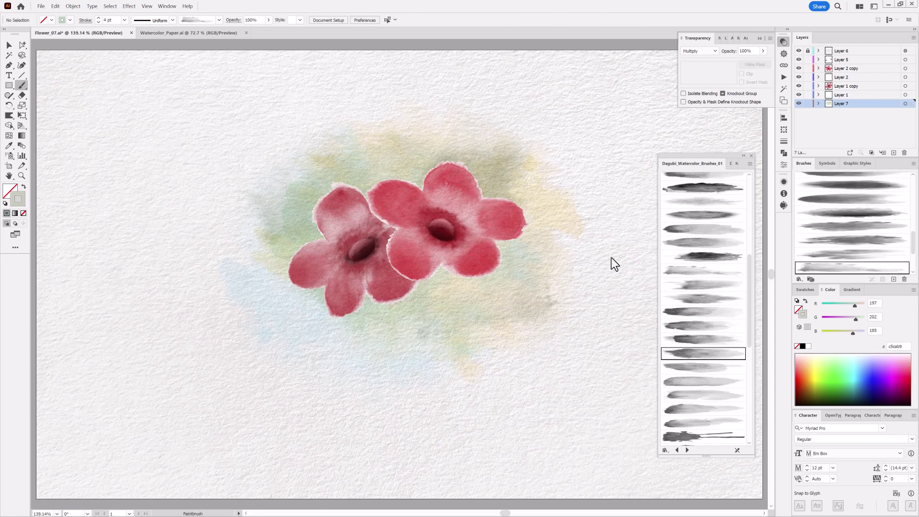
Select all the artwork, then deselect it with Group Selection
click(110, 7)
click(115, 17)
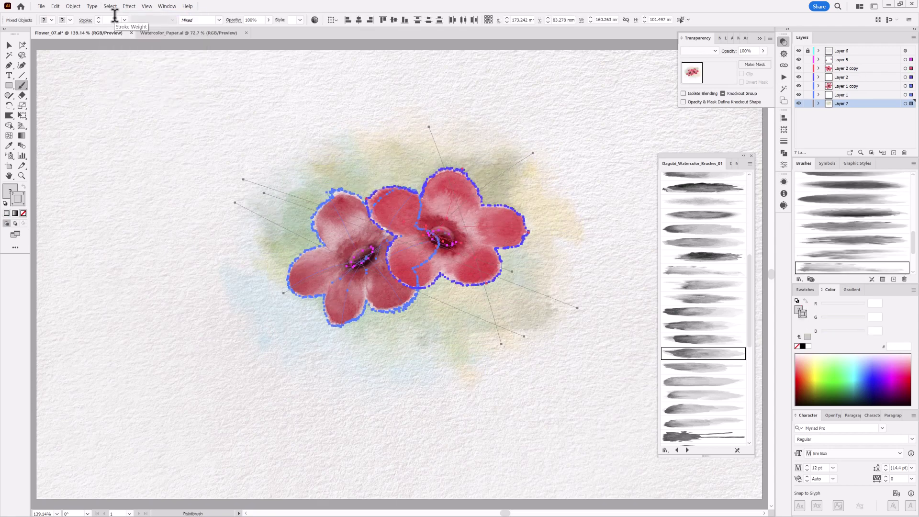
click(22, 45)
click(81, 53)
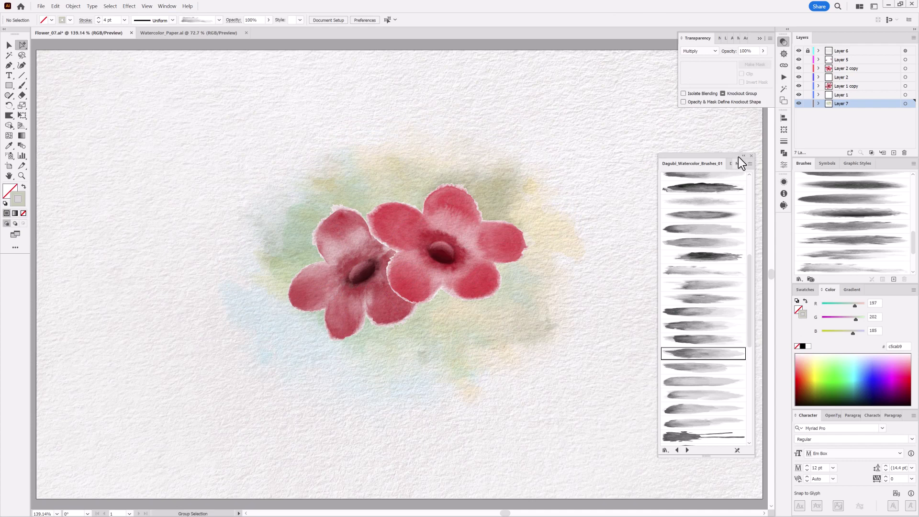
Choose a fine Dagubi short-stroke brush in olive green at 0.25 pt
click(798, 279)
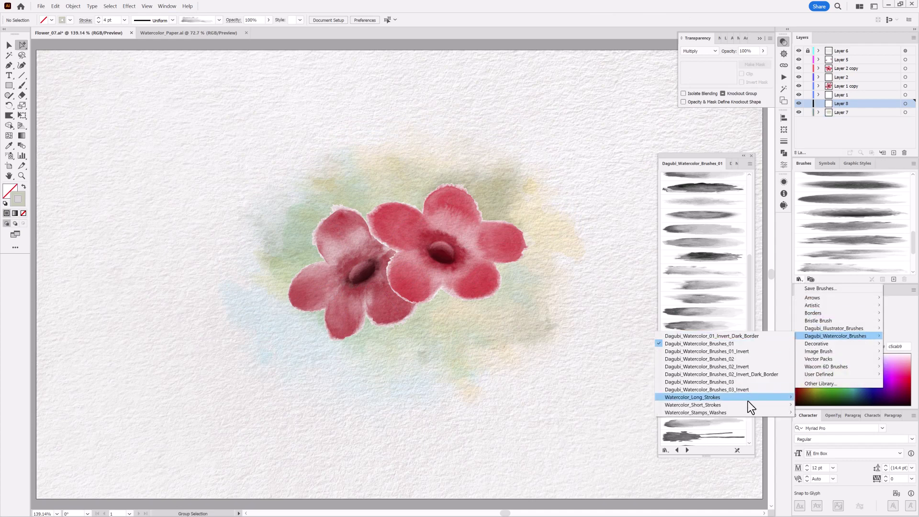
scroll(752, 268, down, 5)
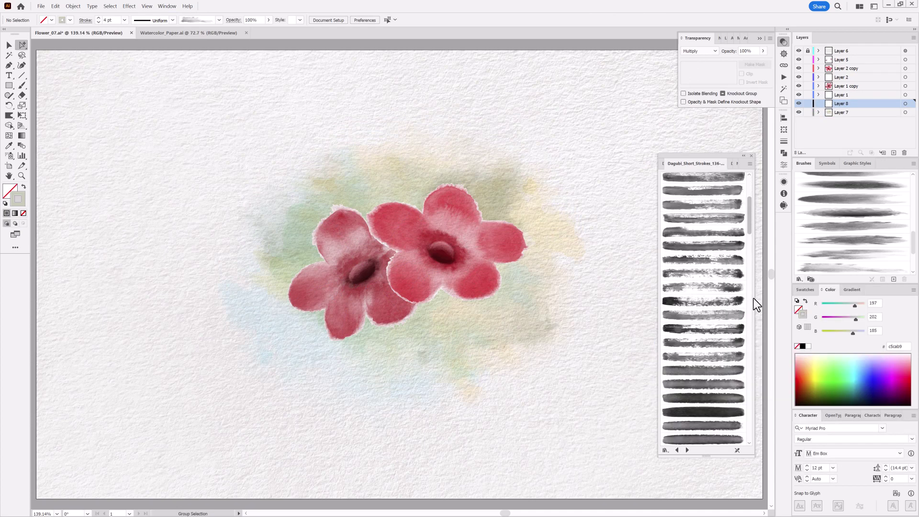
scroll(747, 374, down, 5)
scroll(748, 377, down, 5)
scroll(747, 381, down, 1)
click(713, 307)
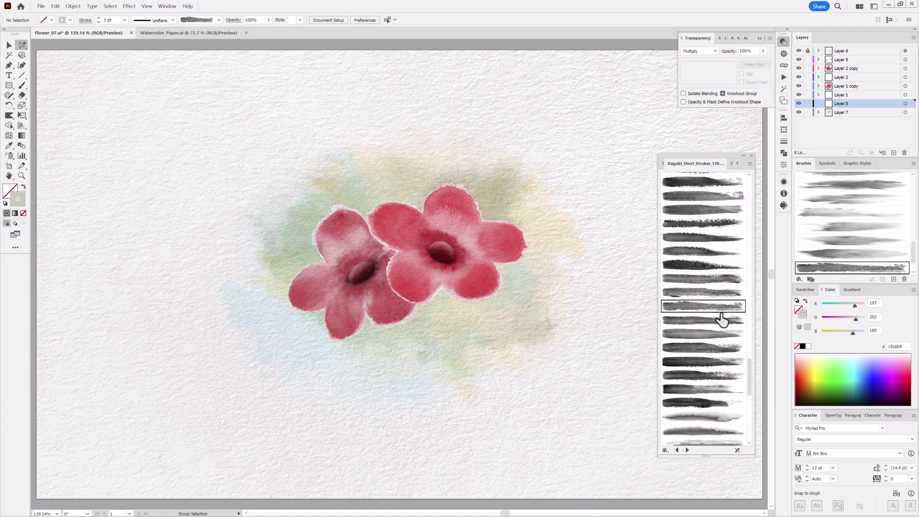
click(828, 381)
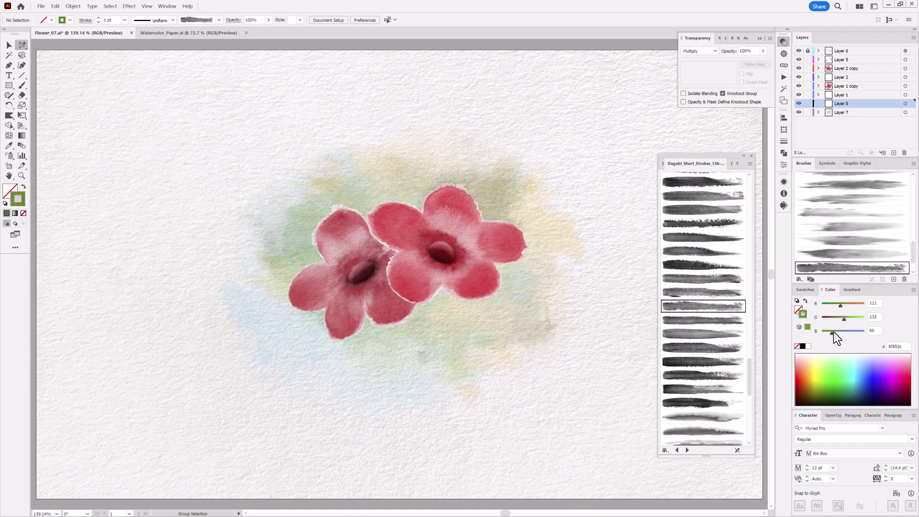
click(124, 20)
click(138, 30)
Paint a curving 0.1 pt Multiply stem above the left flower in lighter green
drag(370, 223, 303, 160)
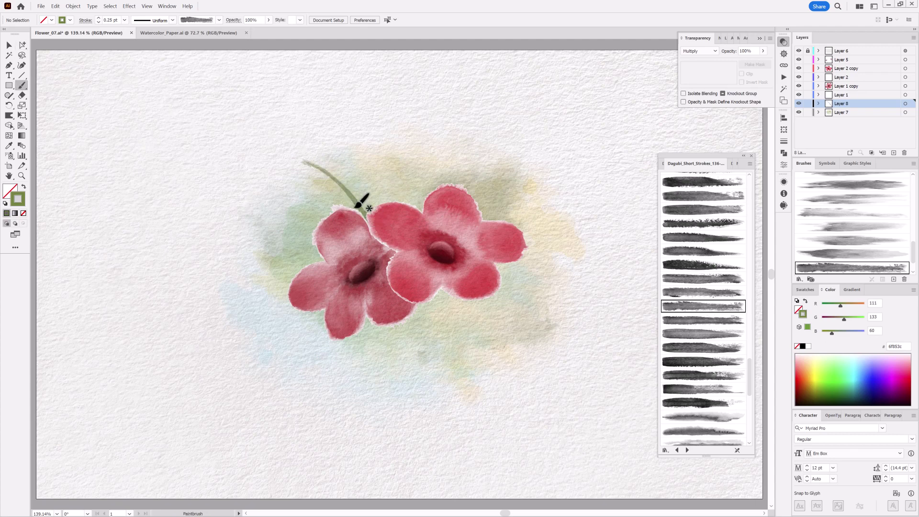
click(98, 22)
click(698, 51)
click(701, 70)
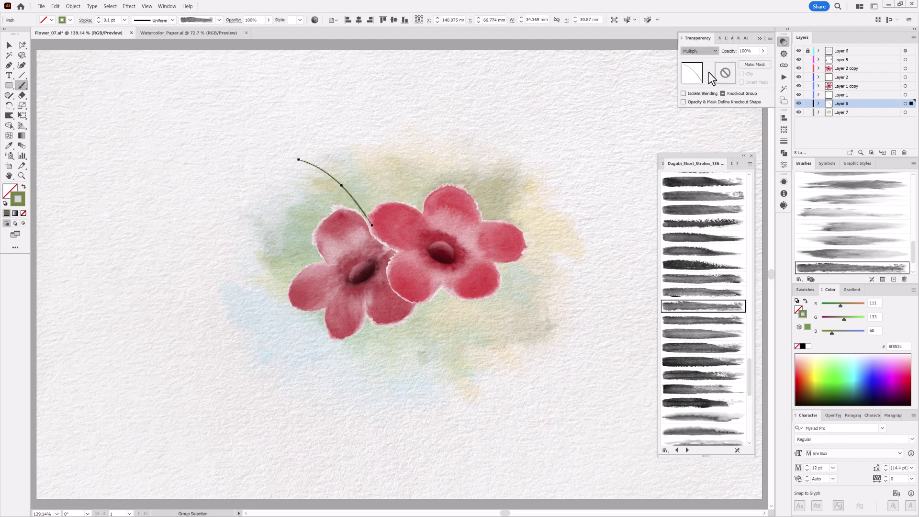
click(335, 184)
click(692, 51)
drag(843, 319, 849, 319)
key(ctrl+shift+a)
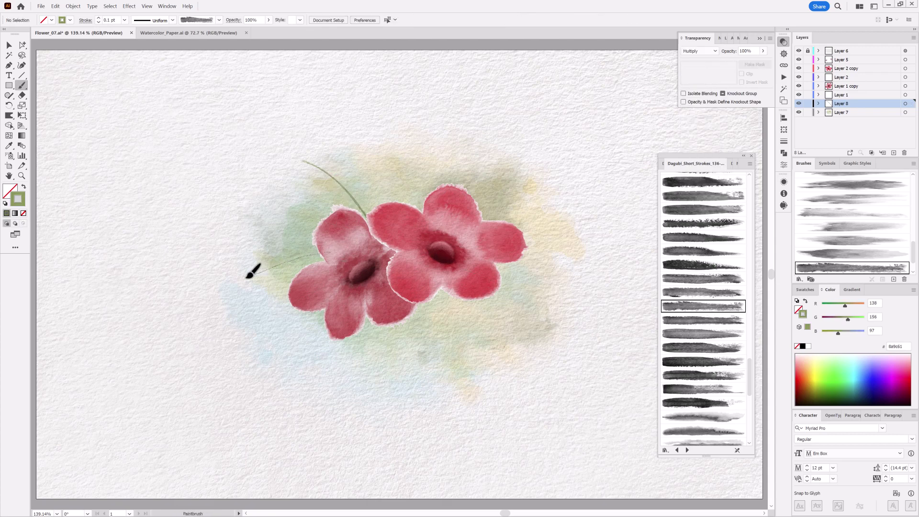
Paint a stem reaching right from the right flower with another short-stroke brush
click(711, 320)
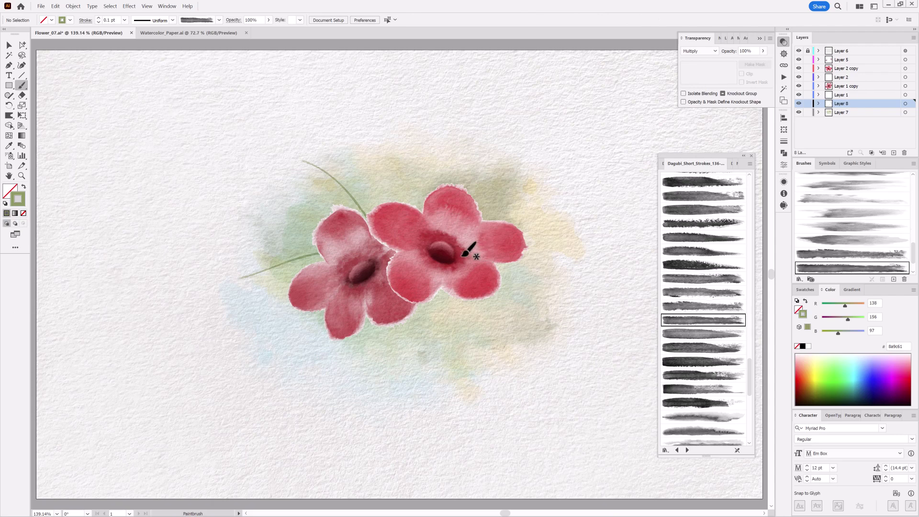
drag(530, 278, 623, 284)
scroll(749, 383, down, 1)
Pick a leaf-shaped short-stroke brush with a tapered width profile and zoom in on the upper stem
click(677, 450)
mouse_move(748, 378)
mouse_down()
mouse_move(750, 185)
mouse_move(750, 317)
mouse_up()
click(715, 306)
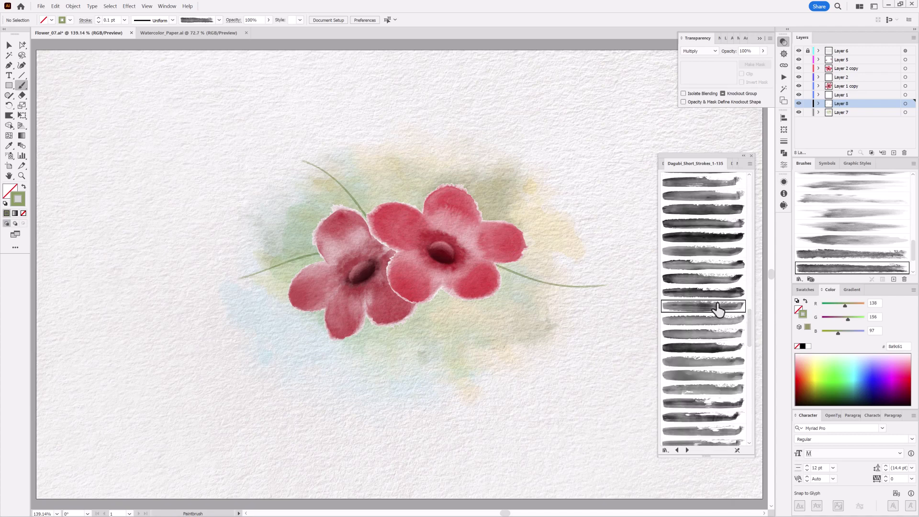
click(171, 20)
click(168, 77)
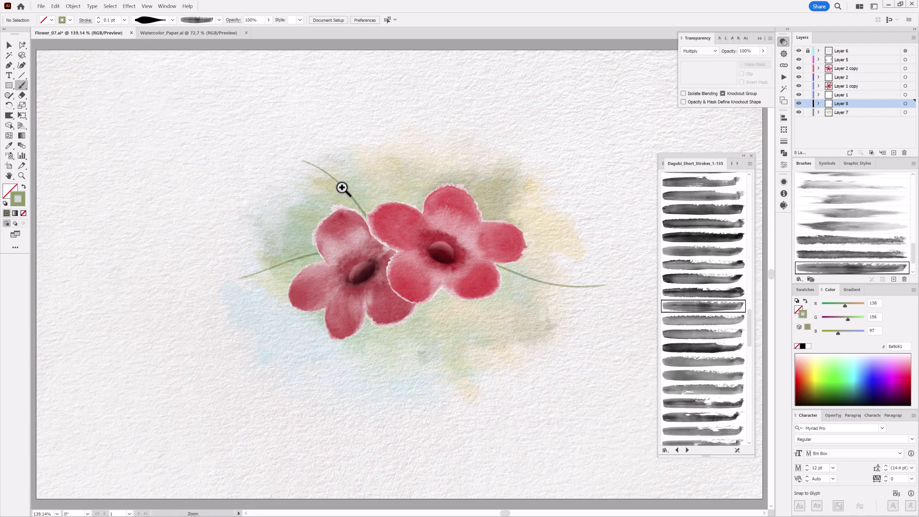
drag(341, 188, 468, 234)
Paint a leaf at the upper stem's tip with 0.5 pt weight and Darken blending
drag(323, 173, 275, 156)
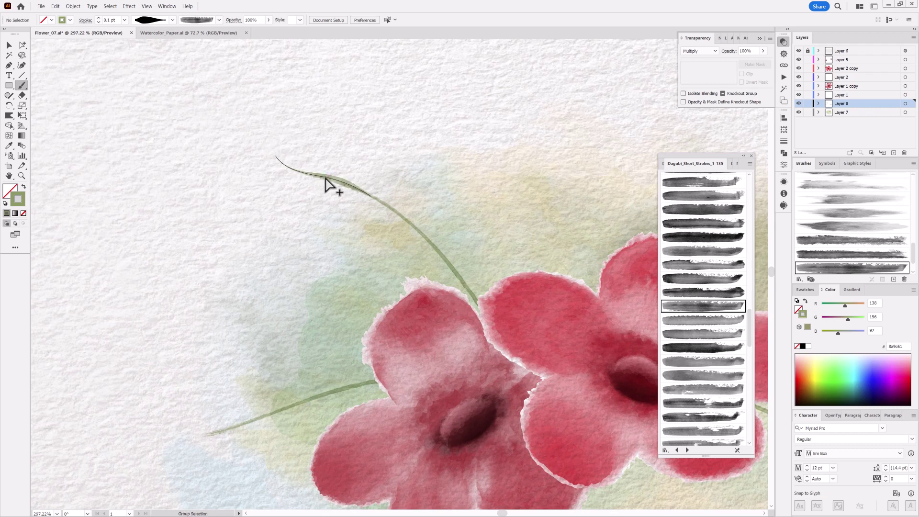
click(124, 19)
click(136, 40)
click(709, 50)
click(698, 70)
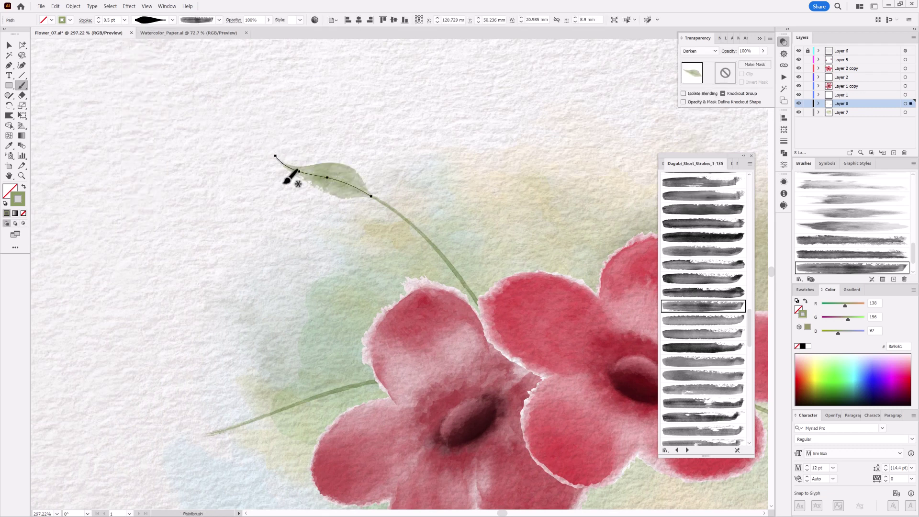
key(ctrl+shift+a)
Paint three more leaves around the upper stem with different short-stroke brushes, including a curled one
click(703, 319)
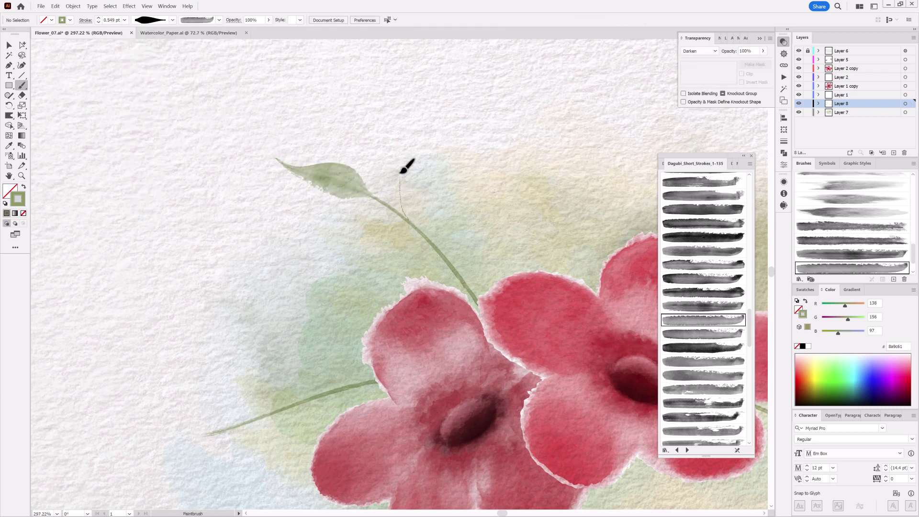
drag(409, 213, 384, 144)
click(703, 334)
drag(361, 231, 321, 247)
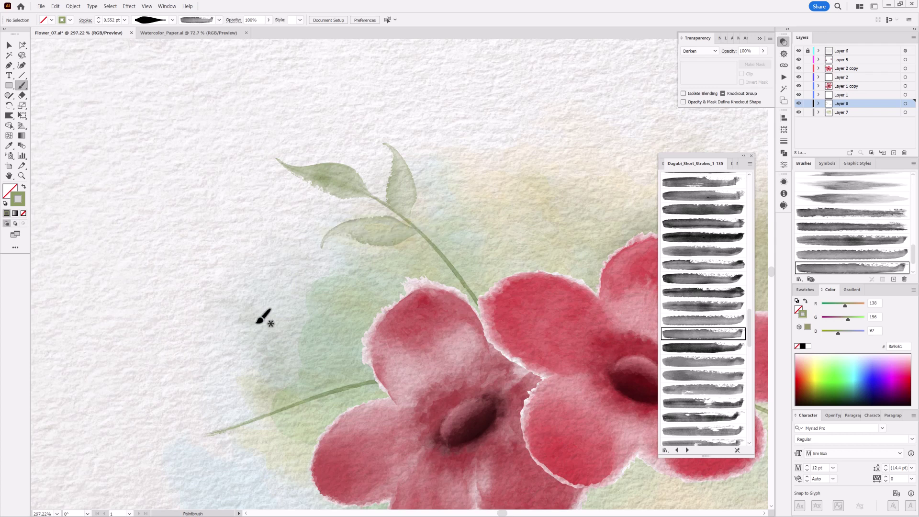
click(719, 362)
drag(459, 278, 493, 219)
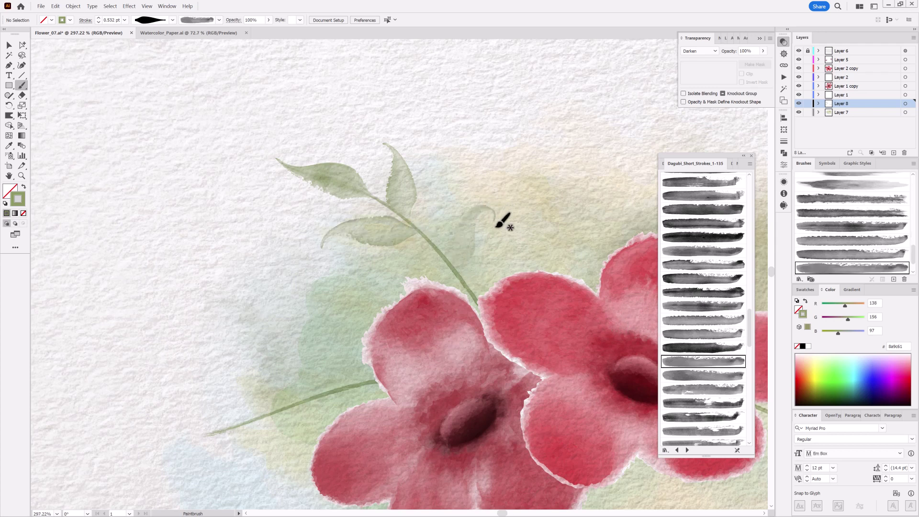
key(ctrl+shift+a)
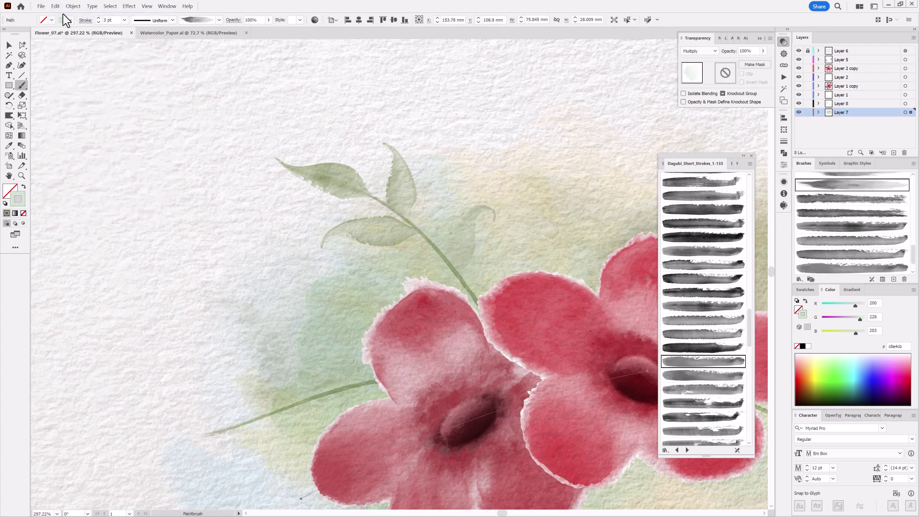
Lock Layer 7 and recolour the curled leaf on Layer 8 to olive green
click(807, 112)
ctrl+click(472, 250)
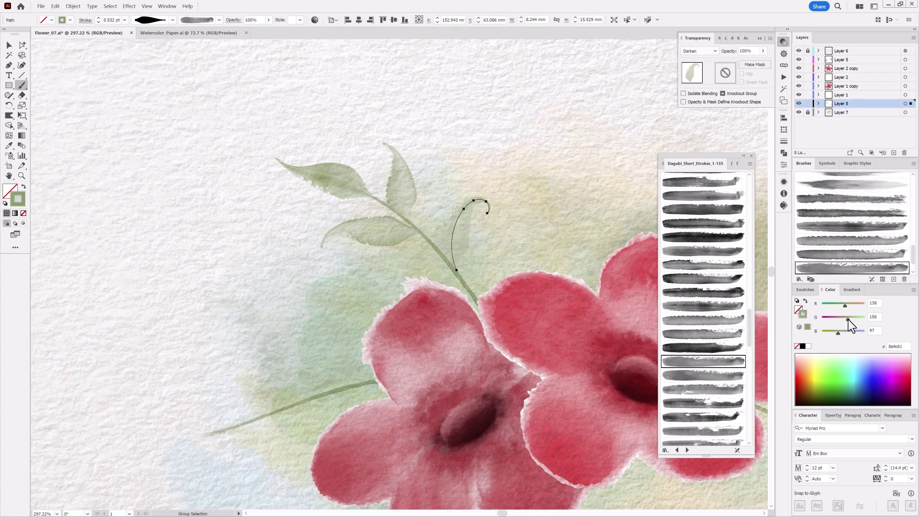
drag(848, 319, 842, 320)
key(ctrl+shift+a)
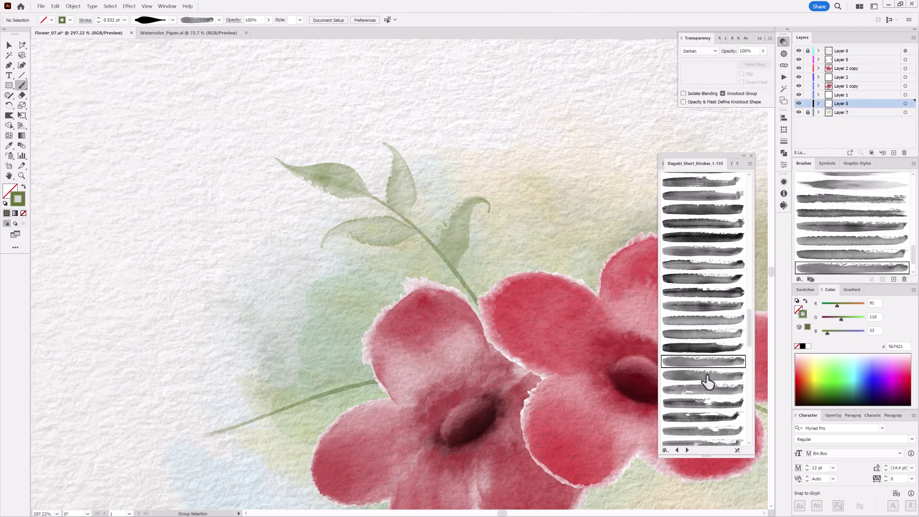
Paint another leaf low on the upper stem
click(707, 377)
drag(403, 268, 364, 271)
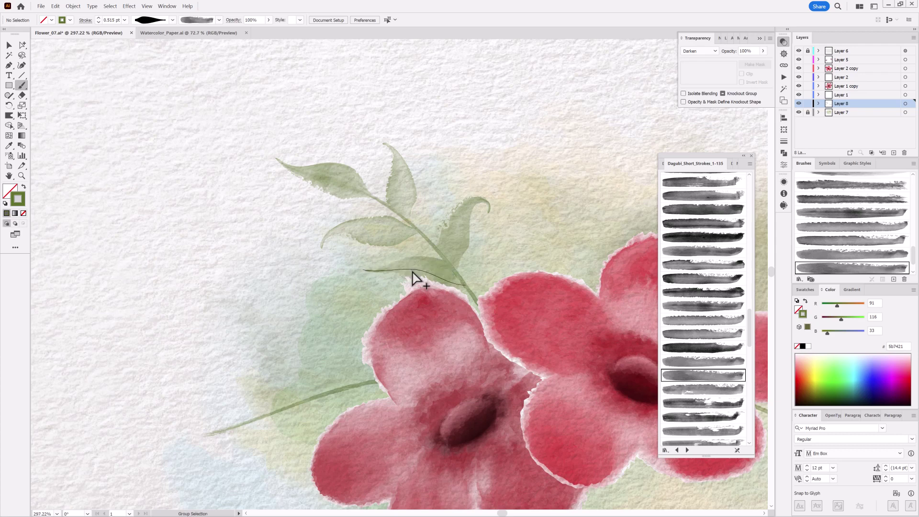
scroll(461, 301, down, 3)
key(ctrl+shift+a)
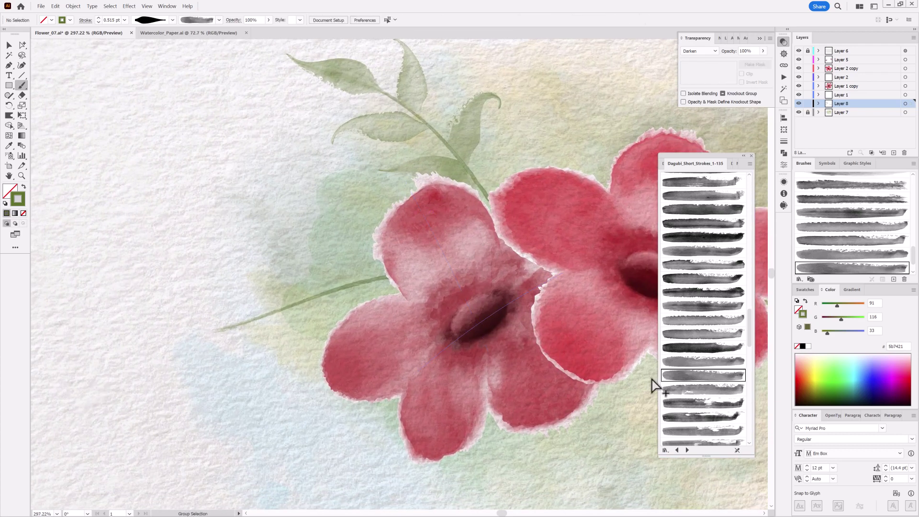
Paint a curling tip and a leaf on the left stem
click(704, 209)
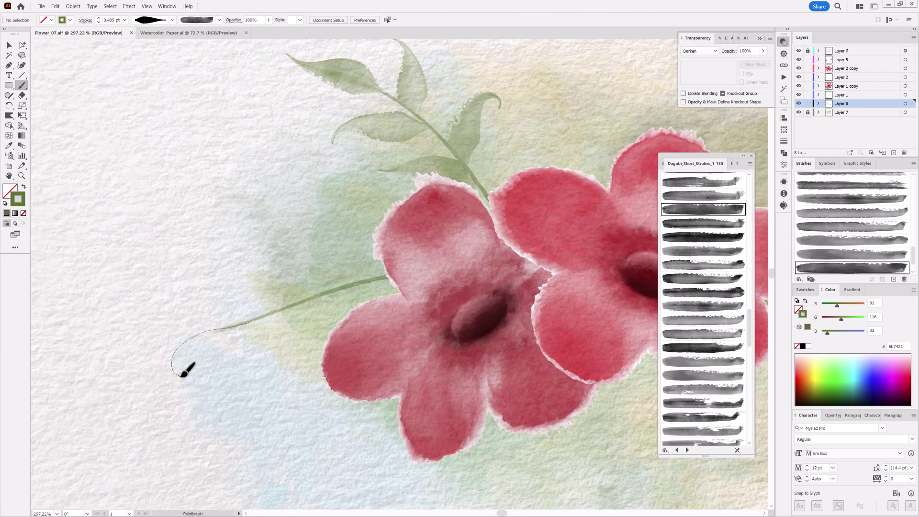
drag(182, 373, 181, 375)
key(ctrl+shift+a)
click(703, 237)
drag(280, 360, 248, 395)
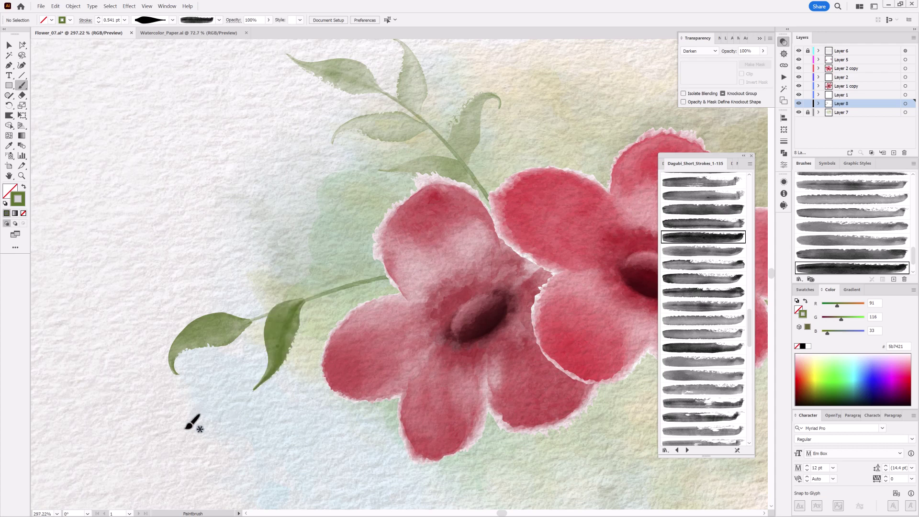
key(ctrl+shift+a)
Add two more green leaves on the left stem and one curling up near the flower
click(679, 292)
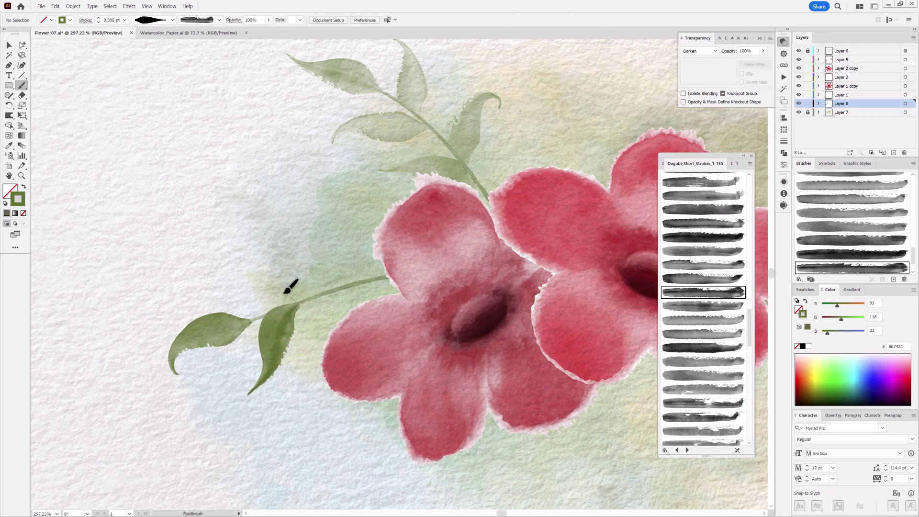
drag(296, 303, 196, 262)
click(708, 347)
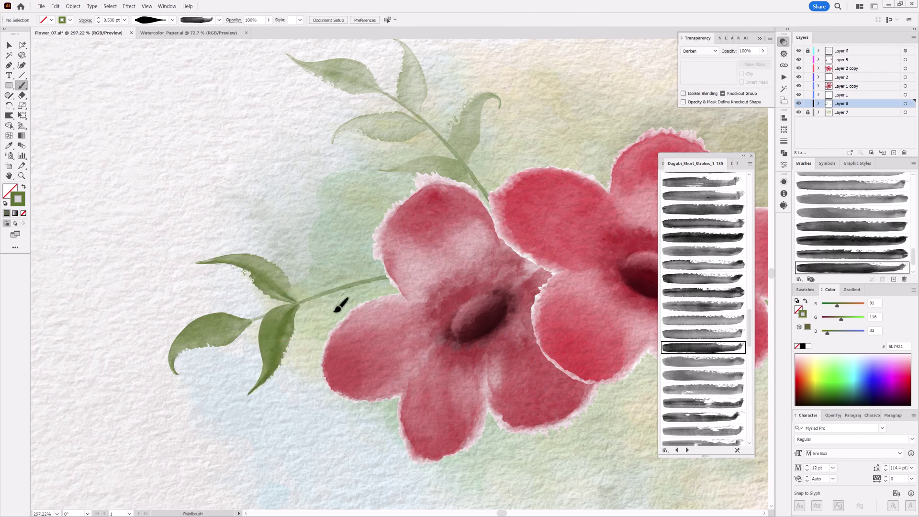
drag(348, 288, 309, 376)
scroll(701, 383, down, 3)
click(703, 341)
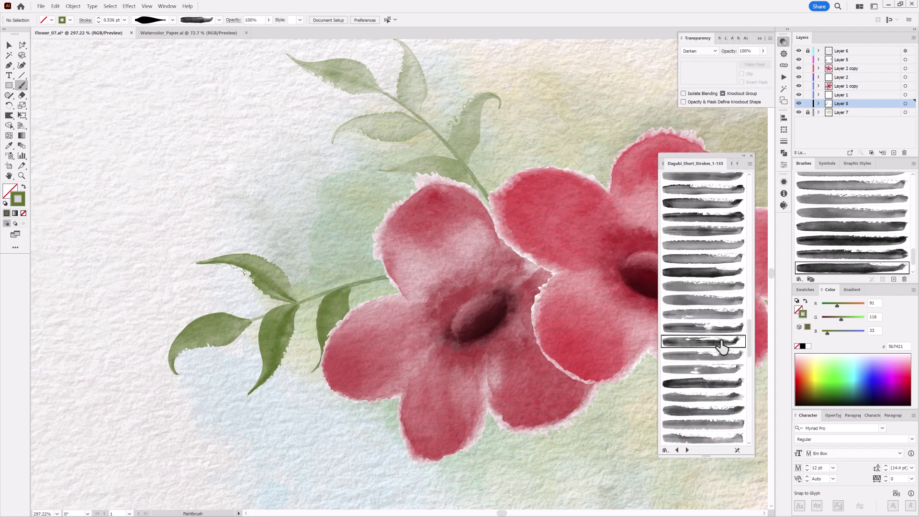
drag(386, 276, 327, 234)
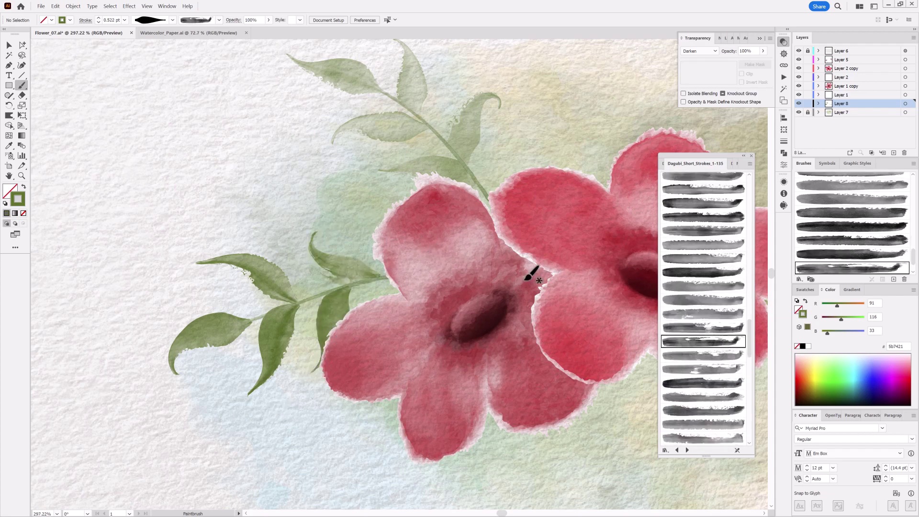
Paint two leaves rising from the right stem and give both a different width profile
scroll(535, 285, down, 3)
scroll(526, 317, right, 3)
scroll(528, 321, up, 3)
scroll(698, 256, down, 2)
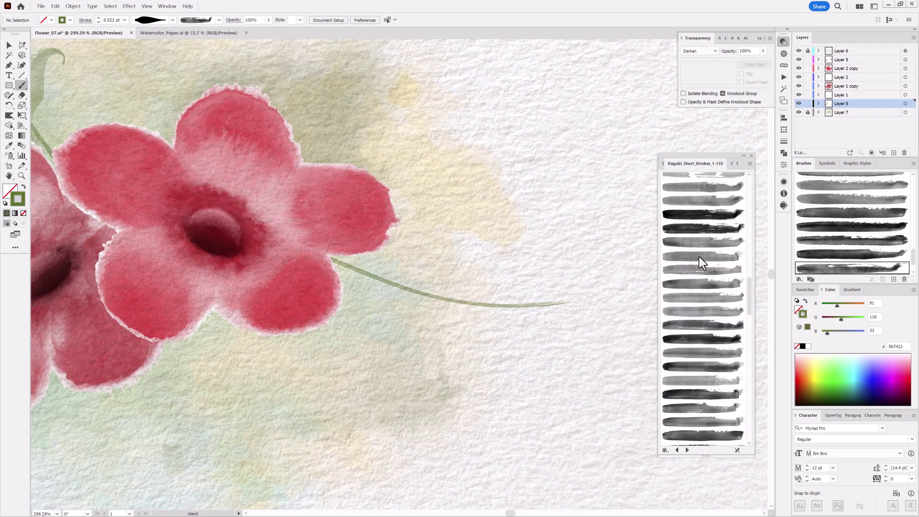
scroll(699, 257, up, 3)
click(703, 231)
mouse_move(533, 289)
mouse_down()
mouse_move(446, 289)
mouse_move(558, 303)
mouse_up()
click(702, 244)
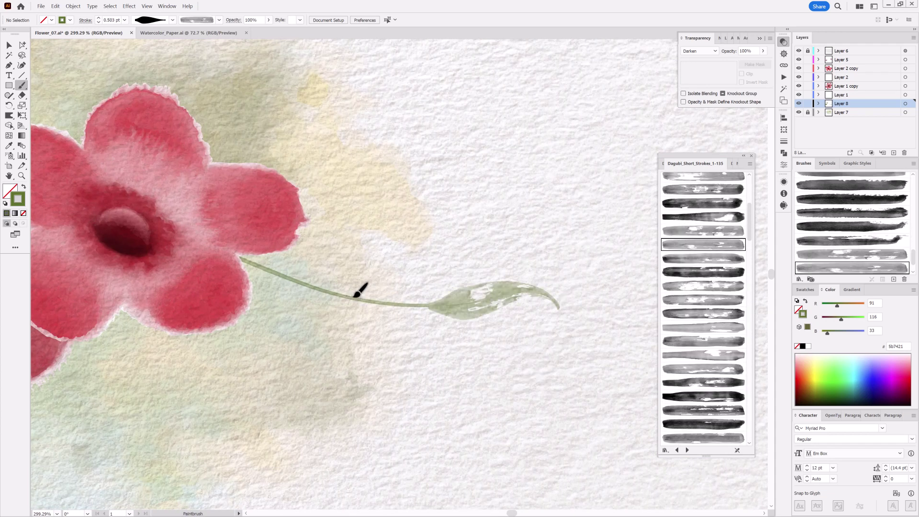
drag(346, 296, 427, 236)
key(ctrl+a)
click(172, 20)
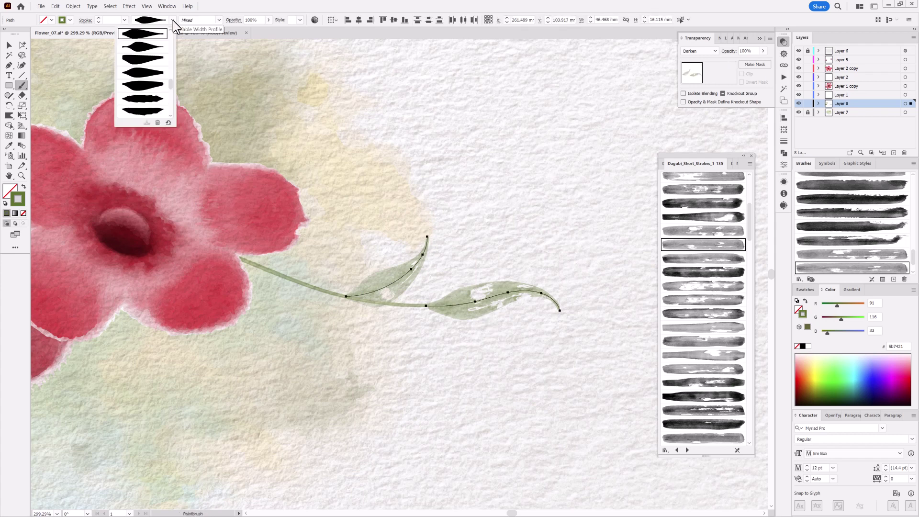
click(149, 52)
Repaint the upper right-stem leaf and add leaves hanging from and along the right stem
drag(378, 300, 452, 244)
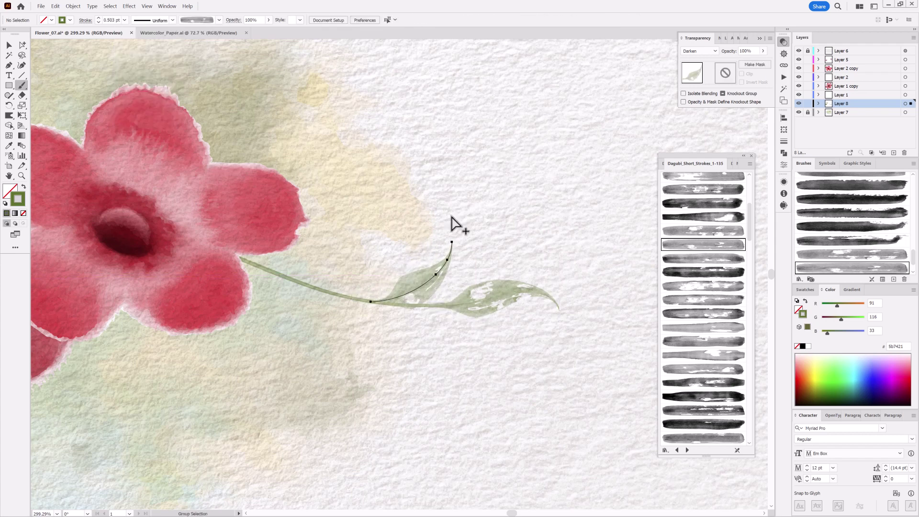
click(703, 258)
key(ctrl+shift+a)
drag(398, 301, 470, 365)
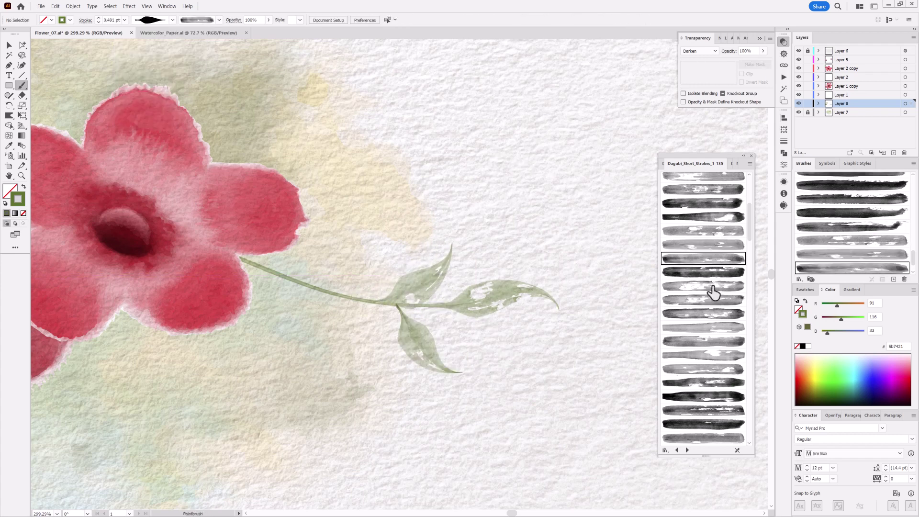
click(702, 286)
mouse_move(319, 286)
mouse_down()
mouse_move(355, 262)
mouse_move(400, 255)
mouse_up()
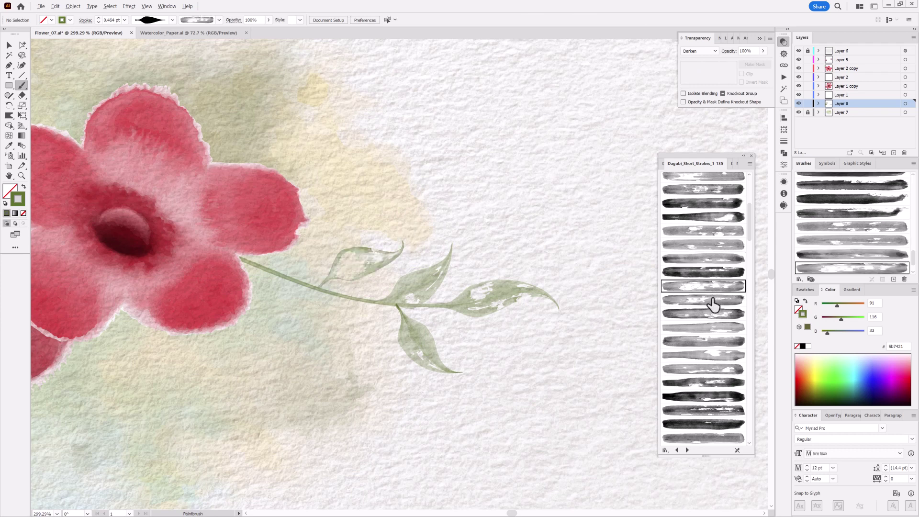
Add a leaf near the right stem's base and a small leaf close to the flower
click(713, 301)
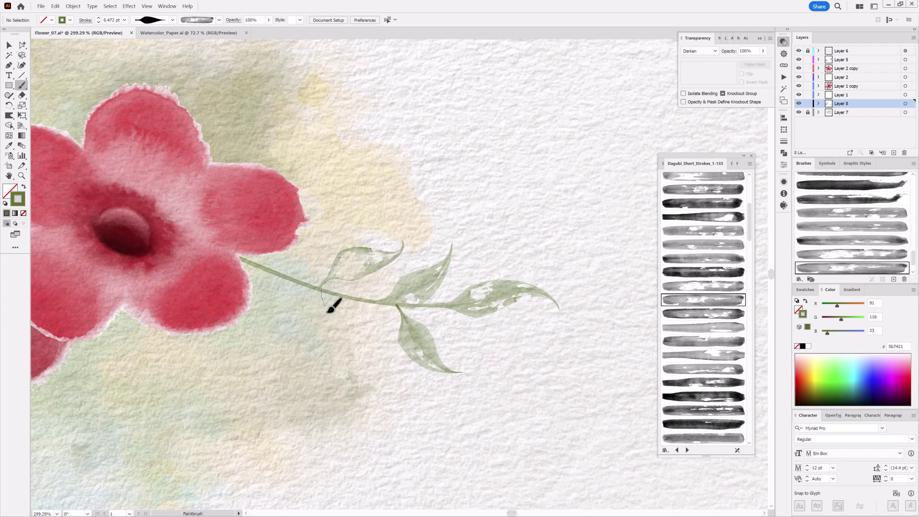
drag(353, 378, 359, 375)
click(701, 315)
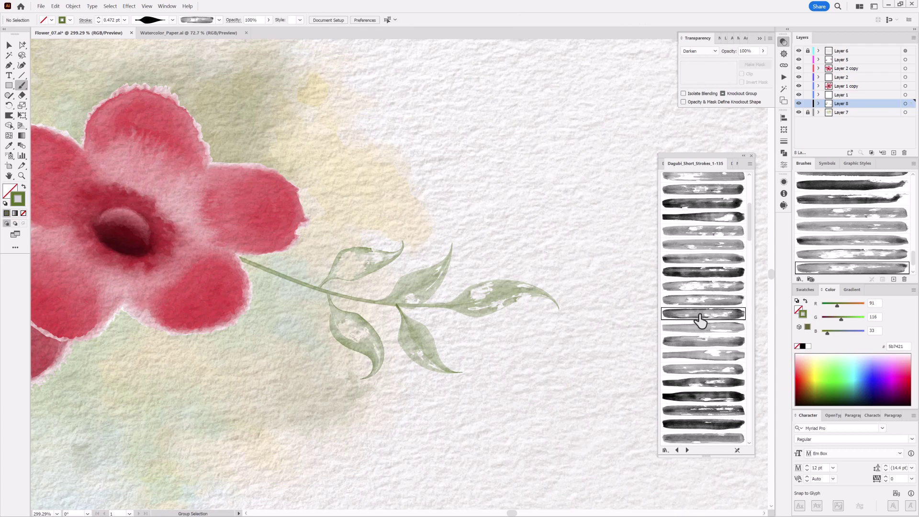
mouse_move(246, 261)
mouse_down()
mouse_move(296, 239)
mouse_move(335, 241)
mouse_up()
click(689, 368)
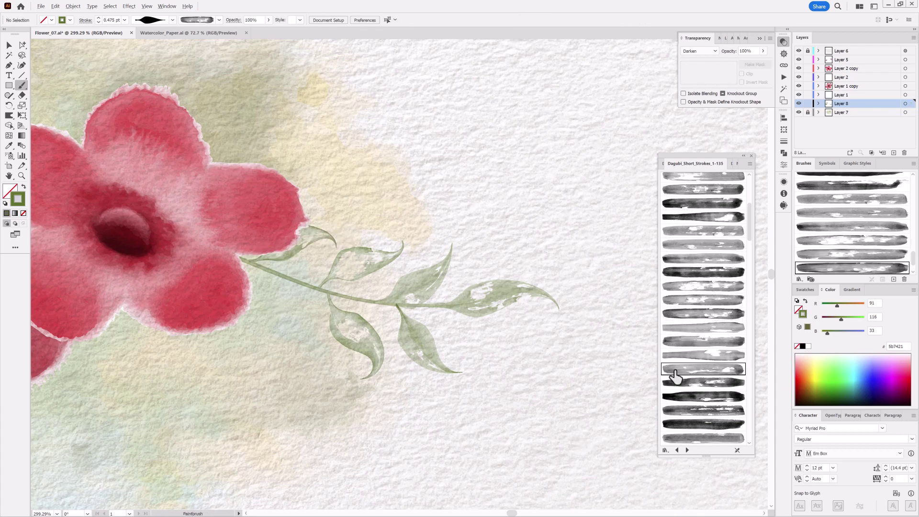
scroll(507, 379, down, 5)
Pick a soft Noise_Gradient_Transparent brush with a tapered width profile
drag(448, 386, 461, 335)
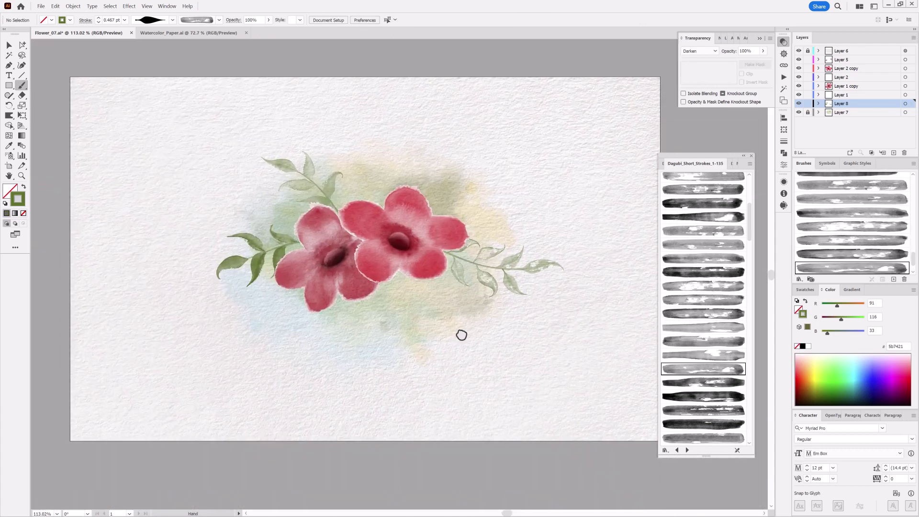
click(731, 164)
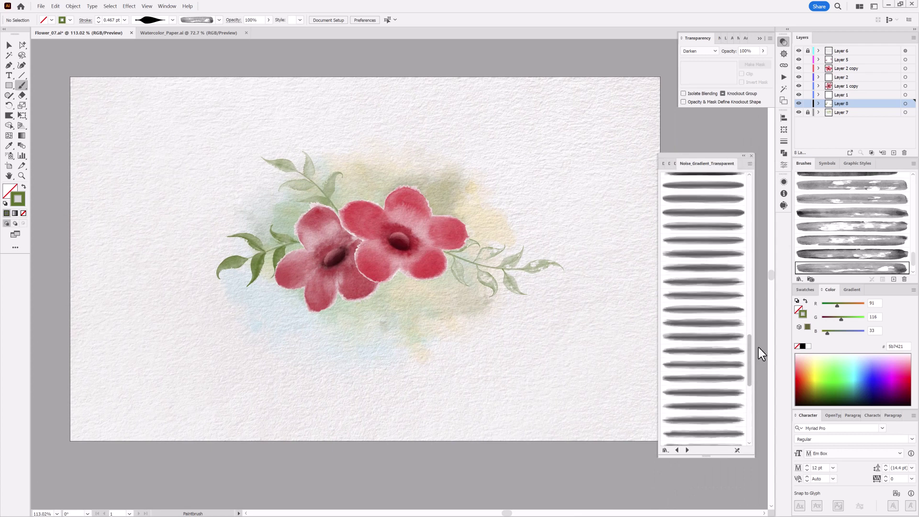
scroll(728, 239, up, 2)
click(701, 245)
click(148, 20)
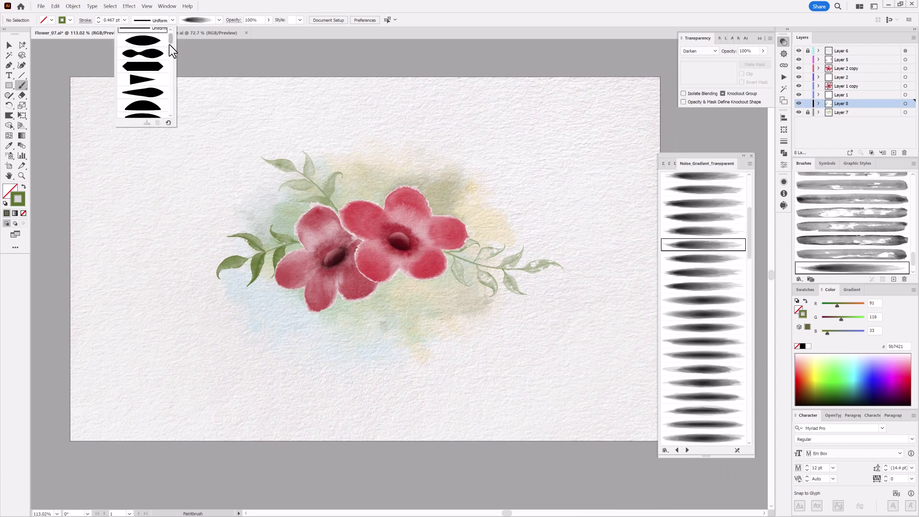
drag(170, 44, 169, 77)
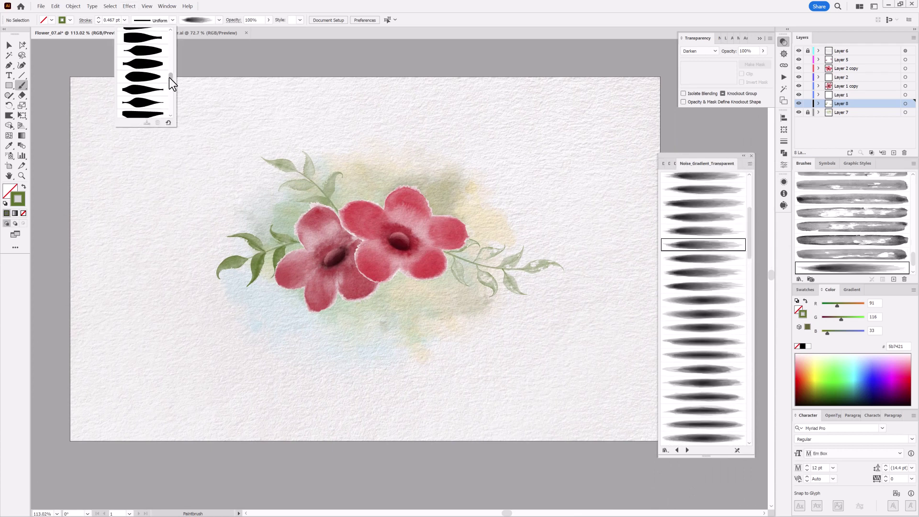
click(144, 95)
Paint shading strokes over the upper leaf and the left stem's leaves
drag(350, 231, 397, 230)
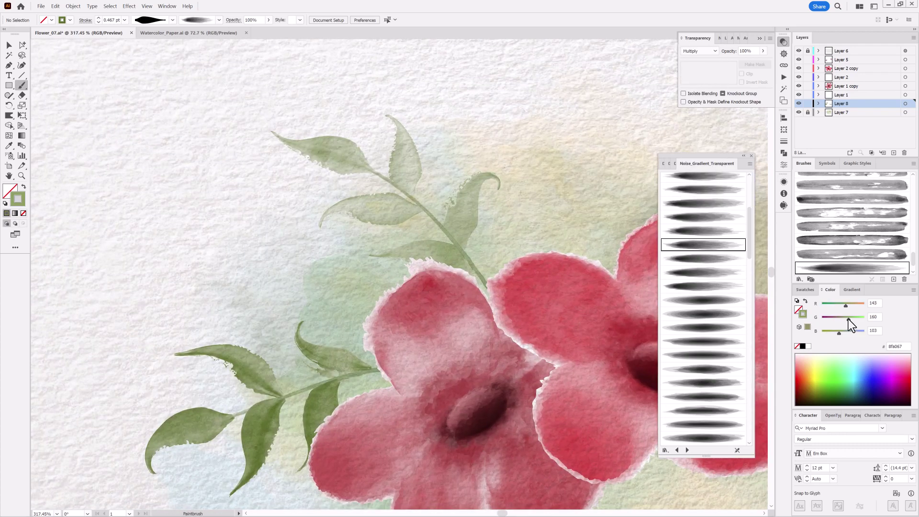
drag(300, 142, 373, 171)
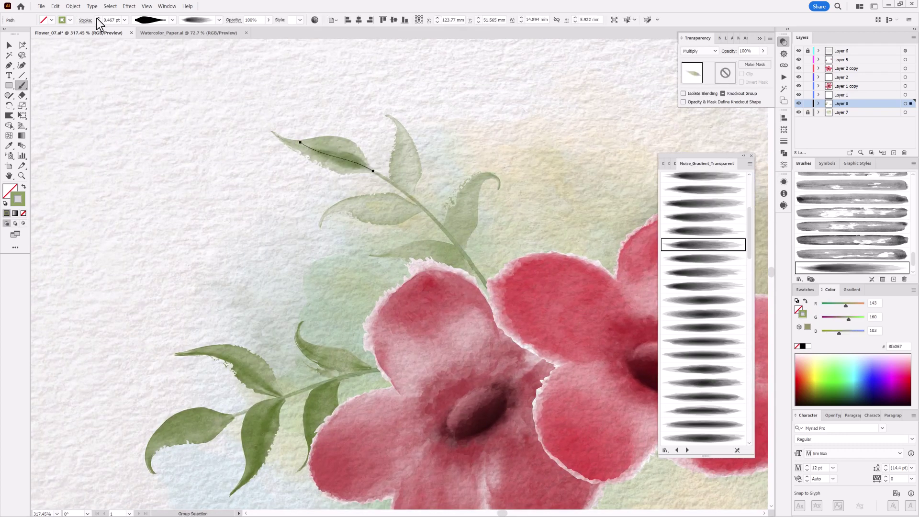
mouse_move(385, 113)
mouse_down()
mouse_move(444, 244)
mouse_move(404, 268)
mouse_up()
mouse_move(313, 347)
mouse_down()
mouse_move(433, 227)
mouse_move(428, 218)
mouse_up()
drag(469, 267, 437, 307)
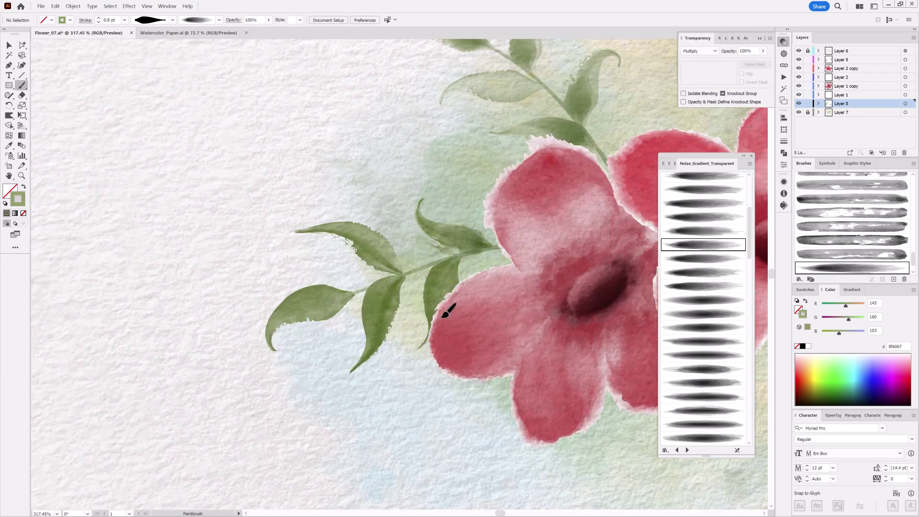
mouse_move(412, 263)
mouse_down()
mouse_move(383, 312)
mouse_move(390, 252)
mouse_up()
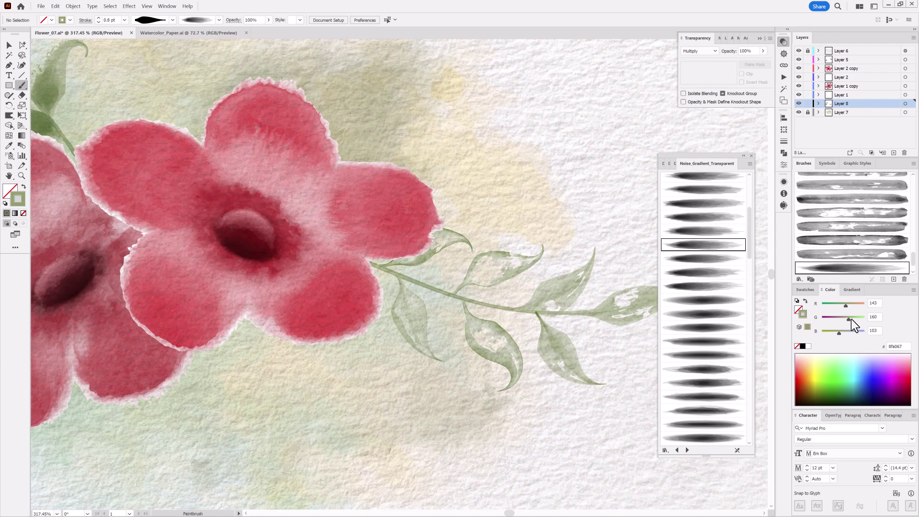
Slightly lighten the green and darken all the right sprig's leaves with another gradient brush
drag(848, 319, 843, 305)
scroll(488, 298, right, 5)
click(705, 217)
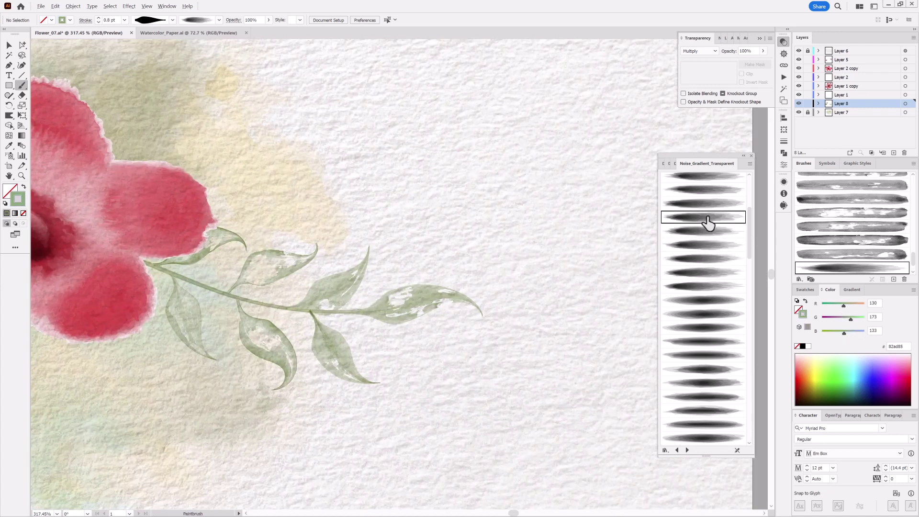
drag(357, 310, 471, 294)
mouse_move(357, 377)
mouse_down()
mouse_move(314, 316)
mouse_move(371, 249)
mouse_up()
drag(248, 299, 282, 338)
drag(231, 288, 303, 259)
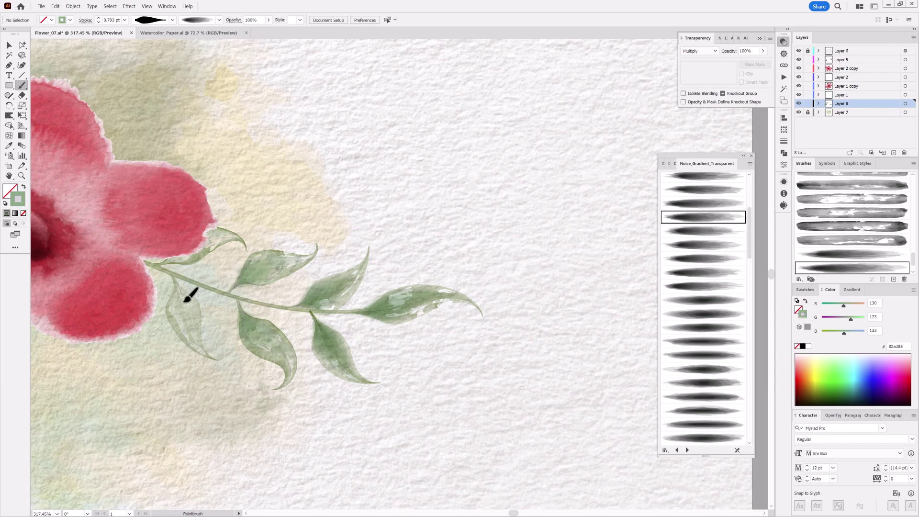
drag(190, 292, 215, 349)
drag(164, 256, 205, 241)
Frame the whole flower artwork and switch to the Dagubi_Stamps_Washes brush library
scroll(462, 376, down, 5)
drag(358, 405, 449, 293)
scroll(450, 293, up, 2)
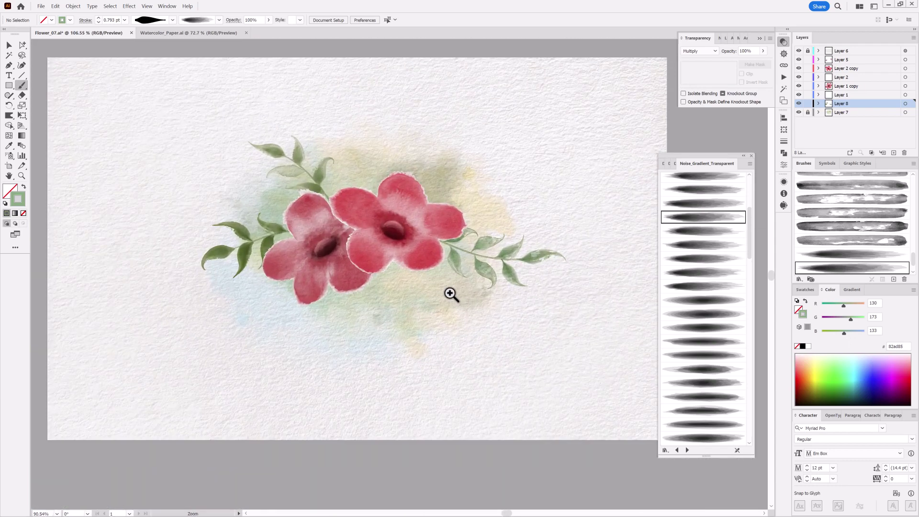
click(674, 165)
drag(749, 414, 749, 263)
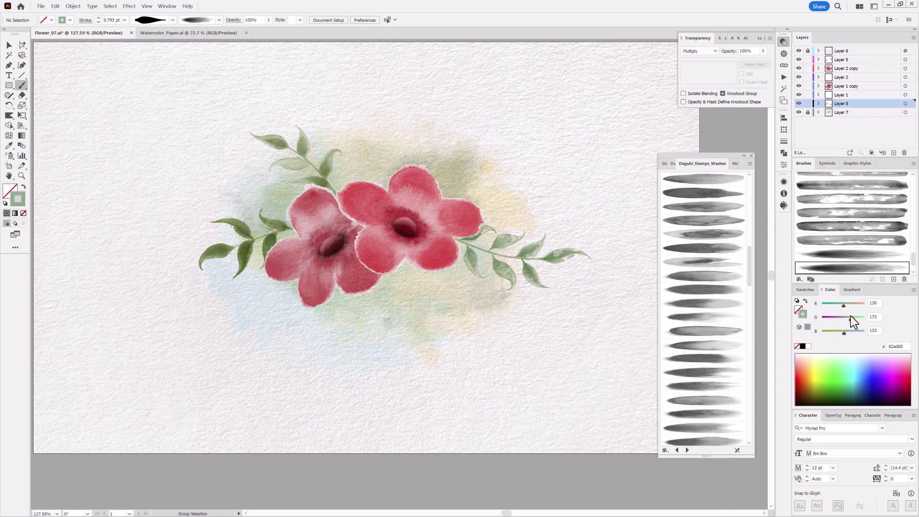
Paint a large darker-green 1 pt wash leaf hanging below the right flower
drag(848, 318, 843, 318)
click(124, 19)
click(134, 57)
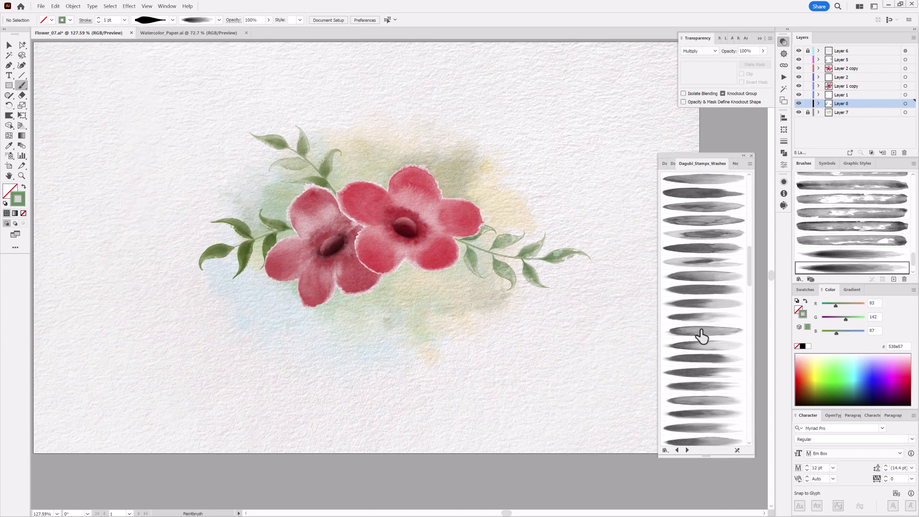
click(704, 290)
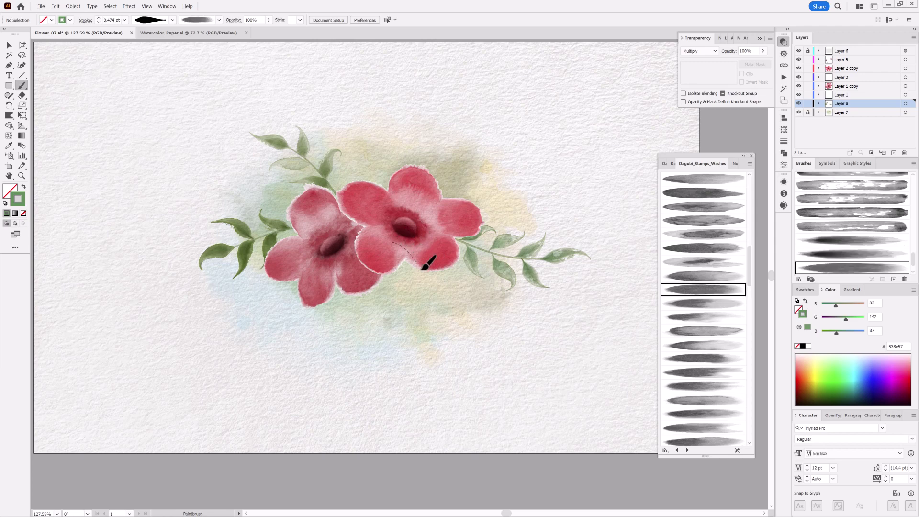
drag(423, 268, 447, 387)
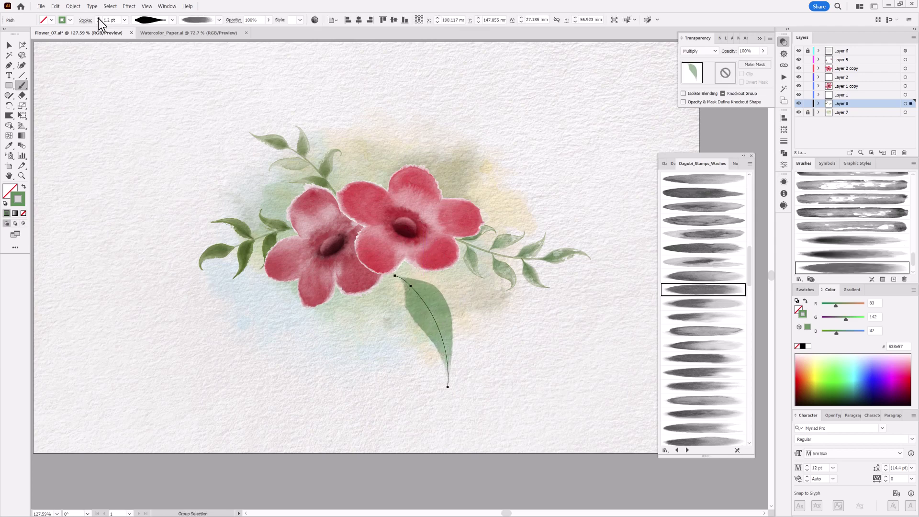
Widen the large leaf to 2 pt with a tapered profile, restyle it, and move it up-left
click(99, 19)
click(173, 20)
click(154, 77)
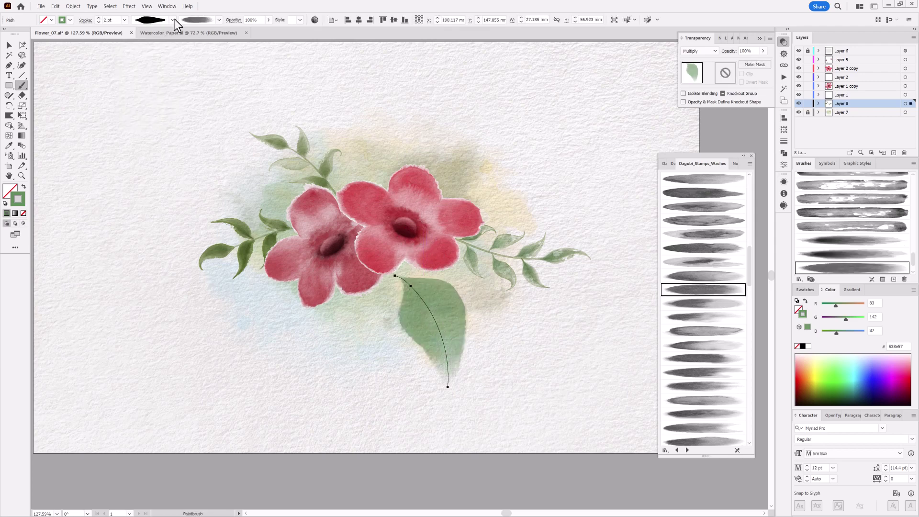
click(173, 19)
click(148, 76)
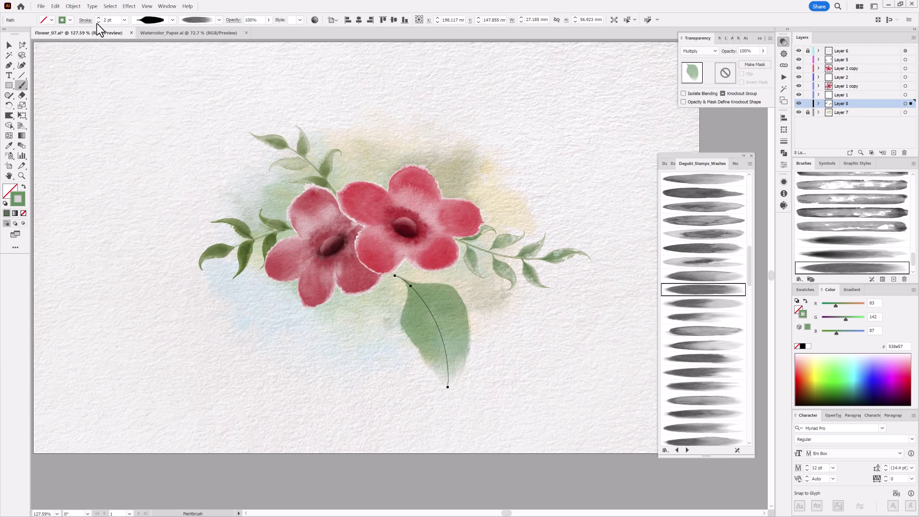
click(700, 276)
drag(460, 350, 446, 297)
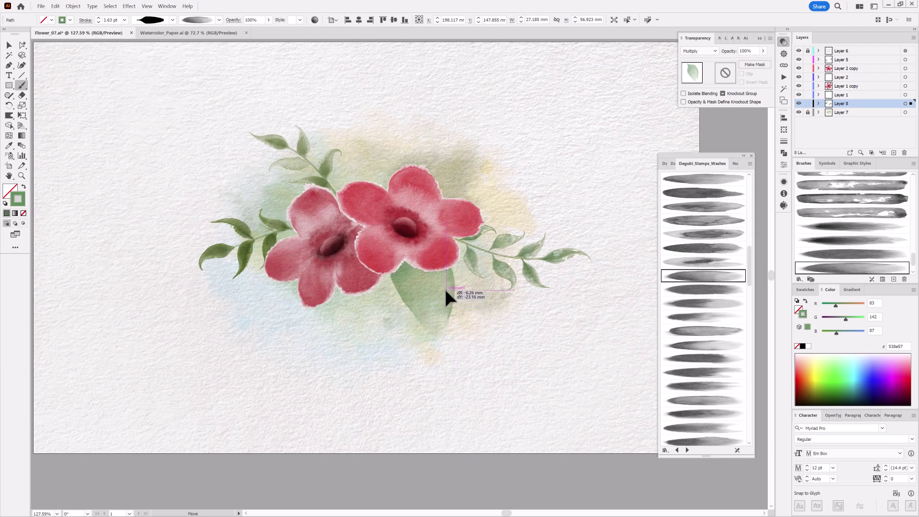
ctrl+click(565, 437)
Paint a new wash leaf below the flower, set it to Darken, and rotate it about 18 degrees
click(703, 220)
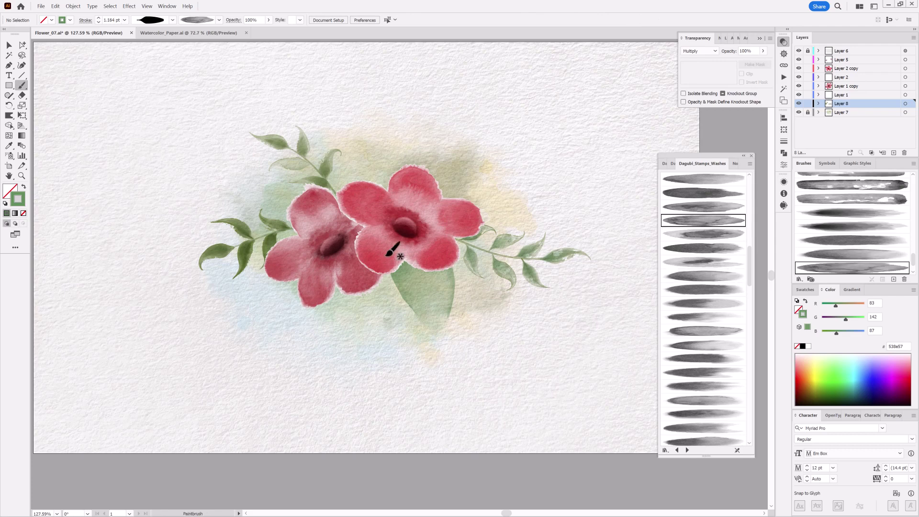
drag(382, 255, 373, 352)
click(690, 50)
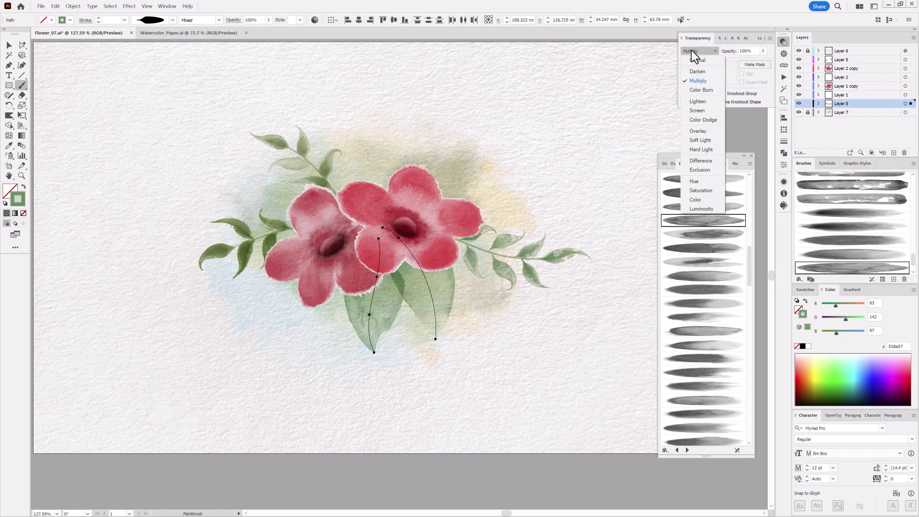
click(691, 67)
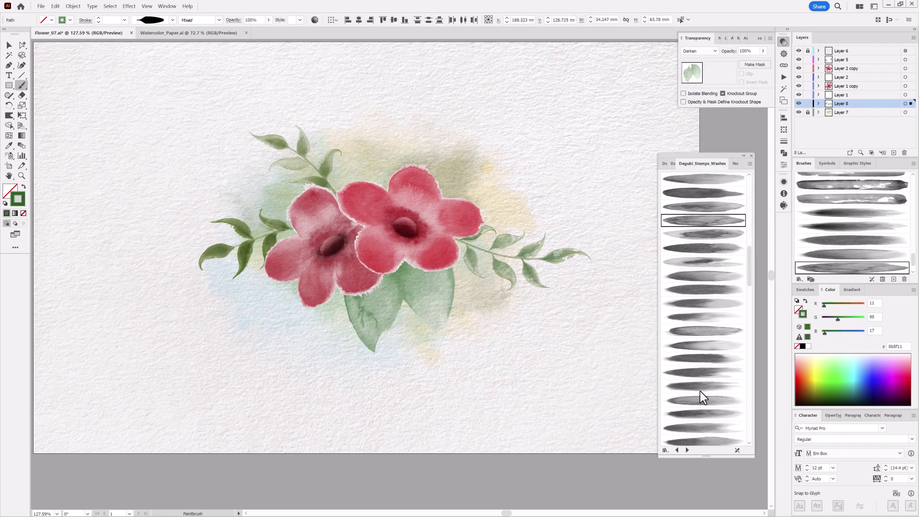
drag(448, 292, 452, 301)
key(e)
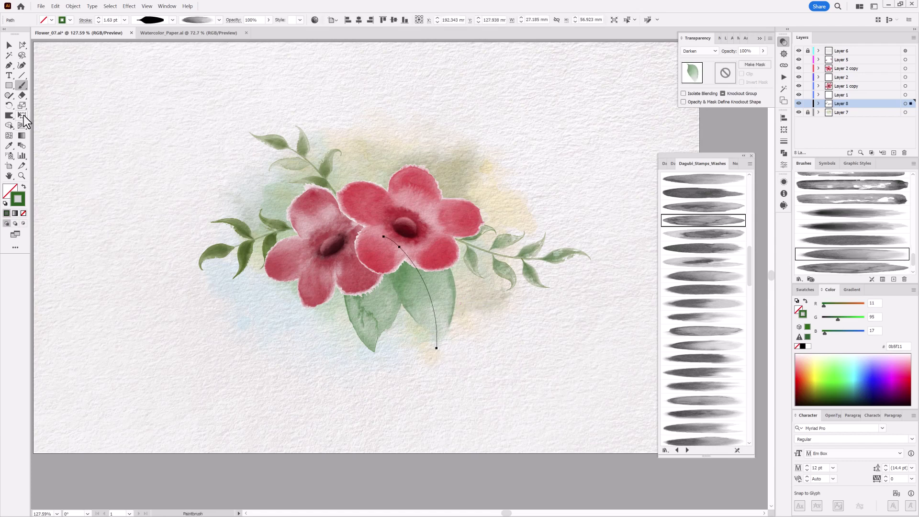
drag(433, 349, 459, 343)
Try several wash brushes on the rotated leaf and settle it beneath the flower
scroll(710, 248, down, 2)
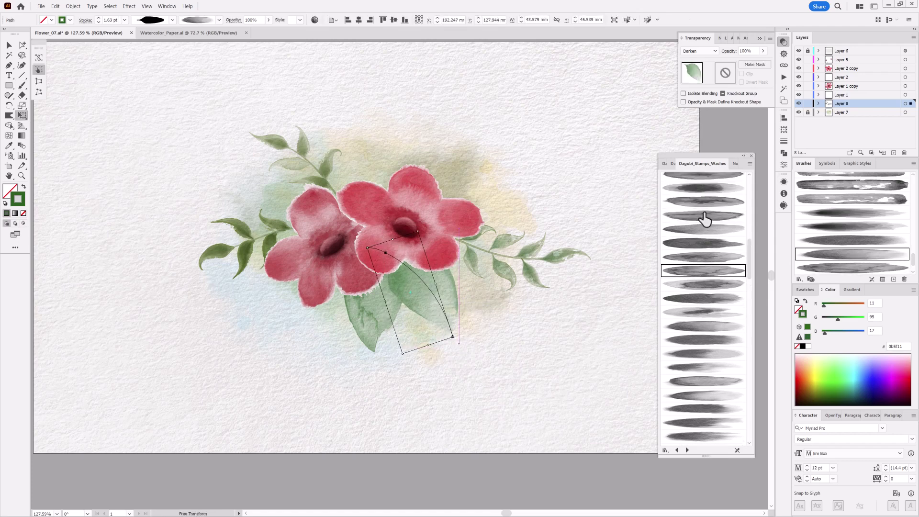
click(703, 219)
click(703, 202)
scroll(706, 207, down, 2)
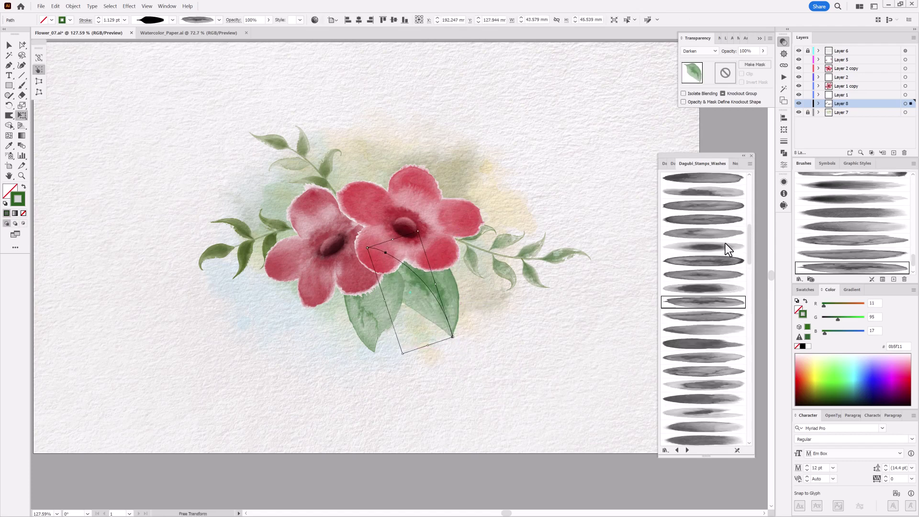
click(704, 233)
drag(446, 296, 458, 293)
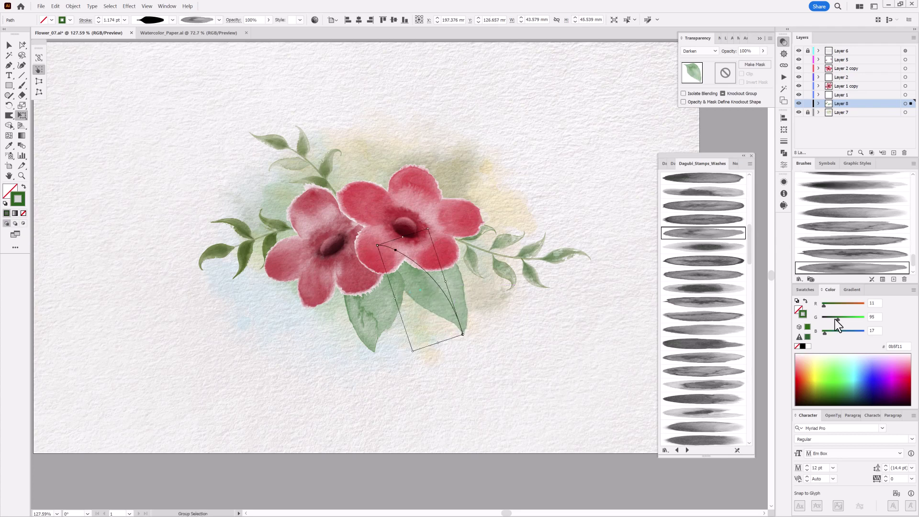
click(457, 403)
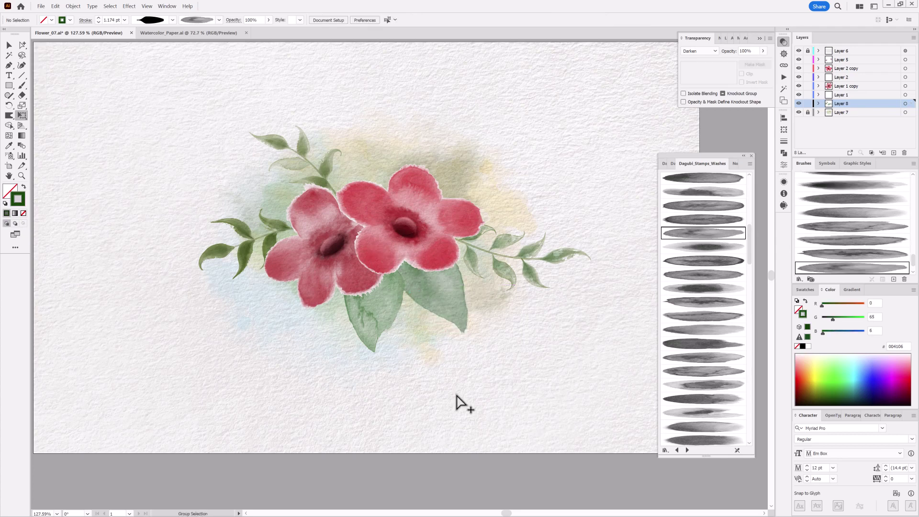
Sample an existing leaf's colour and brush and choose a wash brush for the next leaf
click(369, 317)
click(496, 436)
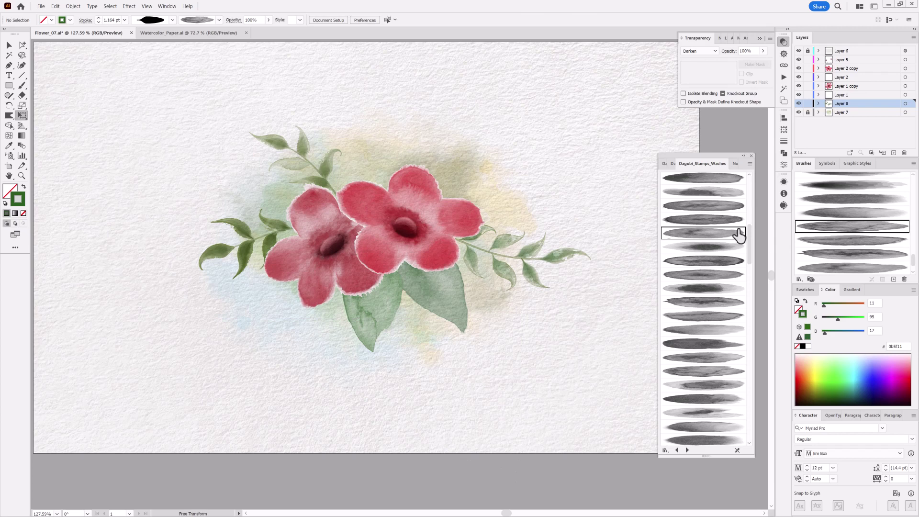
click(708, 358)
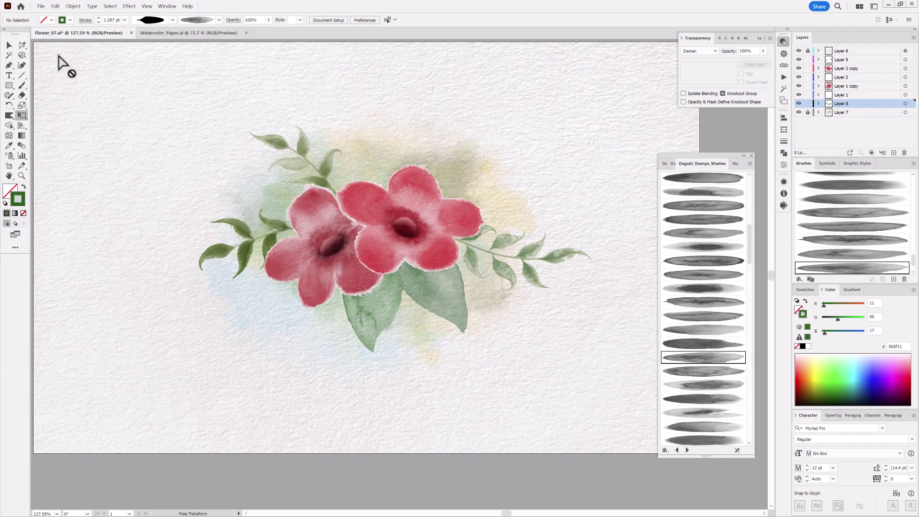
Paint a green wash leaf above the right flower
key(b)
drag(378, 144, 379, 130)
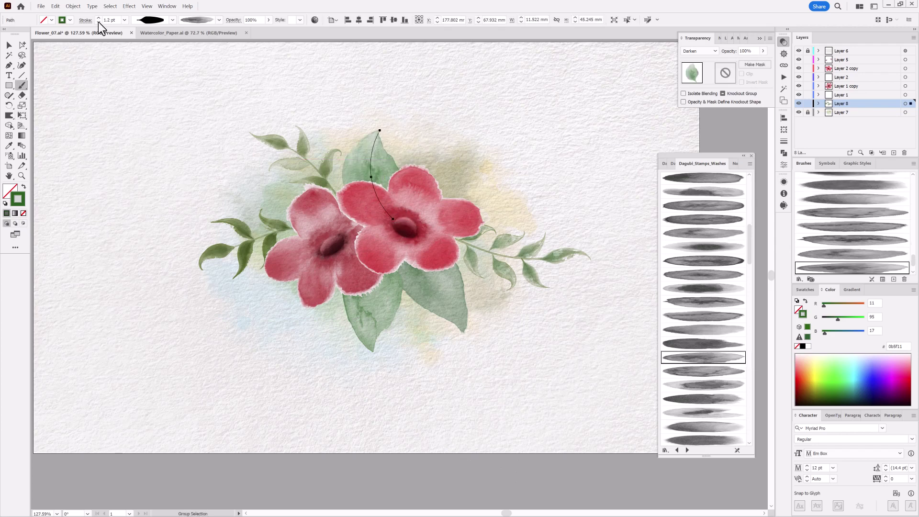
ctrl+click(542, 438)
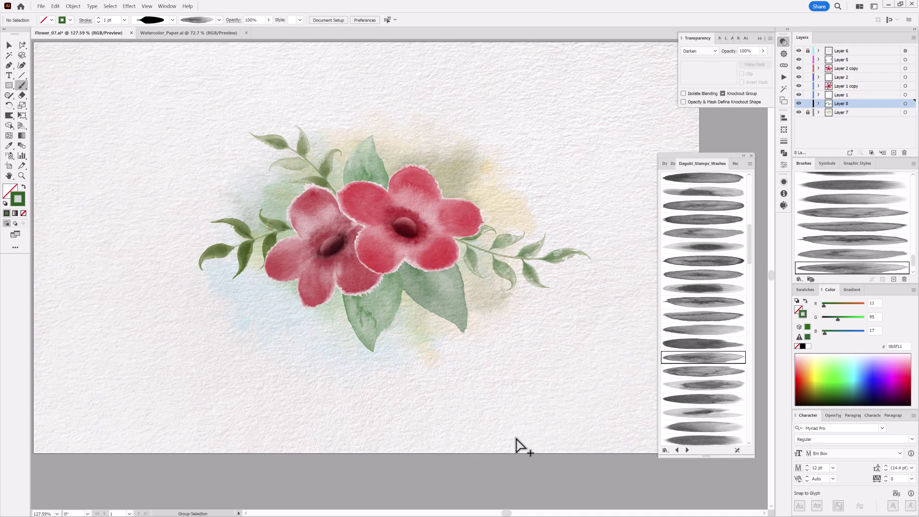
Paint a thin Noise_Gradient_Transparent vein on the right leaf: Multiply, 0.9 pt, lighter green
click(734, 163)
drag(748, 208, 742, 384)
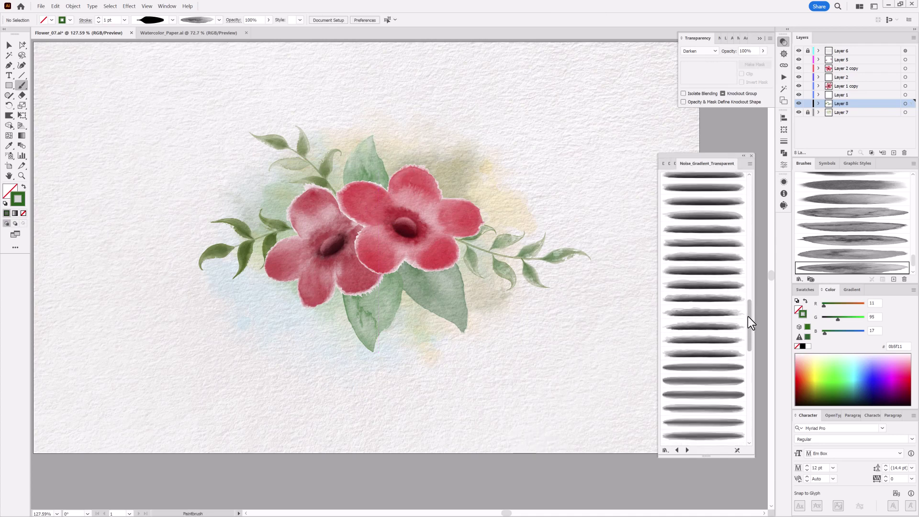
scroll(743, 383, down, 1)
click(707, 355)
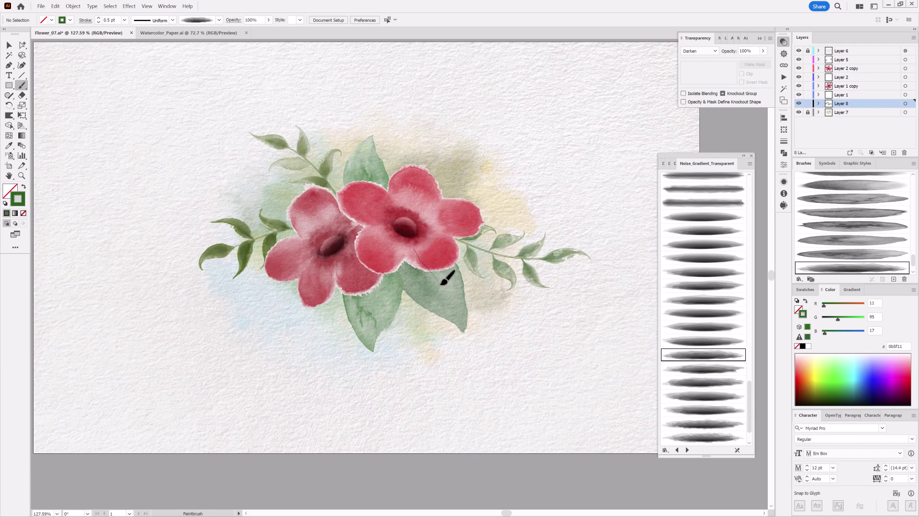
drag(444, 280, 462, 330)
click(698, 50)
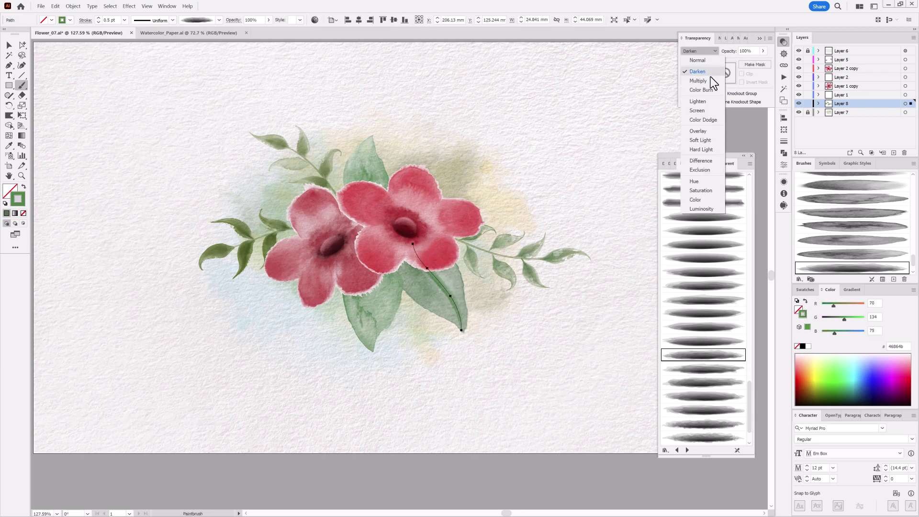
click(698, 81)
click(99, 18)
drag(843, 318, 851, 319)
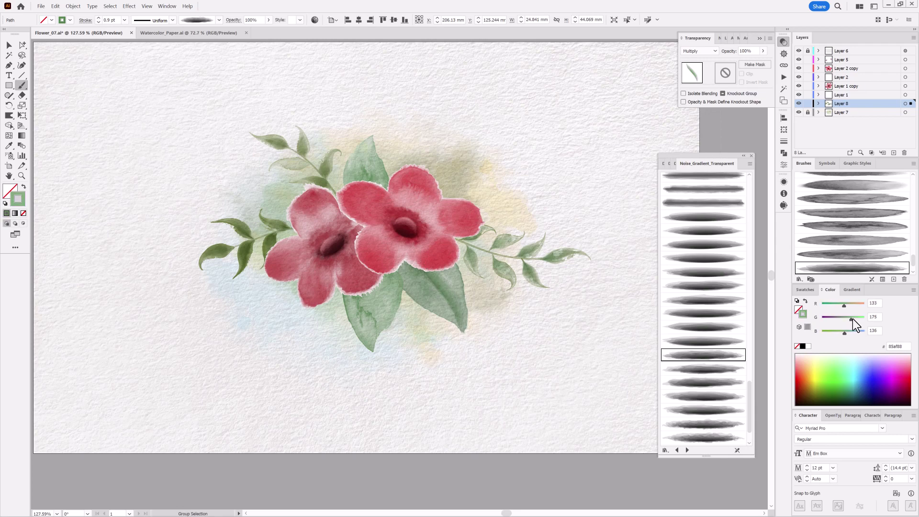
drag(442, 284, 443, 281)
key(ctrl+shift+a)
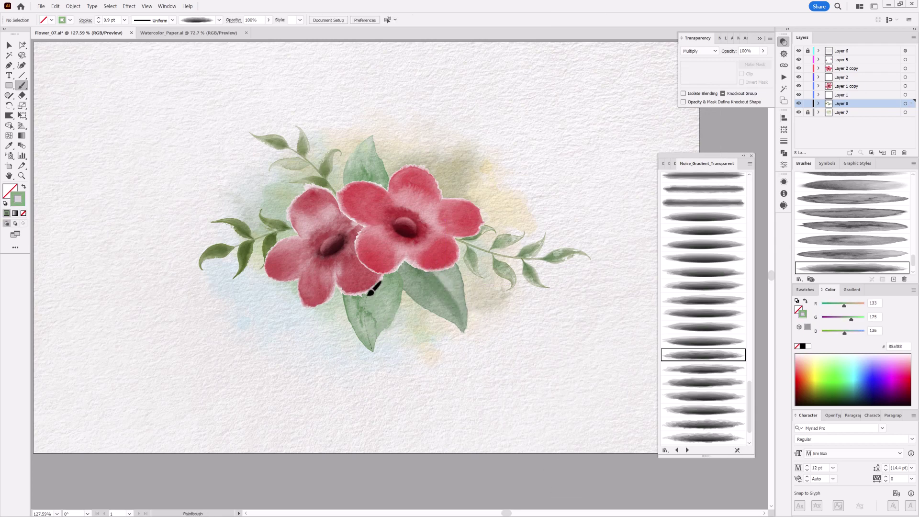
Test a vein on the lower leaf, then undo the vein strokes
drag(367, 294, 378, 240)
key(ctrl+z)
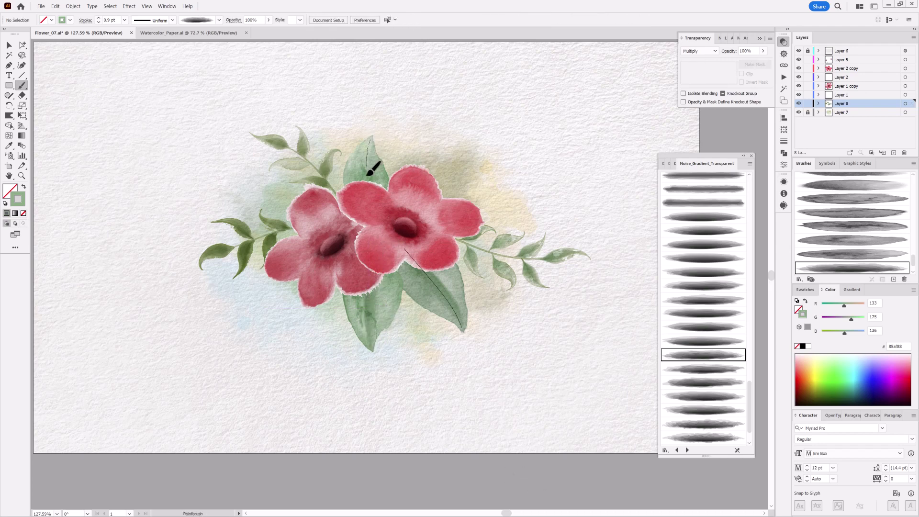
key(ctrl+z)
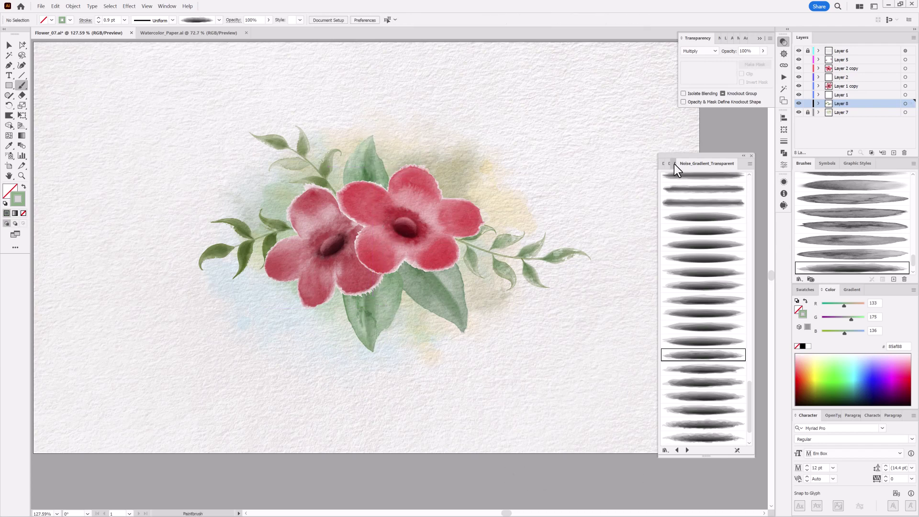
Open the Dagubi short strokes brush library and select a short-stroke brush
click(673, 164)
click(672, 164)
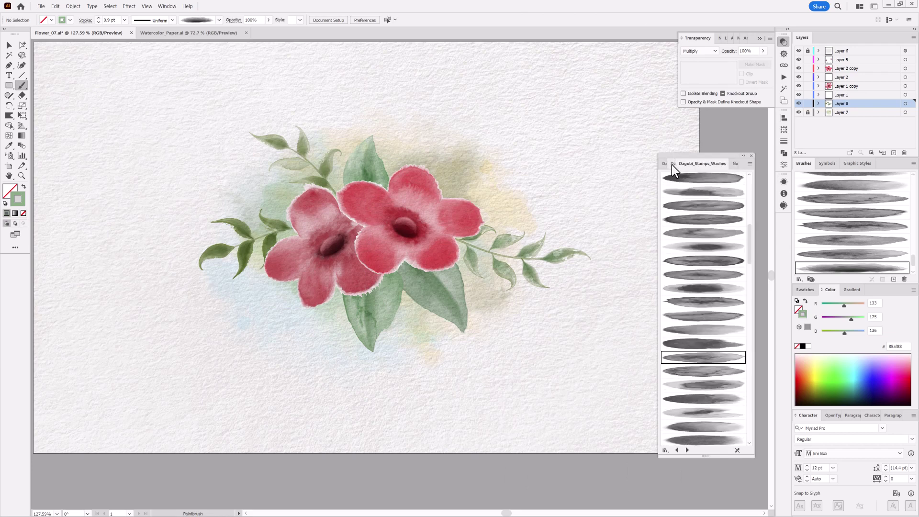
click(672, 164)
drag(747, 236, 719, 332)
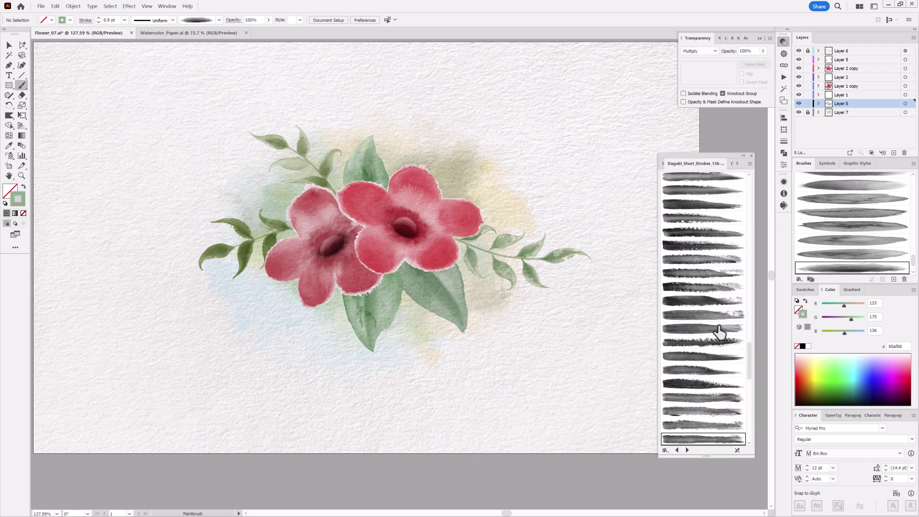
scroll(719, 332, down, 3)
click(701, 274)
click(98, 18)
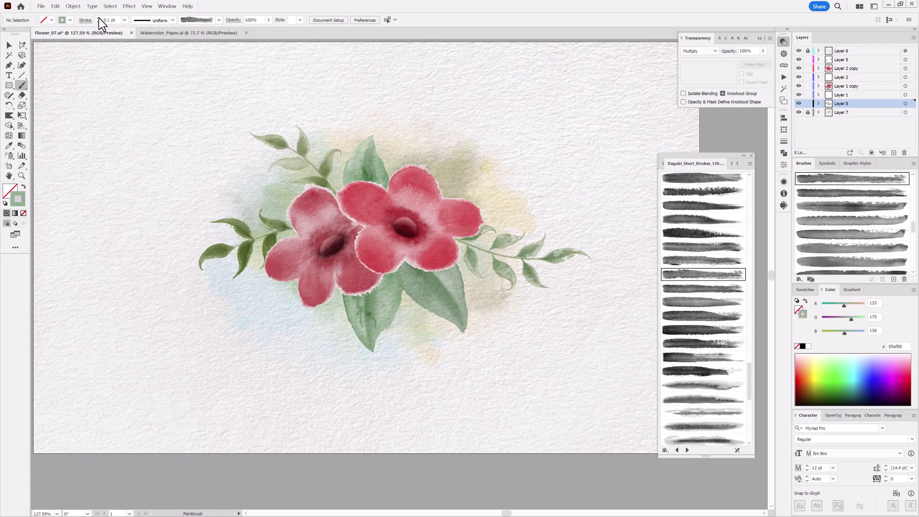
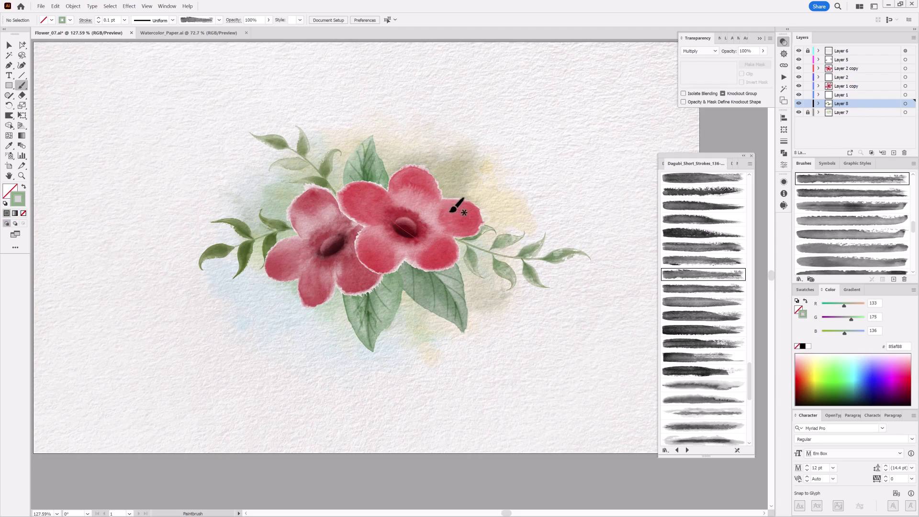
Paint two vein strokes along the top leaf with the Dagubi short-stroke brush
scroll(422, 191, up, 1)
scroll(422, 190, up, 5)
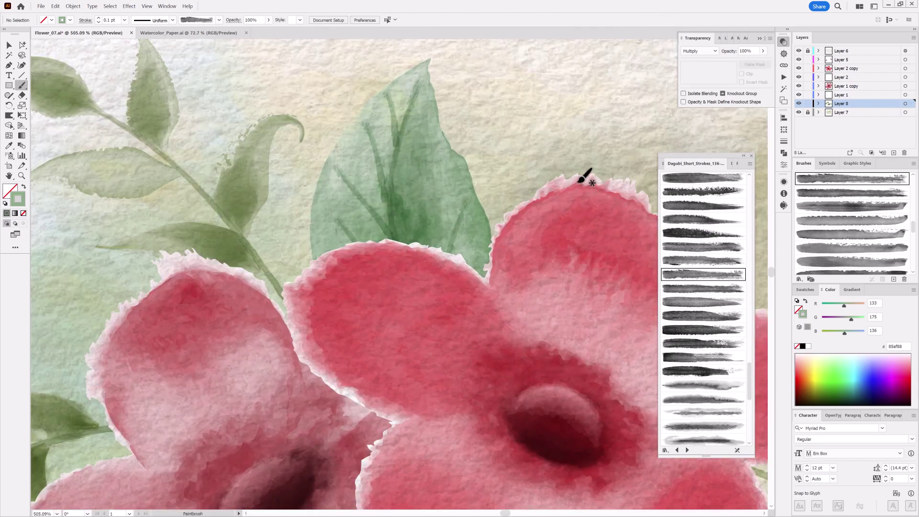
drag(384, 89, 396, 147)
drag(333, 162, 401, 261)
With a different short-stroke brush, paint two veins on the lower leaf and one on the middle leaf
click(702, 260)
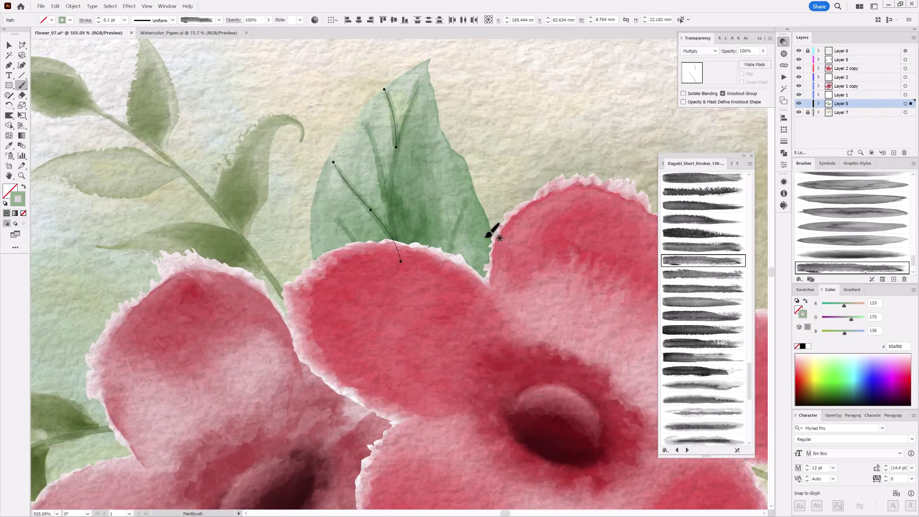
scroll(463, 289, down, 5)
scroll(486, 304, up, 4)
drag(404, 195, 440, 352)
drag(457, 249, 541, 330)
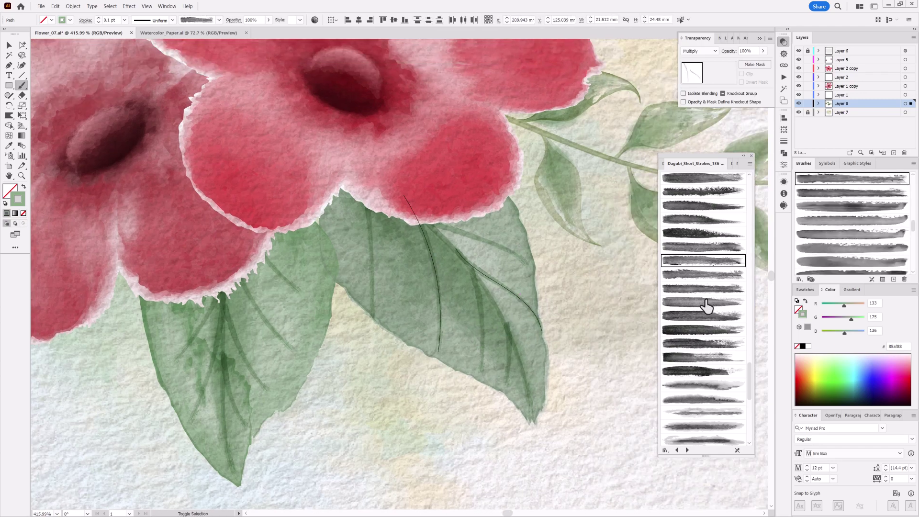
drag(358, 144, 373, 321)
Pick another short-stroke brush and zoom out to view the whole composition
click(702, 218)
scroll(529, 402, down, 4)
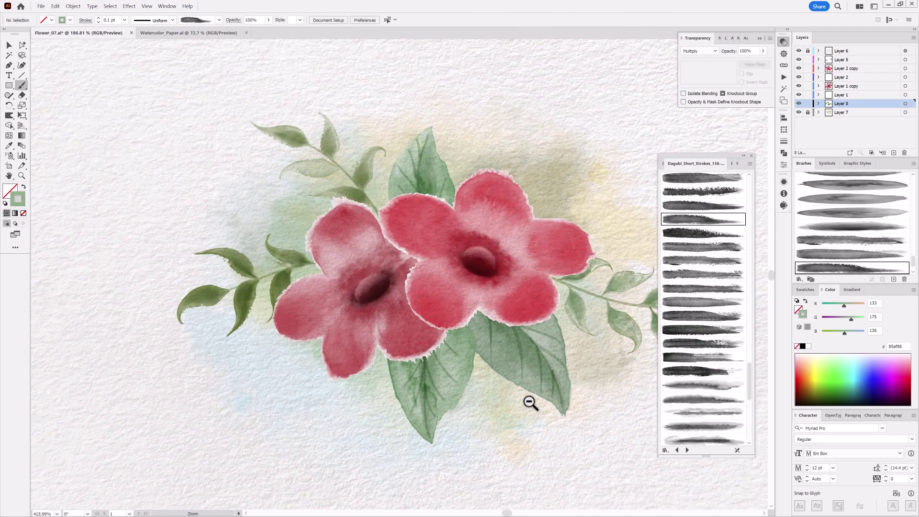
scroll(517, 242, up, 2)
scroll(470, 136, up, 2)
scroll(500, 227, down, 4)
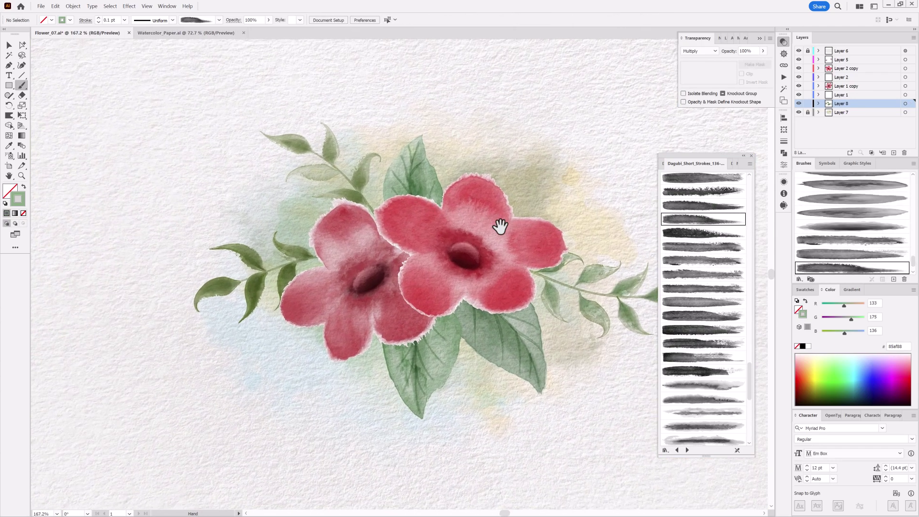
scroll(500, 227, right, 2)
scroll(515, 230, right, 2)
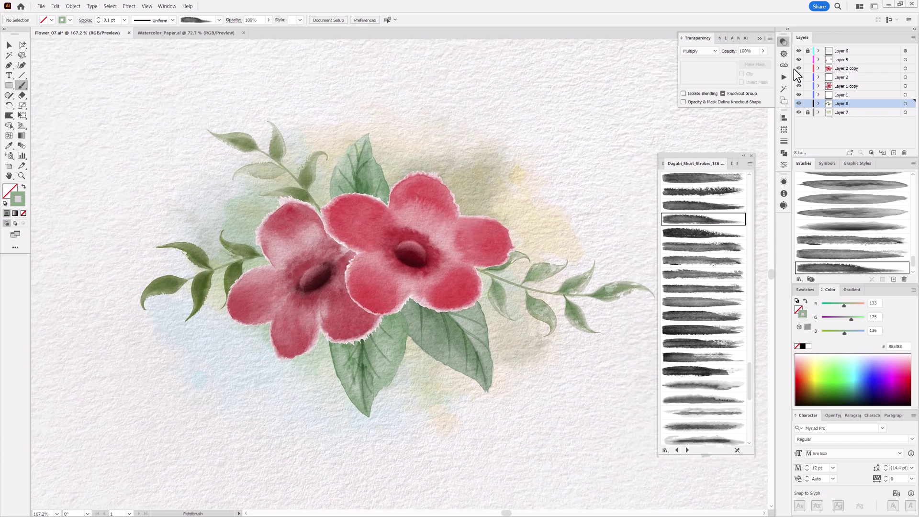
On Layer 5, choose a soft Noise_Gradient_Transparent brush with pale pink paint in Screen blend
click(808, 60)
click(737, 163)
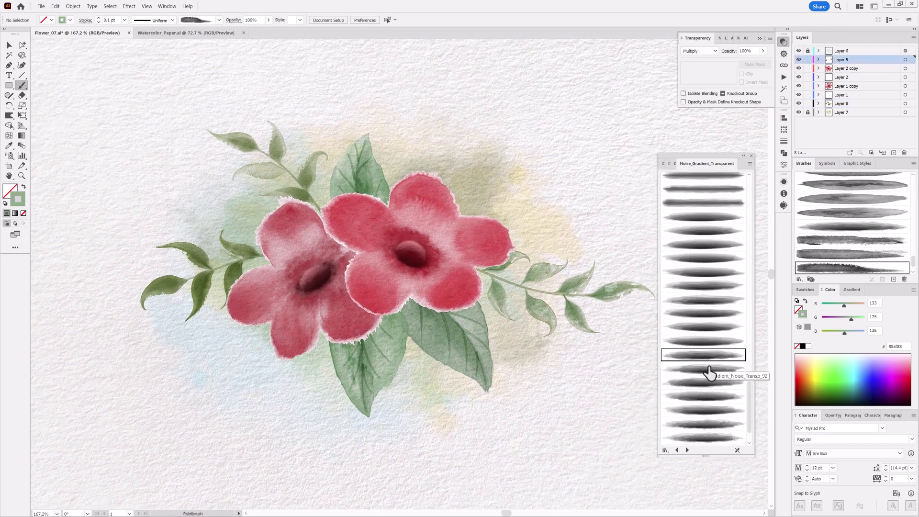
click(709, 370)
click(801, 374)
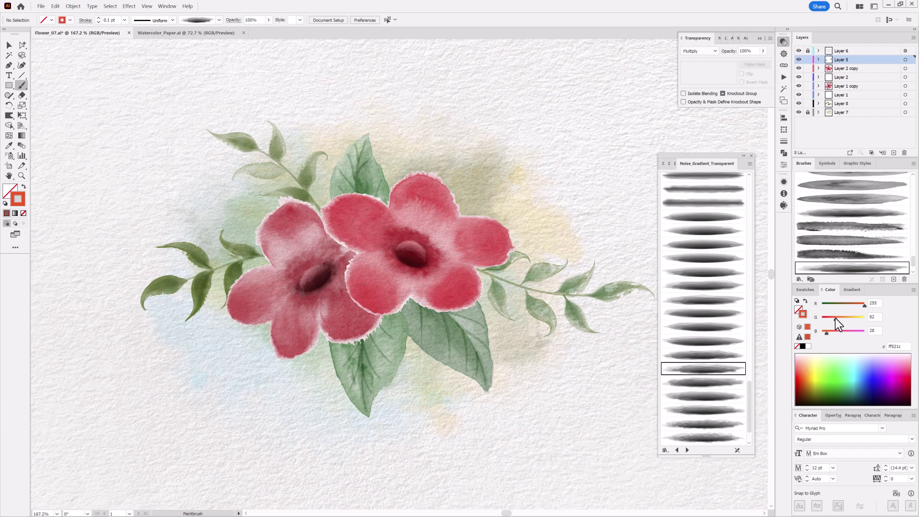
drag(864, 303, 861, 306)
click(699, 51)
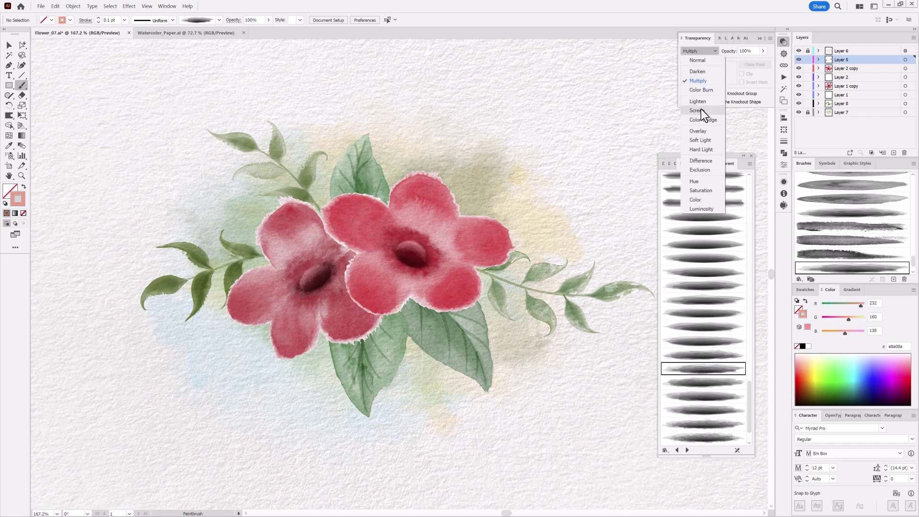
click(699, 109)
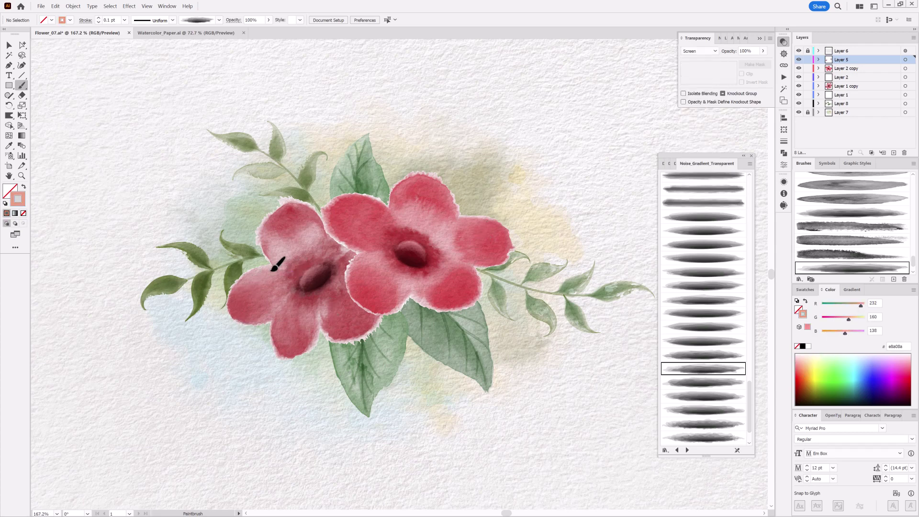
Paint a pale pink 0.5 pt highlight stroke on the left flower's petals
mouse_move(225, 316)
mouse_down()
mouse_move(258, 270)
mouse_move(251, 280)
mouse_up()
click(98, 22)
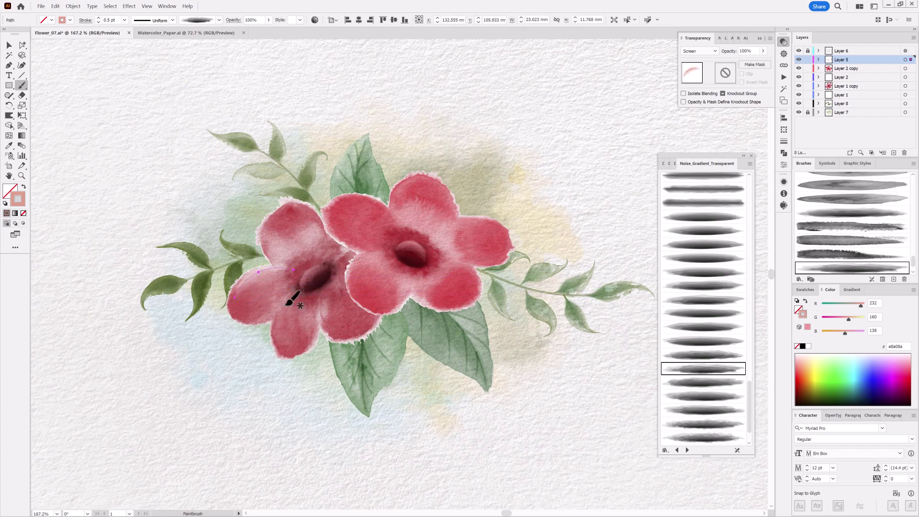
key(ctrl+shift+a)
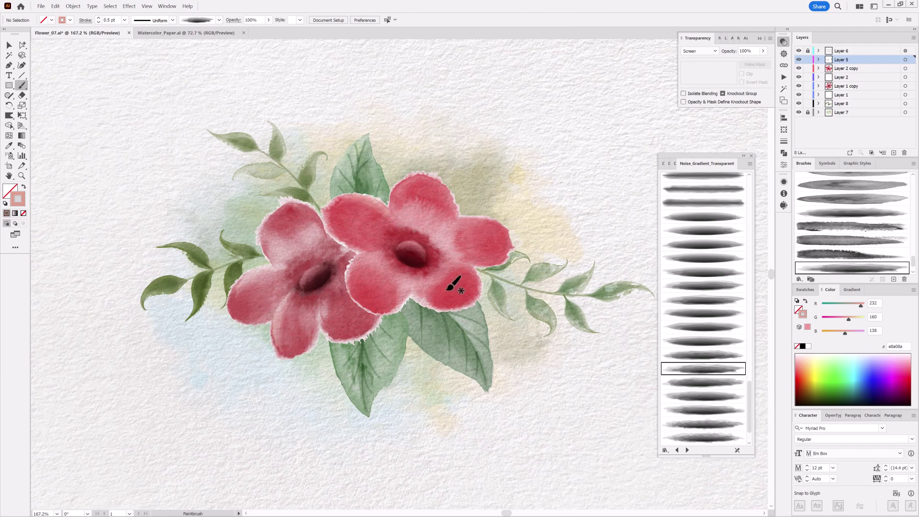
Select several petal strokes in turn to check their blending, then deselect
ctrl+alt+click(481, 232)
ctrl+alt+click(578, 415)
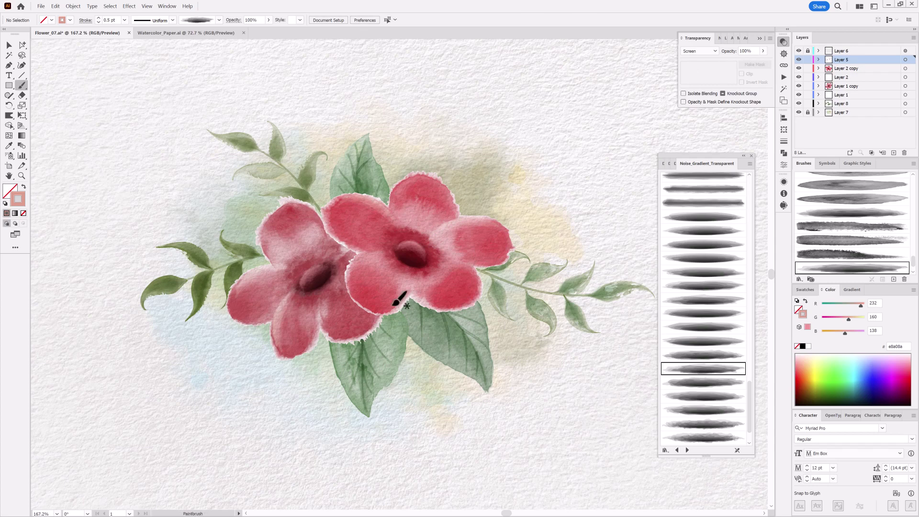
ctrl+alt+click(383, 260)
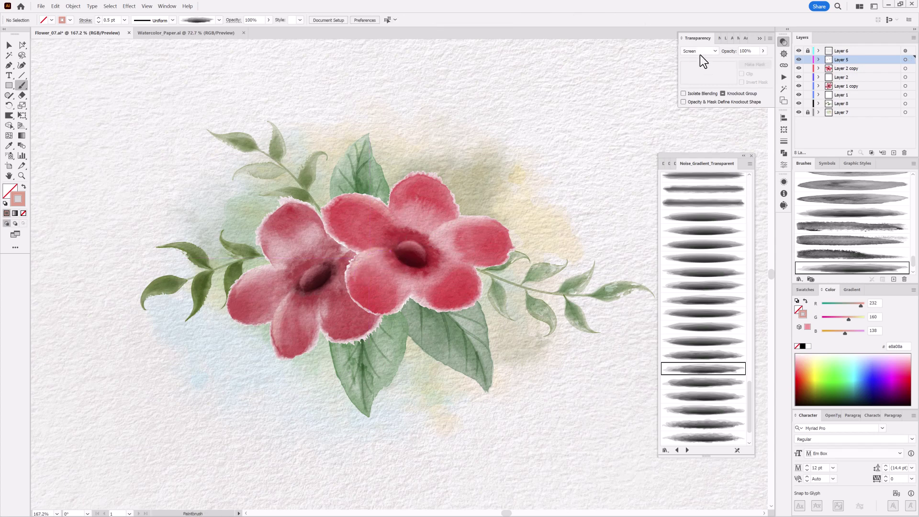
key(ctrl+shift+a)
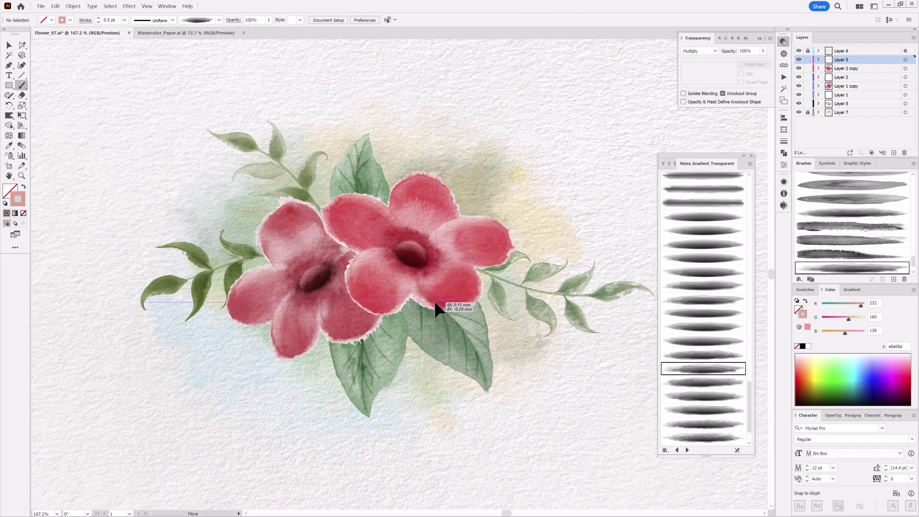
ctrl+alt+click(440, 304)
key(ctrl+shift+a)
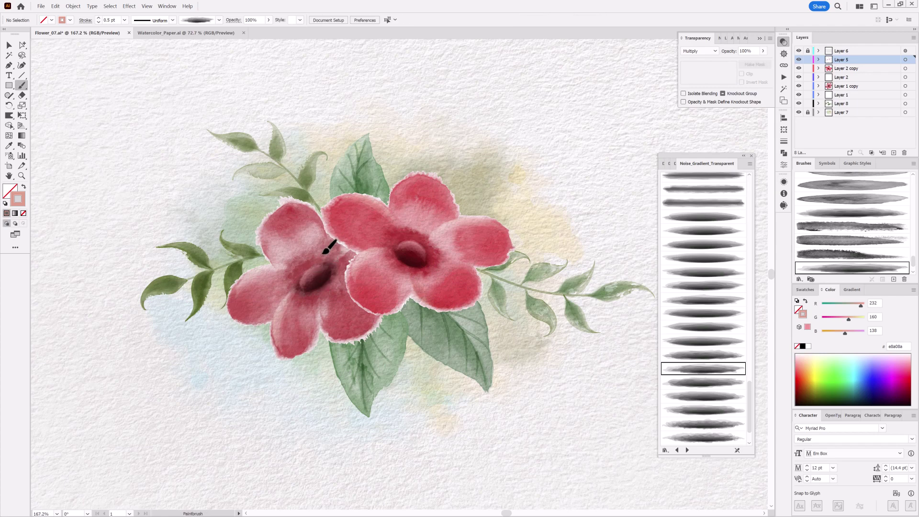
Select the left flower's brush stroke and load the VariousFree Brushes library
ctrl+alt+click(316, 275)
click(799, 279)
click(728, 512)
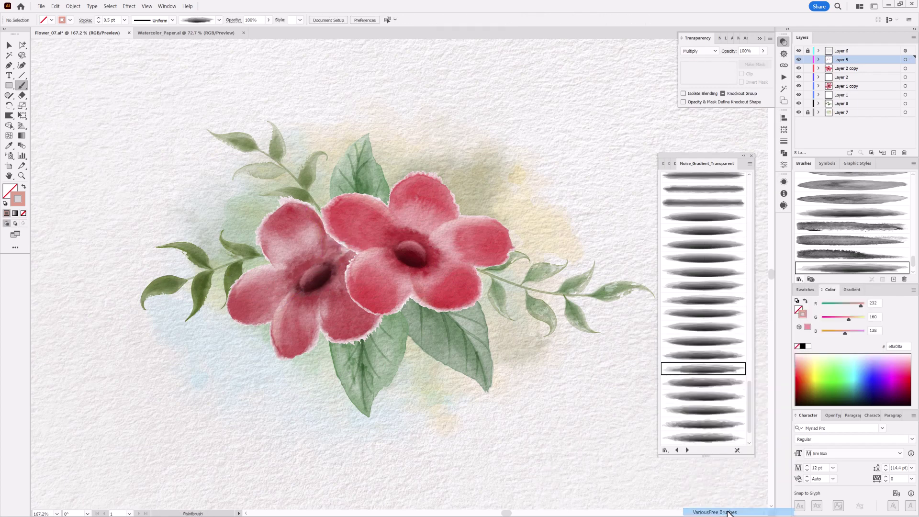
On Layer 1 copy, paint an orange-red stroke on the left flower's upper petal with a VariousFree brush
scroll(749, 269, down, 5)
click(693, 314)
click(874, 87)
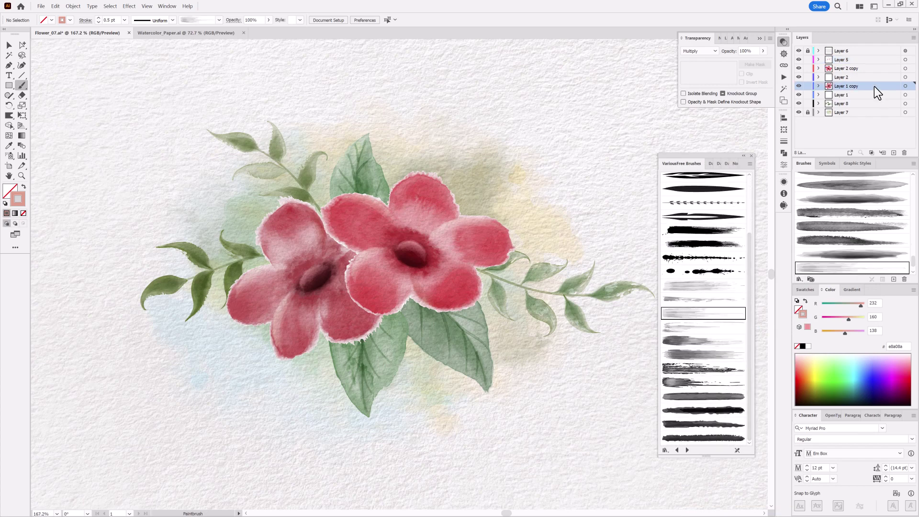
click(802, 380)
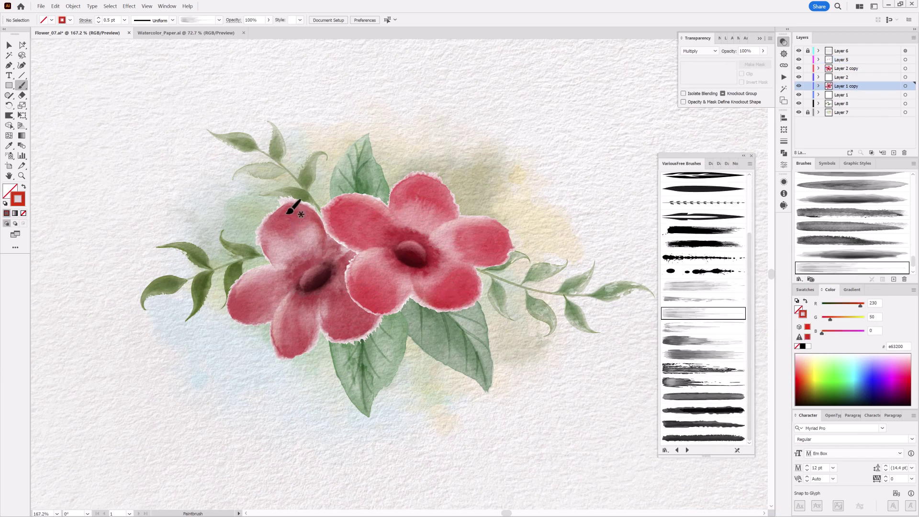
drag(287, 214, 304, 262)
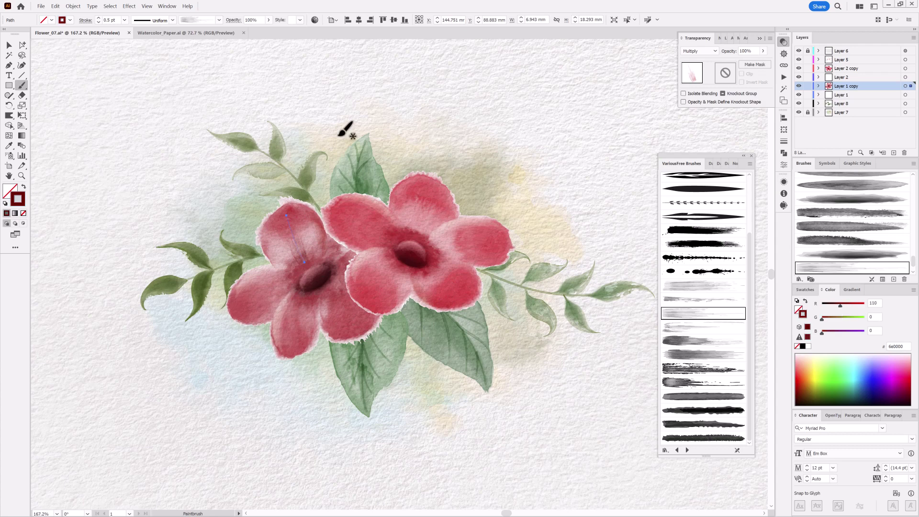
Give the stroke a tapered width profile at 1 pt weight
click(172, 20)
drag(170, 38, 168, 72)
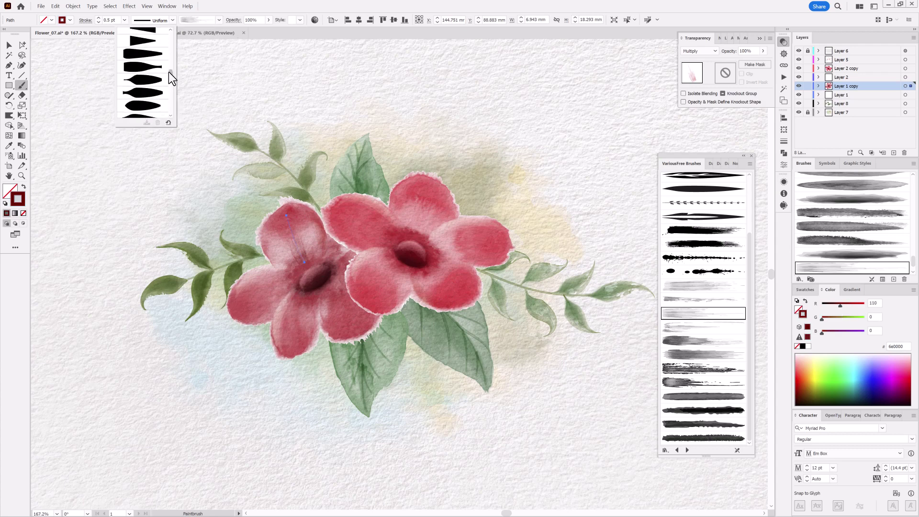
click(148, 48)
click(98, 18)
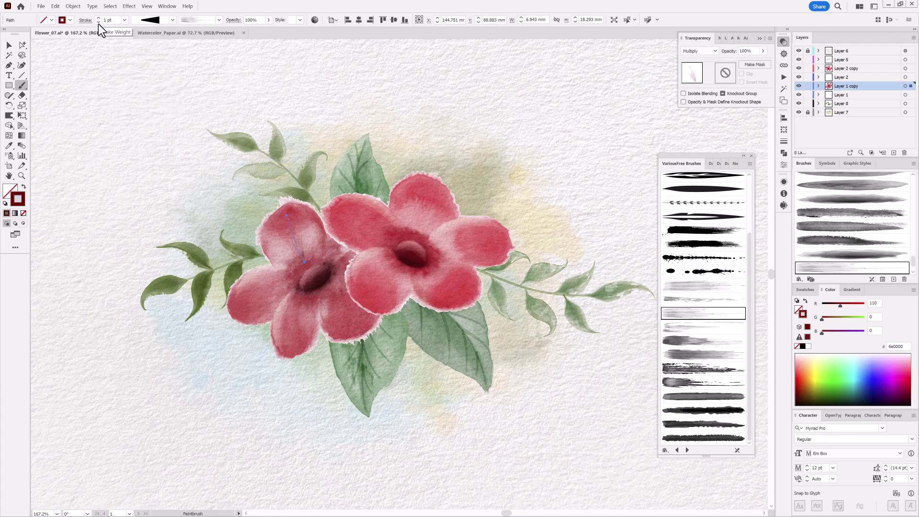
key(ctrl+shift+a)
Paint a bulging-profile vein from the left flower's centre upward, then activate Layer 2 copy
click(173, 20)
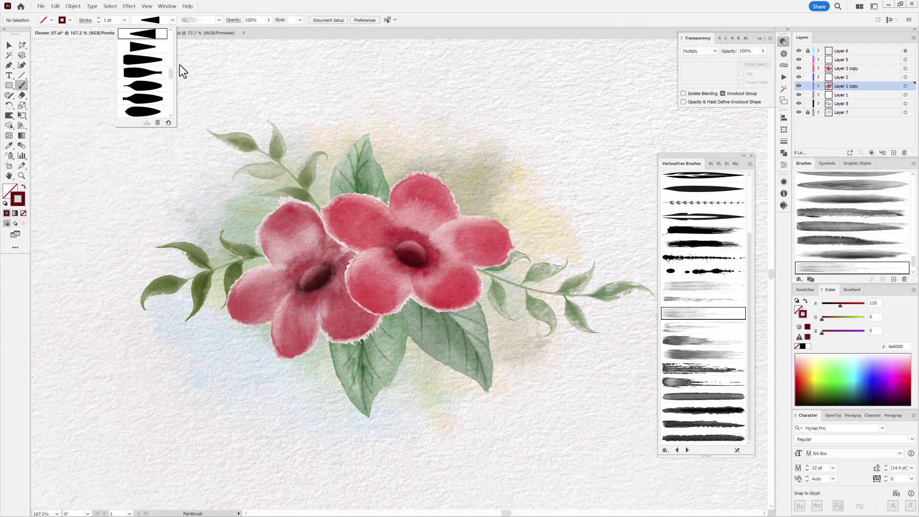
drag(170, 74, 165, 68)
click(143, 82)
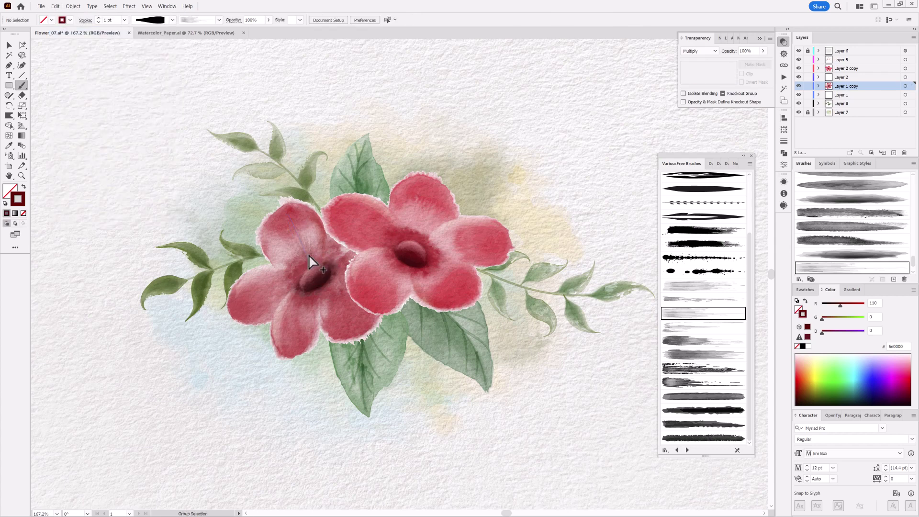
drag(315, 255, 290, 211)
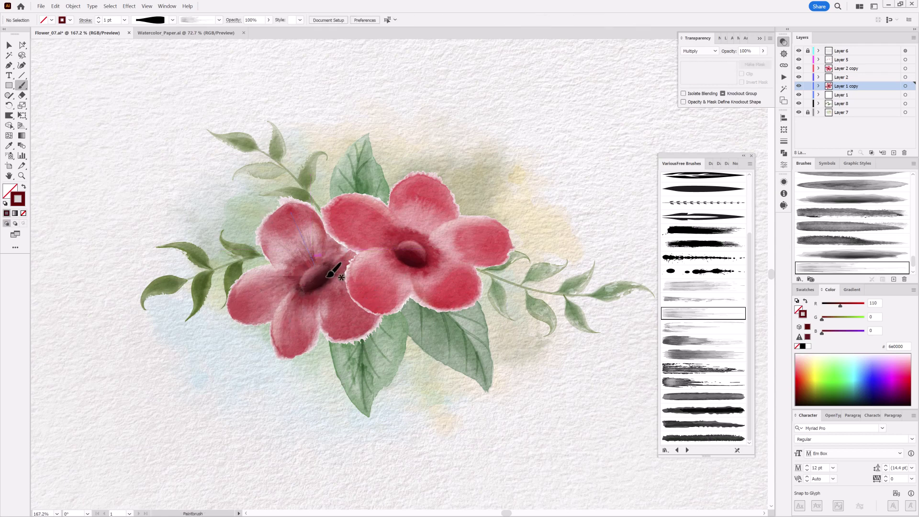
click(871, 68)
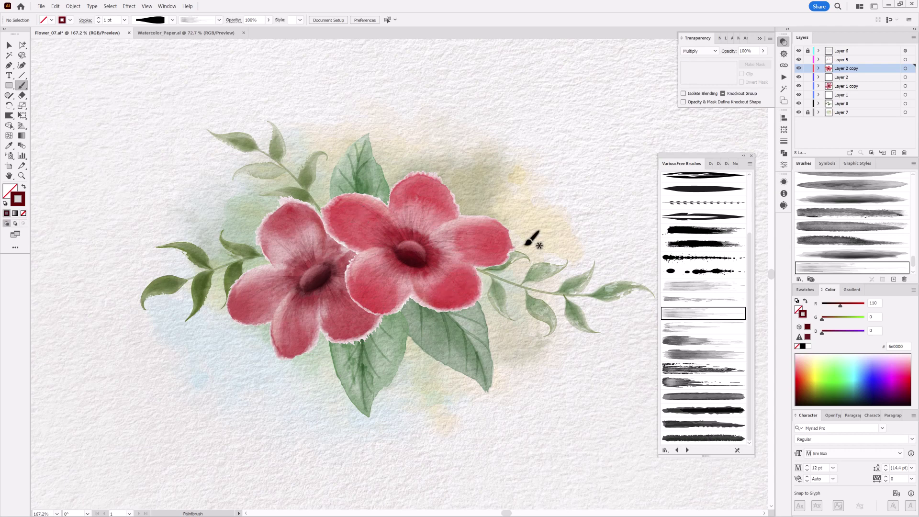
Paint a yellow wash over the right flower's centre with a Dagubi_Stamps_Washes brush
click(727, 163)
drag(749, 237, 749, 415)
click(706, 222)
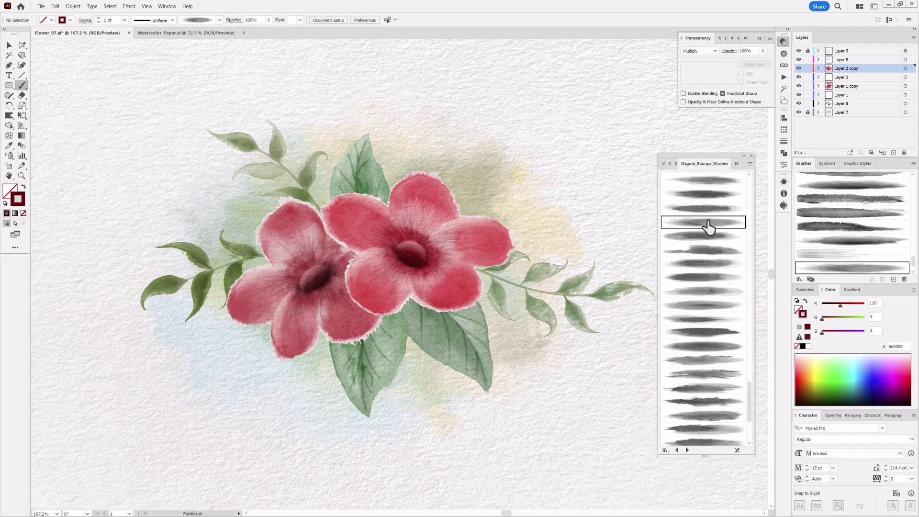
click(812, 378)
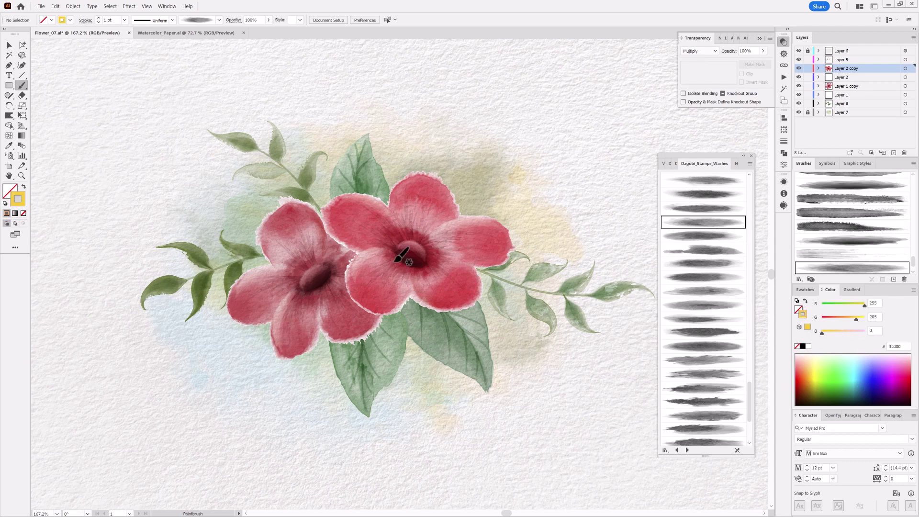
mouse_move(465, 279)
mouse_down()
mouse_move(441, 246)
mouse_move(455, 258)
mouse_up()
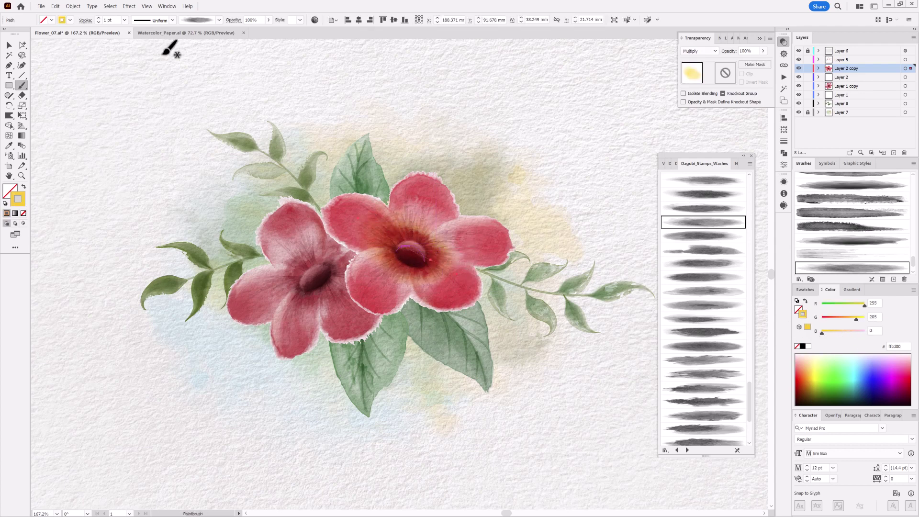
Shrink the yellow wash stroke slightly with Free Transform
click(693, 377)
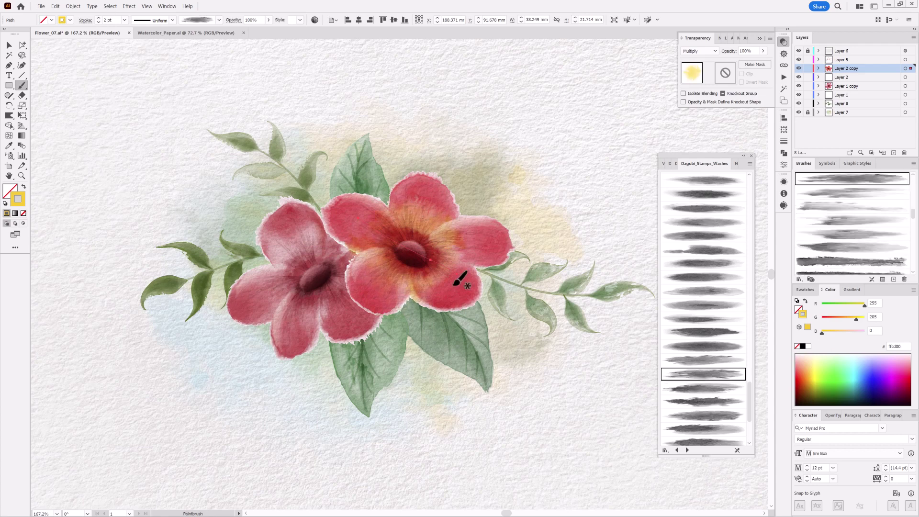
key(e)
drag(455, 221, 448, 223)
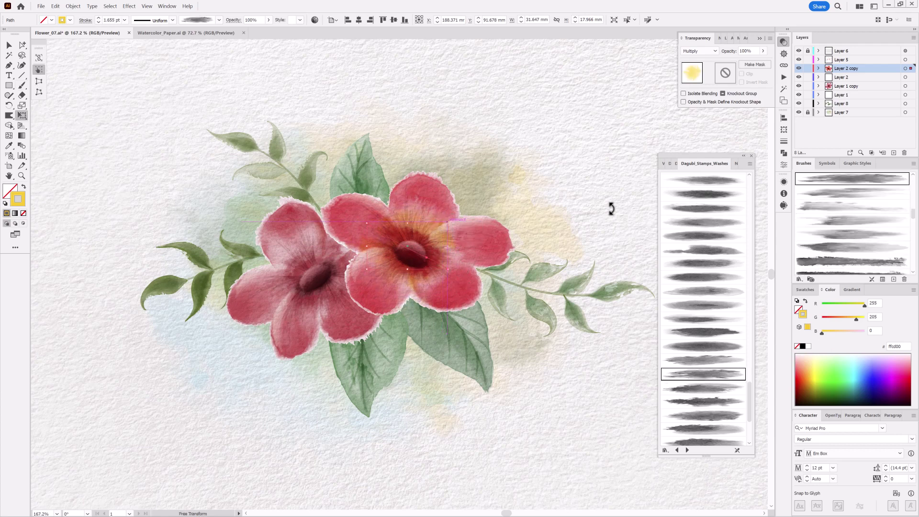
key(ctrl+shift+a)
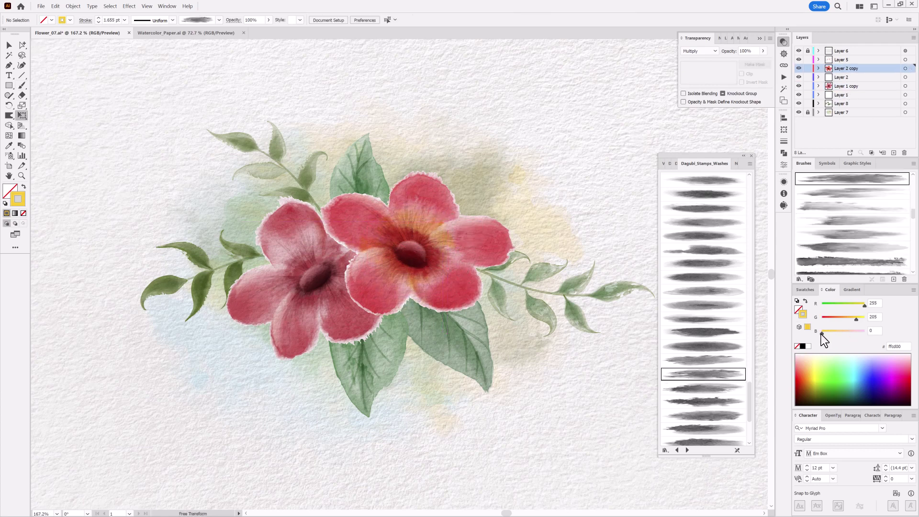
On Layer 1 copy, paint dark wash strokes into the left flower's centre at 0.75 pt
click(827, 86)
key(b)
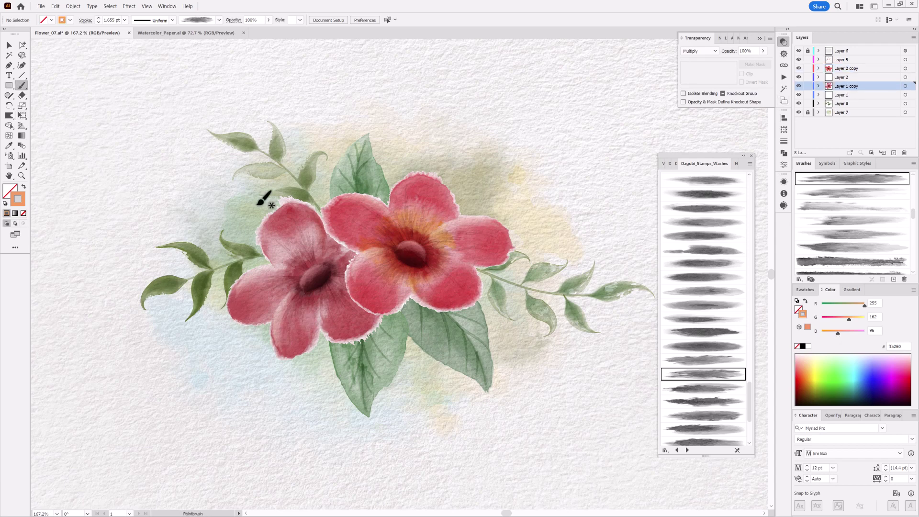
drag(310, 269, 328, 278)
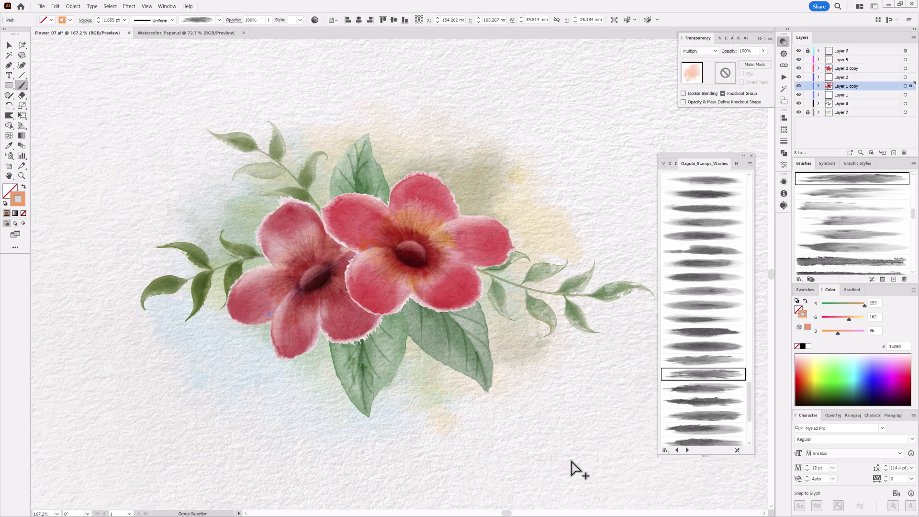
scroll(708, 282, down, 3)
click(737, 412)
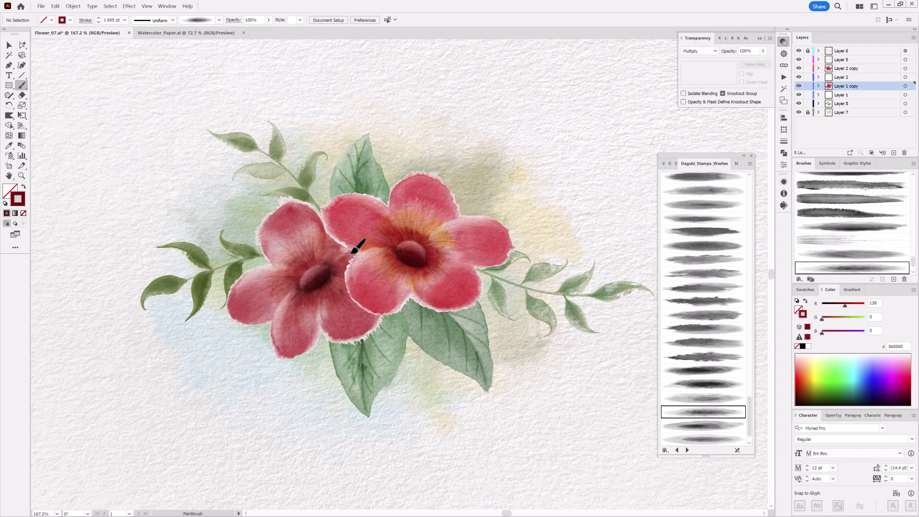
drag(354, 249, 275, 303)
click(99, 22)
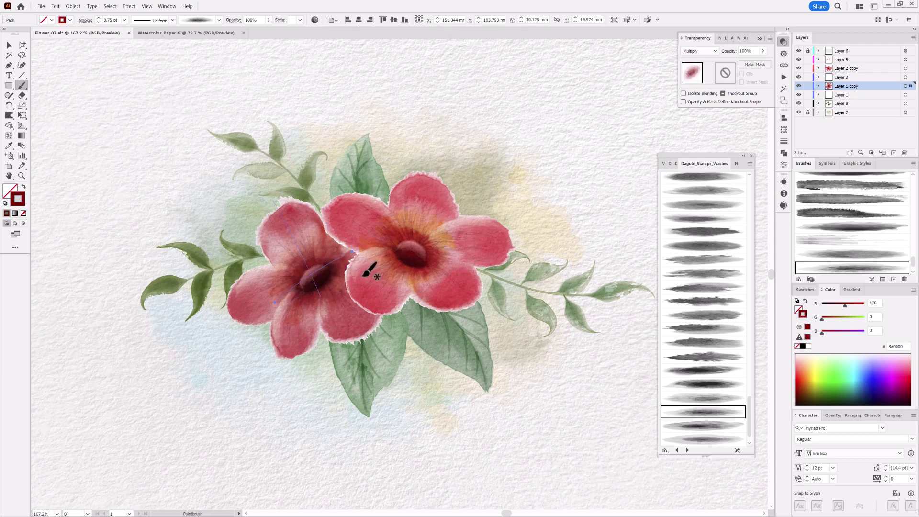
key(ctrl+shift+a)
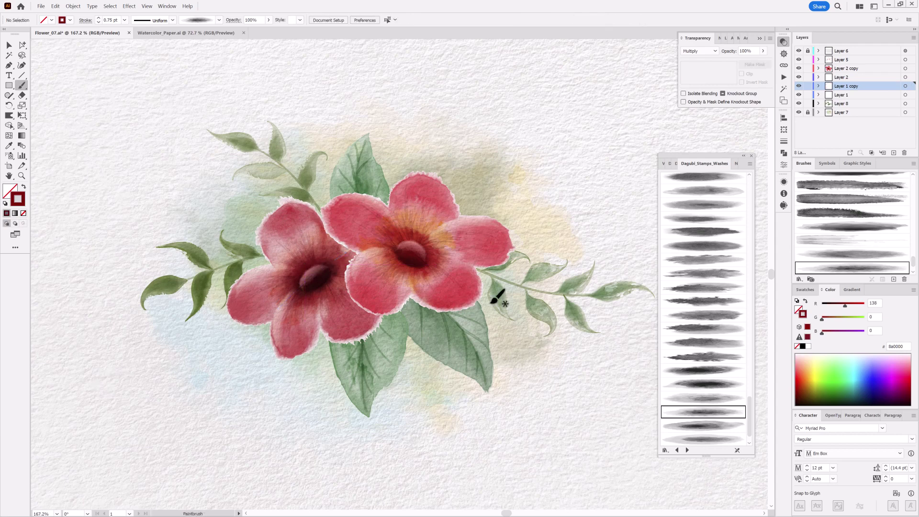
On Layer 2 copy, darken the right flower's centre with a wash stroke
click(856, 68)
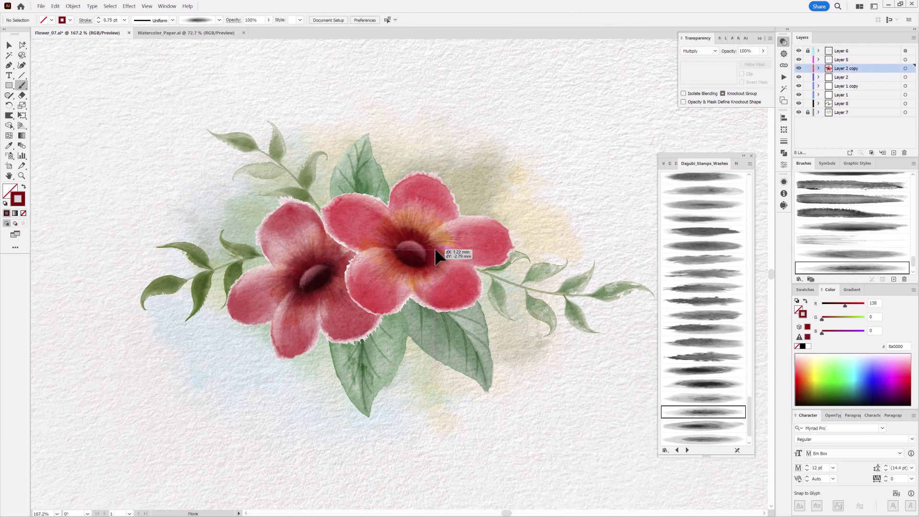
drag(389, 256, 454, 250)
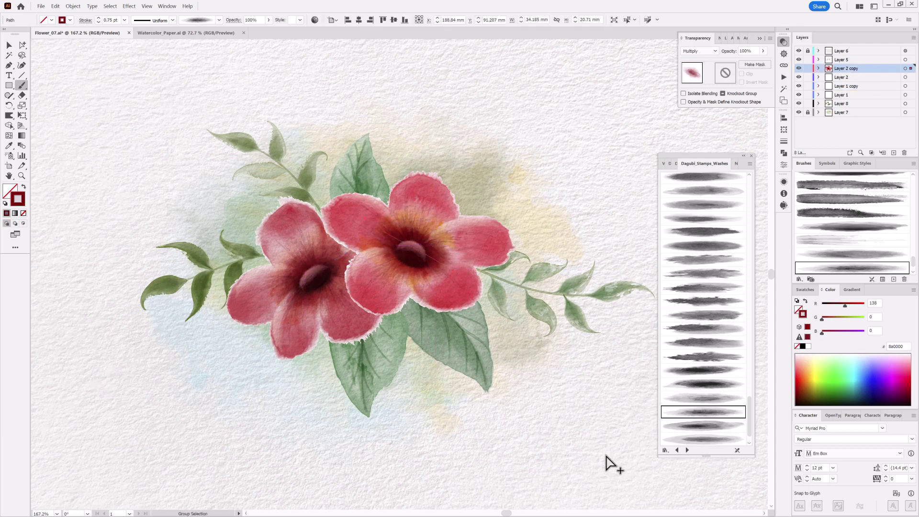
key(ctrl+shift+a)
scroll(750, 386, down, 5)
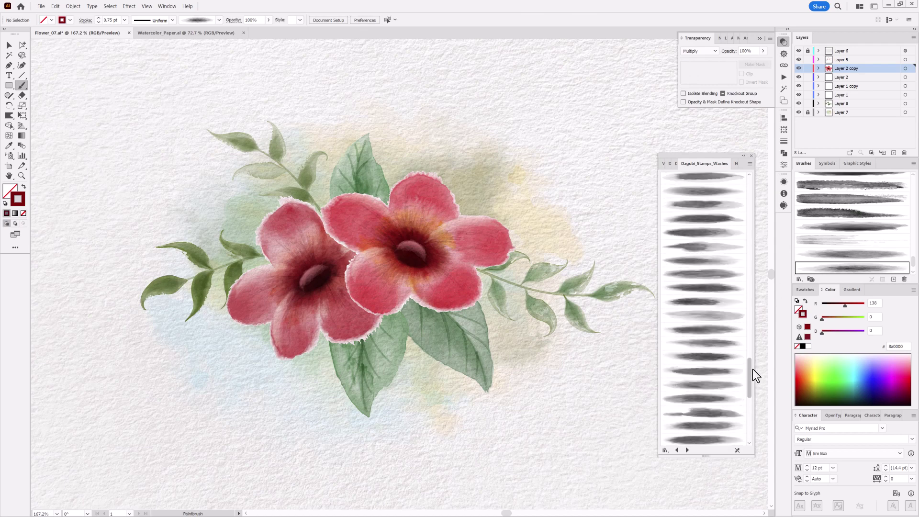
Paint a pale streak on the right flower with a soft Noise_Gradient_Transparency brush and tapered profile
click(736, 164)
scroll(753, 349, up, 5)
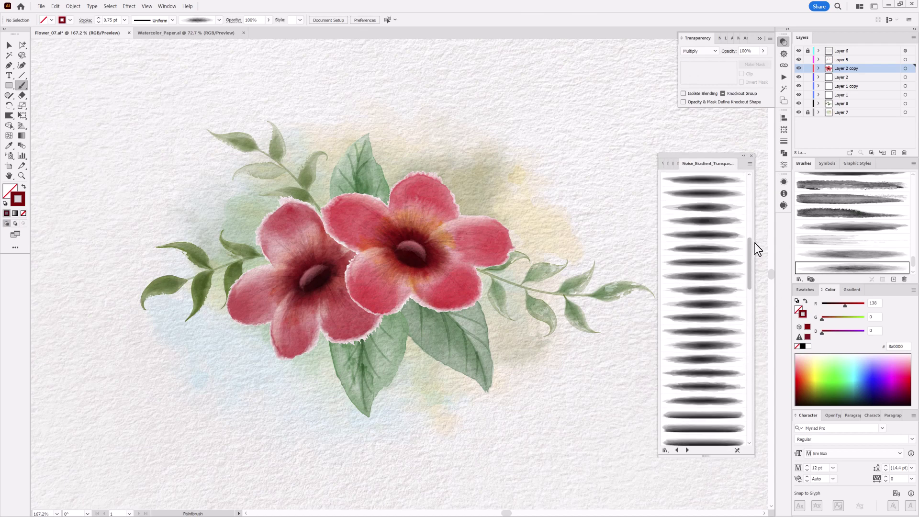
click(703, 249)
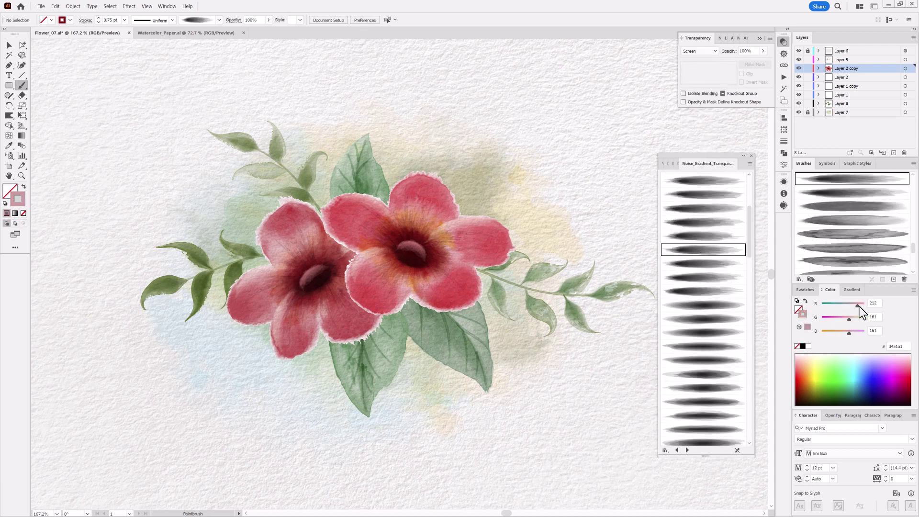
drag(429, 236, 418, 212)
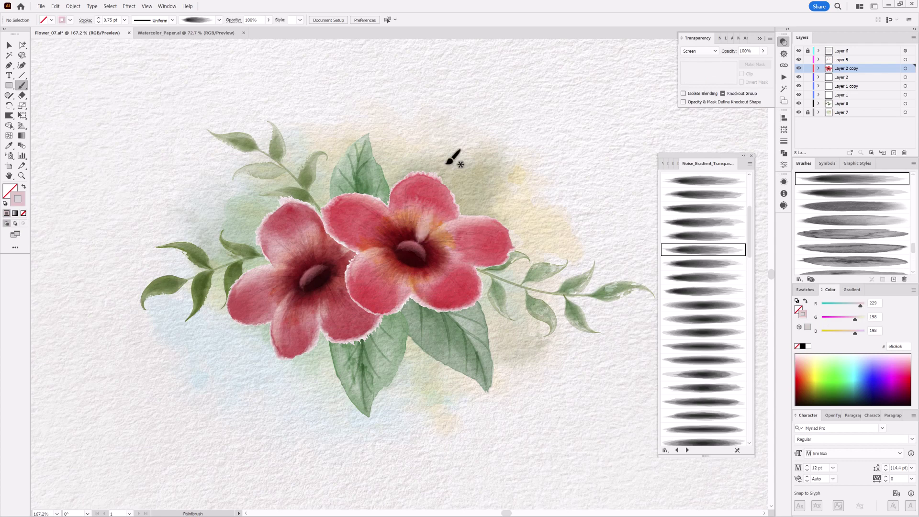
click(173, 20)
drag(169, 36, 173, 71)
click(143, 52)
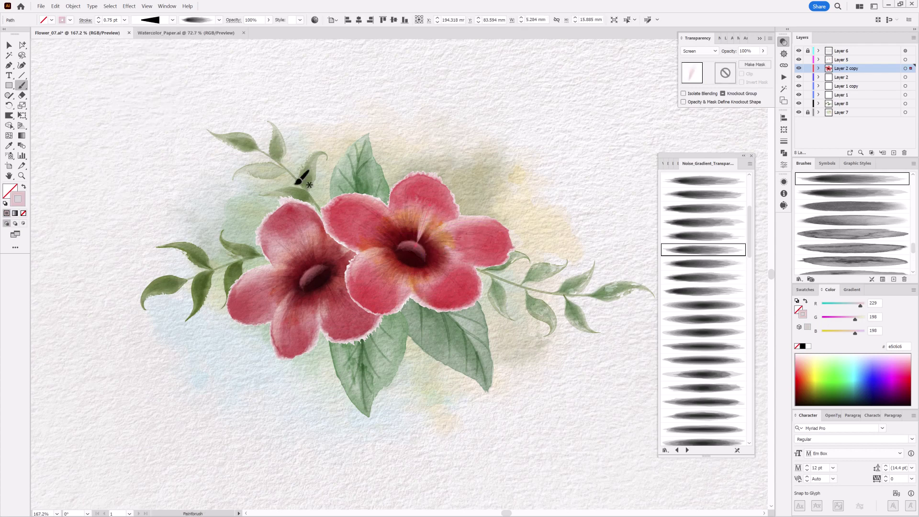
Deepen the pink and paint seven streaks radiating from the right flower's centre across its petals
scroll(461, 256, up, 3)
scroll(462, 257, up, 2)
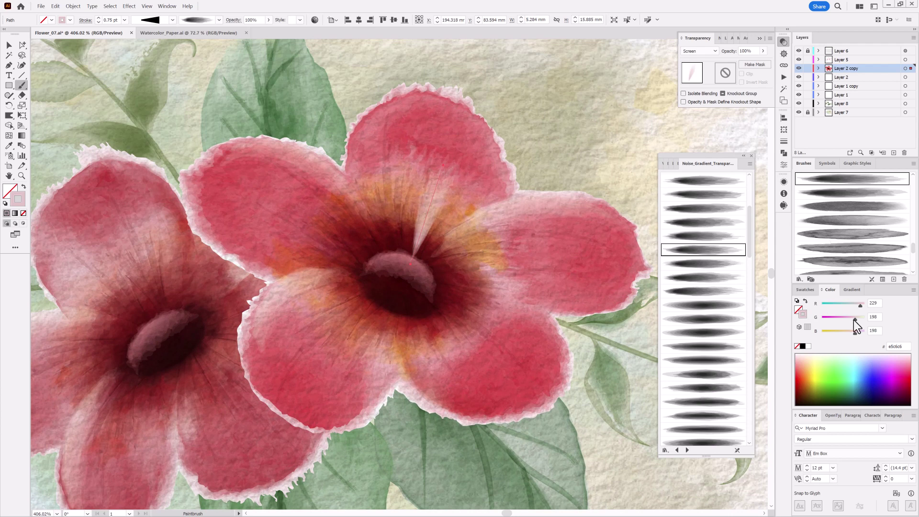
drag(855, 320, 837, 320)
drag(401, 255, 514, 233)
drag(431, 270, 485, 285)
mouse_move(433, 284)
mouse_down()
mouse_move(500, 335)
mouse_move(455, 347)
mouse_up()
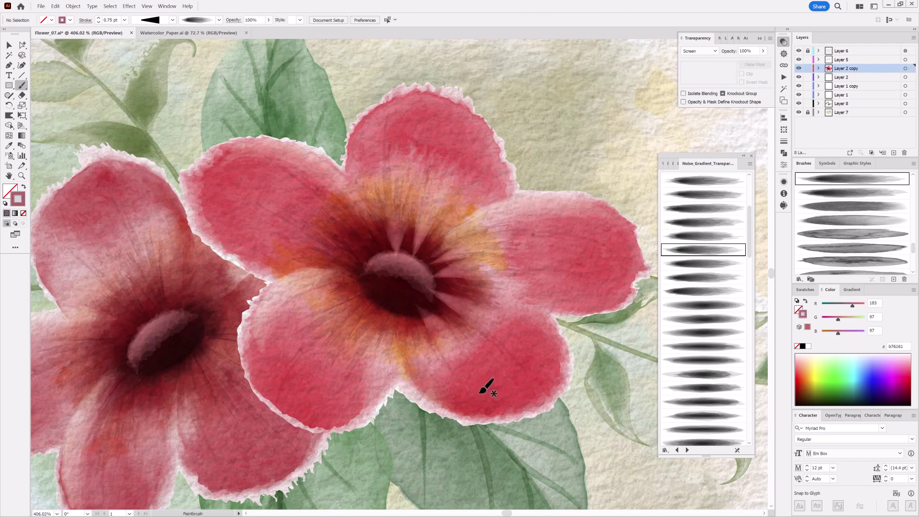
drag(400, 311, 363, 350)
drag(371, 301, 306, 340)
mouse_move(371, 270)
mouse_down()
mouse_move(306, 297)
mouse_move(323, 220)
mouse_up()
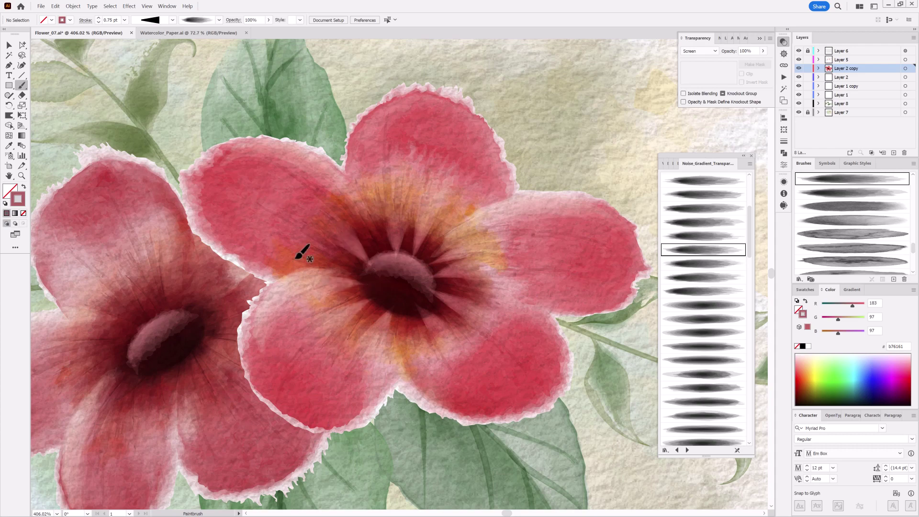
drag(393, 196, 397, 249)
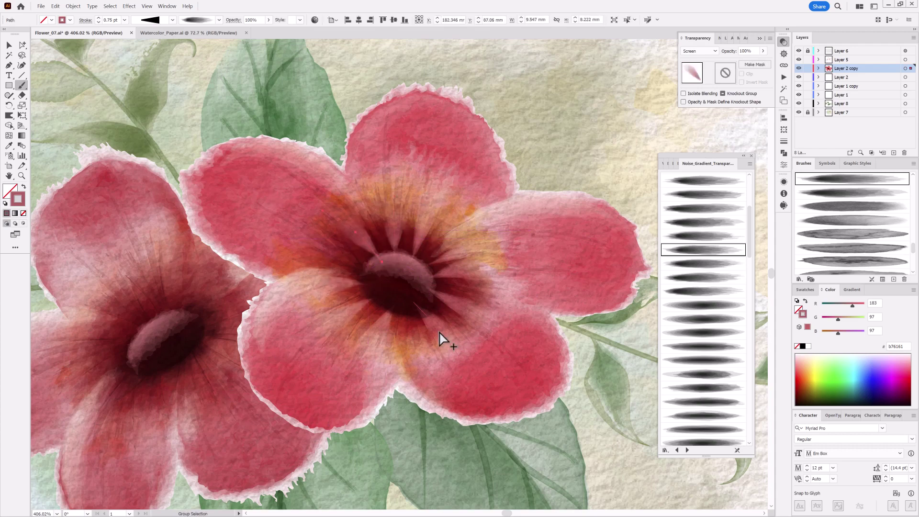
Deselect, fit the artboard in view, and bring up the Dagubi brush libraries list
key(ctrl+shift+a)
key(ctrl+0)
scroll(416, 317, up, 1)
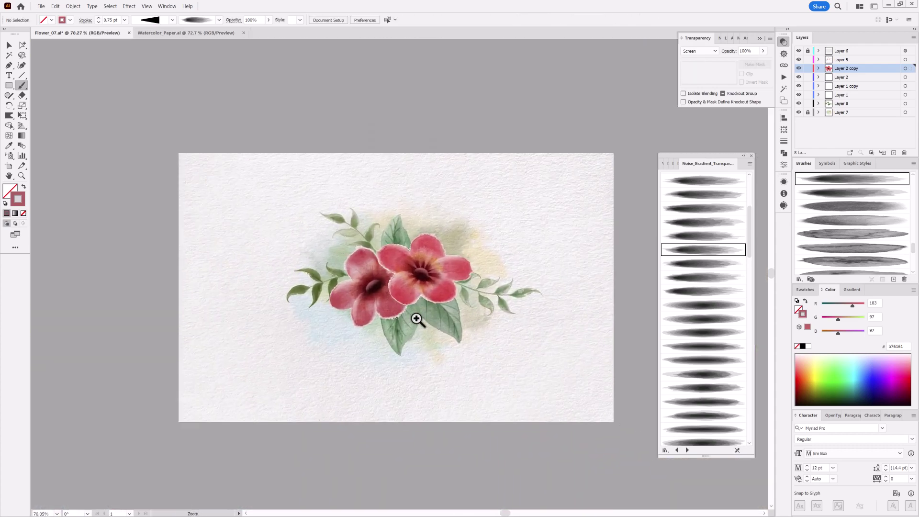
scroll(455, 283, up, 2)
scroll(455, 283, up, 1)
click(798, 279)
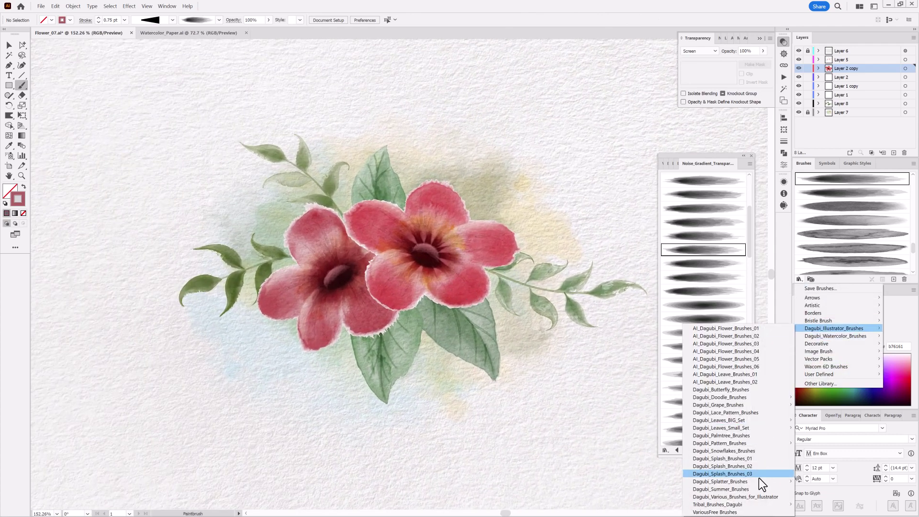
Load the Dagubi watercolour splatter brushes, add an active Layer 9, and lock Layers 5–8
click(759, 479)
scroll(750, 355, down, 10)
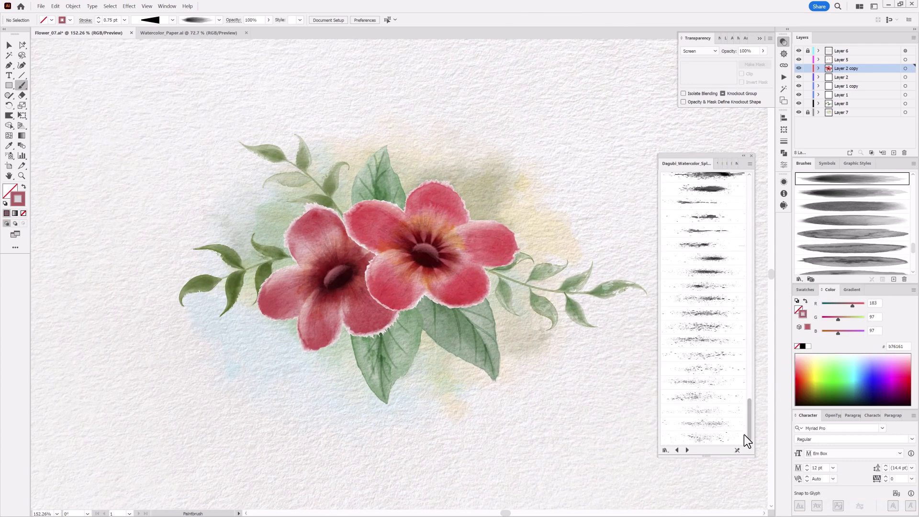
drag(670, 155, 544, 174)
click(846, 59)
click(894, 152)
drag(807, 70, 807, 120)
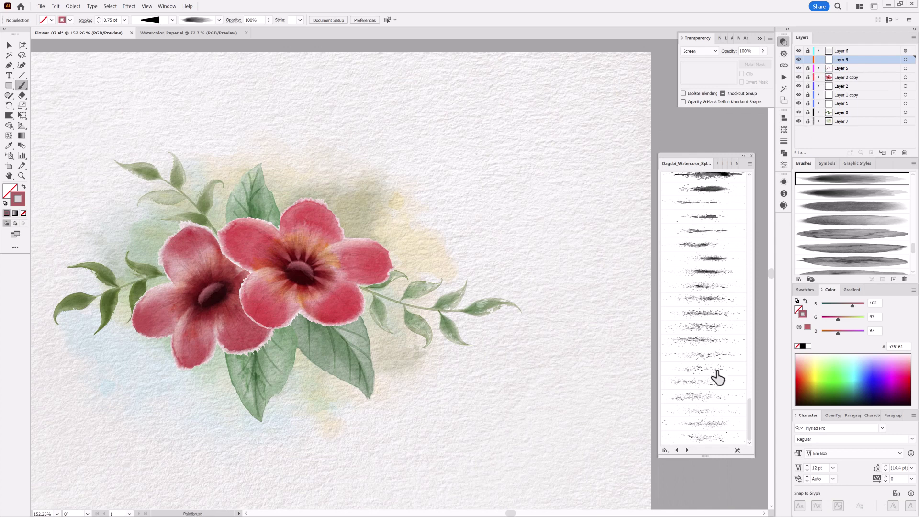
Paint a golden-orange Normal-blend splatter right of the flowers and expand its appearance into dots
click(718, 355)
drag(815, 379, 813, 356)
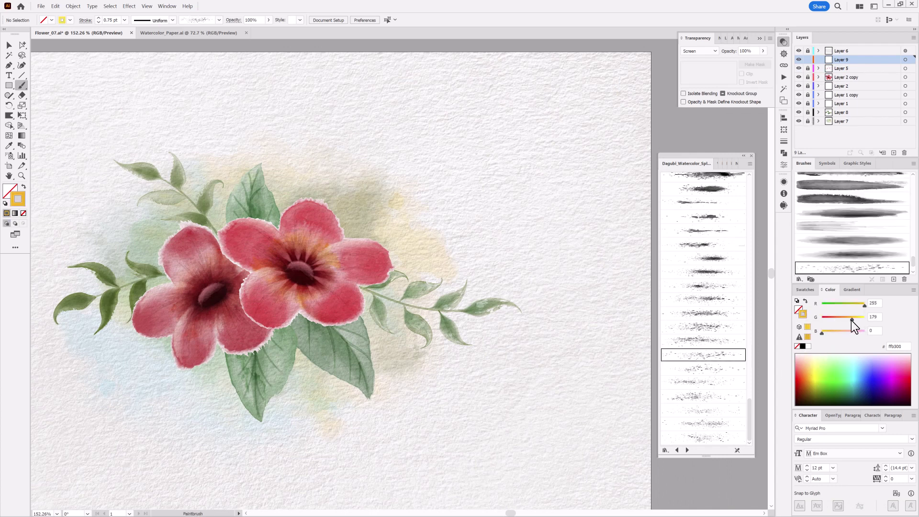
click(699, 51)
drag(520, 101, 528, 268)
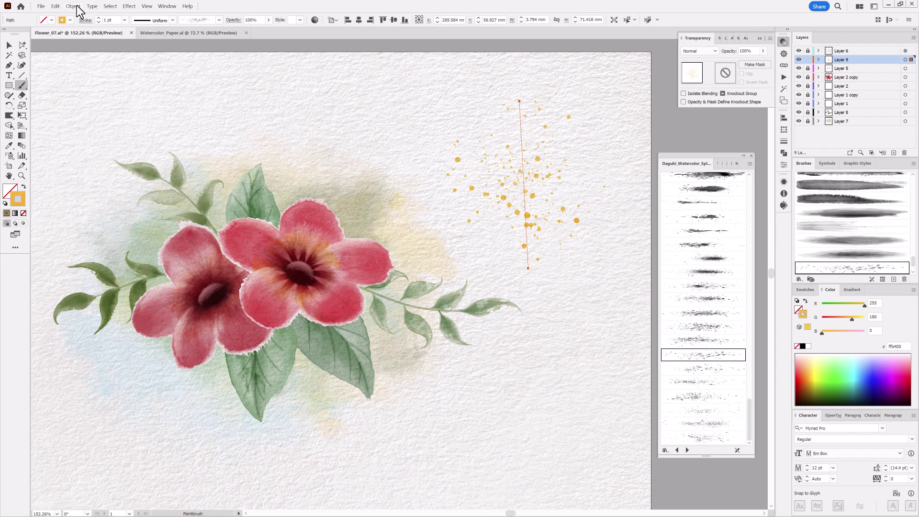
click(73, 6)
click(93, 91)
Zoom in, select a small cluster of splatter dots, then copy and paste it
click(530, 184)
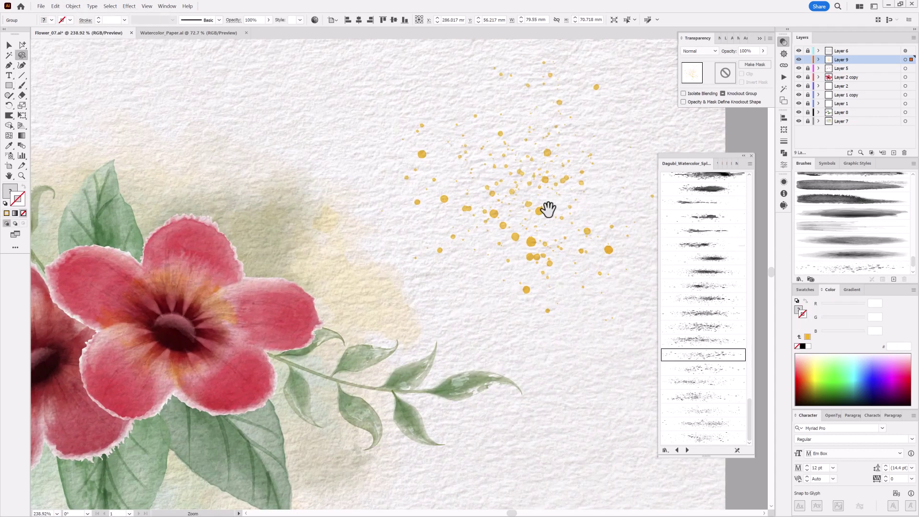
drag(509, 138, 547, 170)
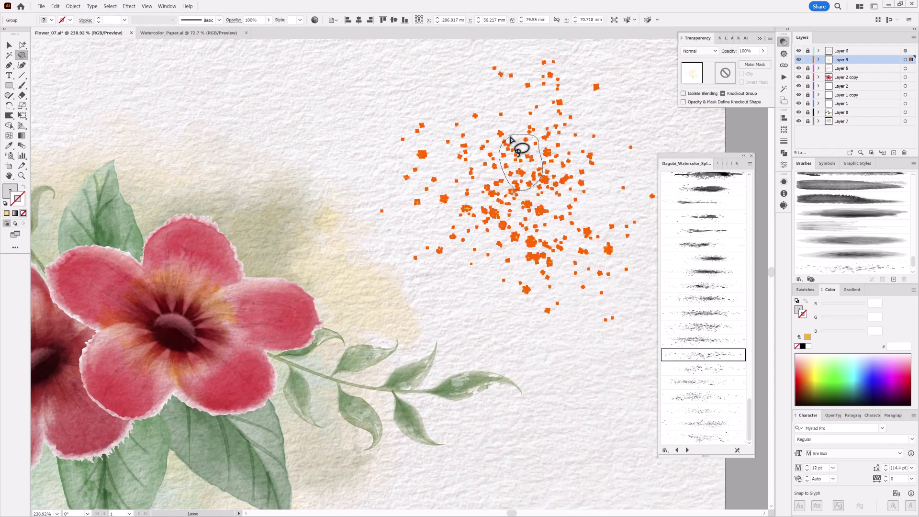
click(55, 6)
click(62, 41)
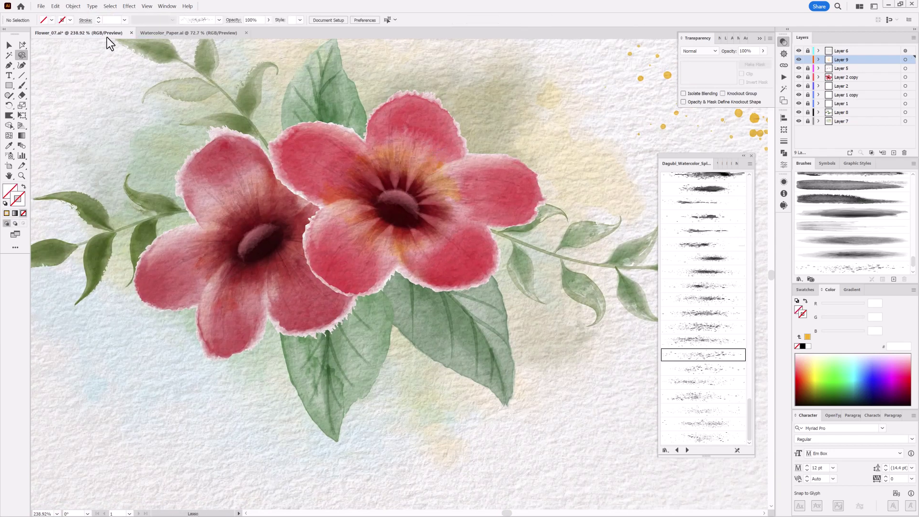
click(55, 6)
click(68, 45)
Move the gold splatter into the right flower's centre using Free Transform
key(e)
click(146, 6)
click(162, 214)
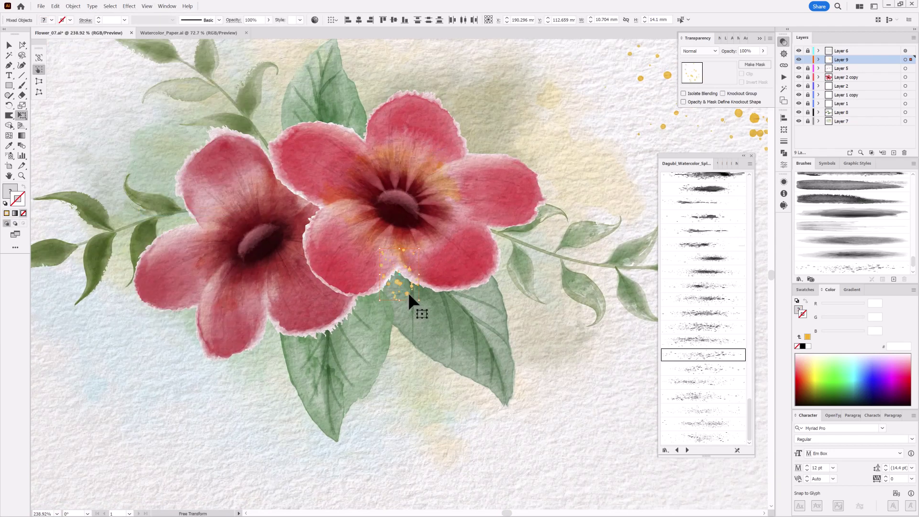
drag(410, 300, 422, 231)
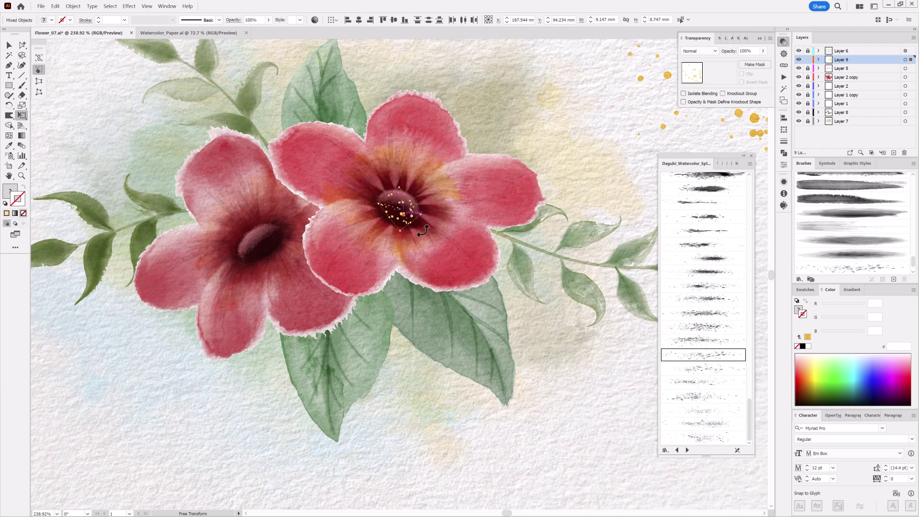
drag(398, 210, 397, 206)
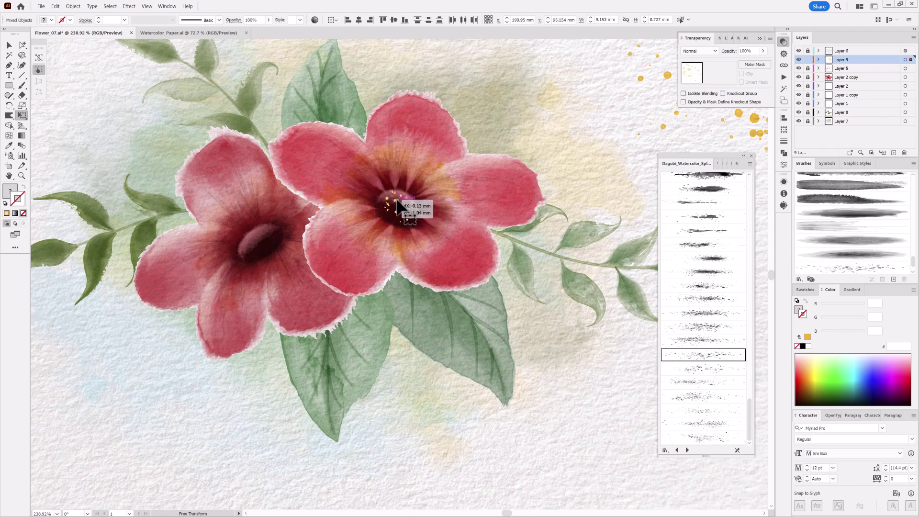
Lasso-select a cluster of the loose gold splatter dots and copy them
scroll(503, 250, down, 2)
drag(426, 179, 364, 199)
key(ctrl+shift+a)
key(q)
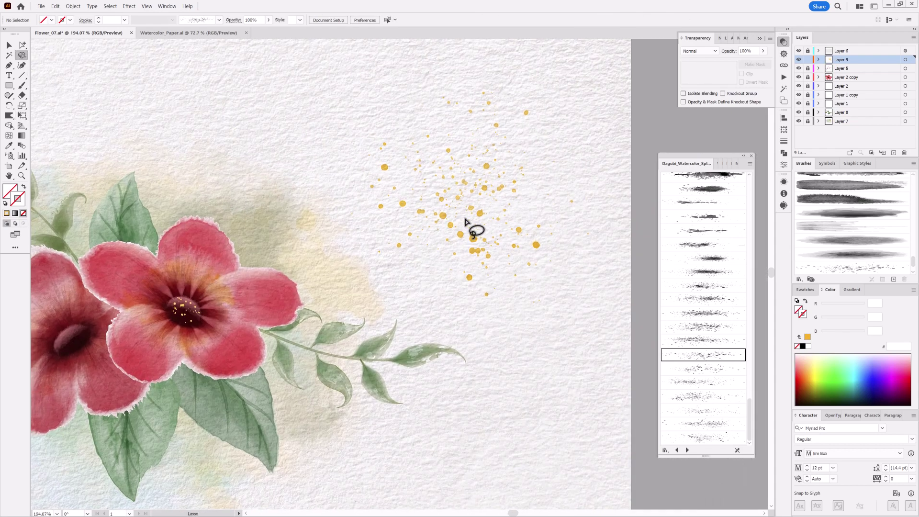
drag(466, 222, 469, 225)
click(55, 6)
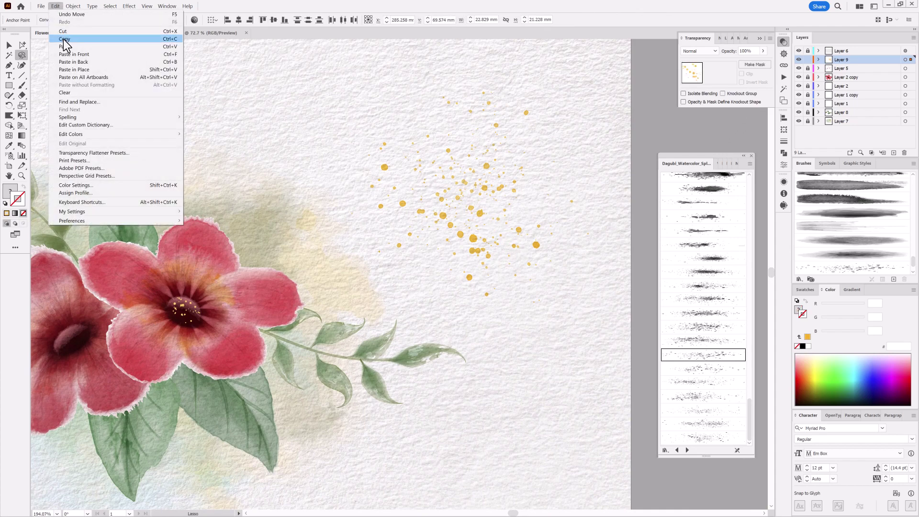
click(65, 46)
key(ctrl+Tab)
Paste the splatter, shrink it onto the left flower's centre, and warp its shape
scroll(386, 217, up, 5)
click(56, 6)
click(64, 46)
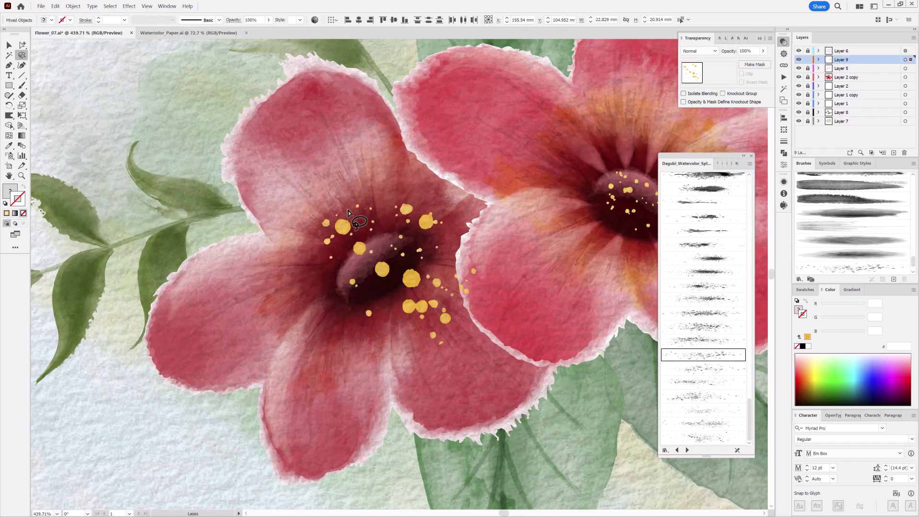
key(e)
mouse_move(486, 205)
mouse_down()
mouse_move(396, 278)
mouse_move(390, 261)
mouse_move(394, 275)
mouse_move(407, 261)
mouse_up()
key(shift+r)
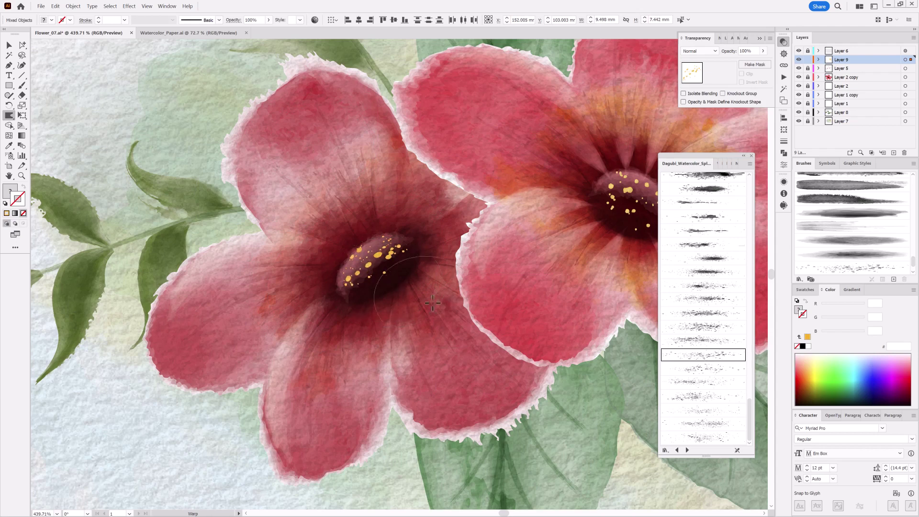
scroll(486, 261, down, 5)
scroll(383, 305, up, 5)
Deselect all, then select the leftover gold splatter beside the bouquet to delete it
click(110, 7)
click(125, 37)
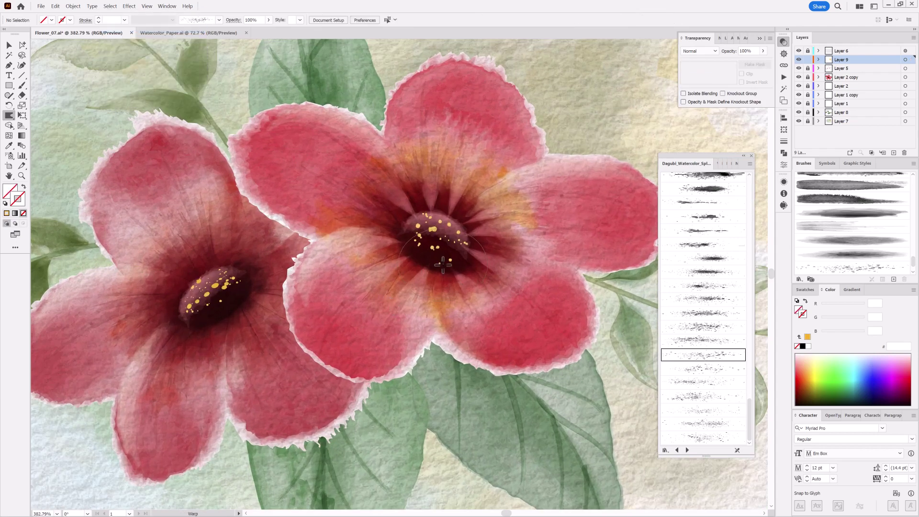
scroll(484, 252, down, 5)
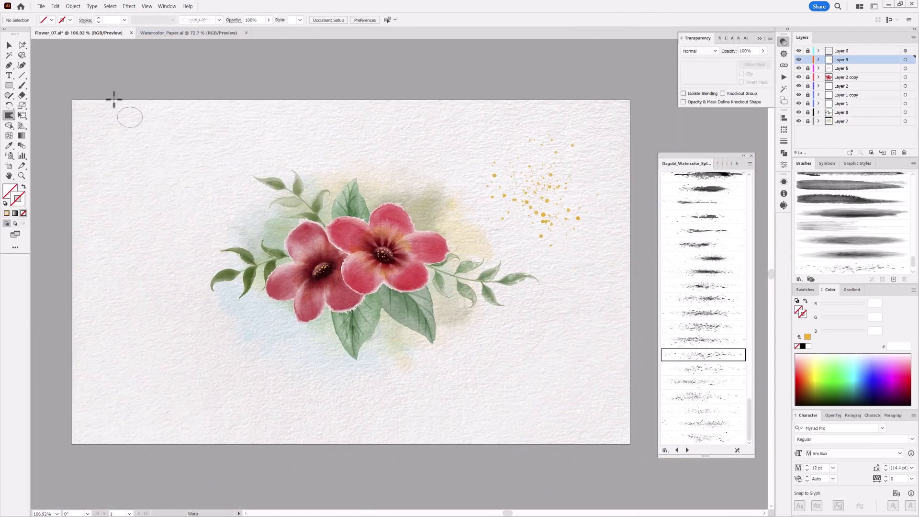
click(544, 198)
click(55, 6)
Delete the gold splatter and set up a dusty pink d4a1a1 gradient brush in Screen mode on Layer 2 copy
click(64, 34)
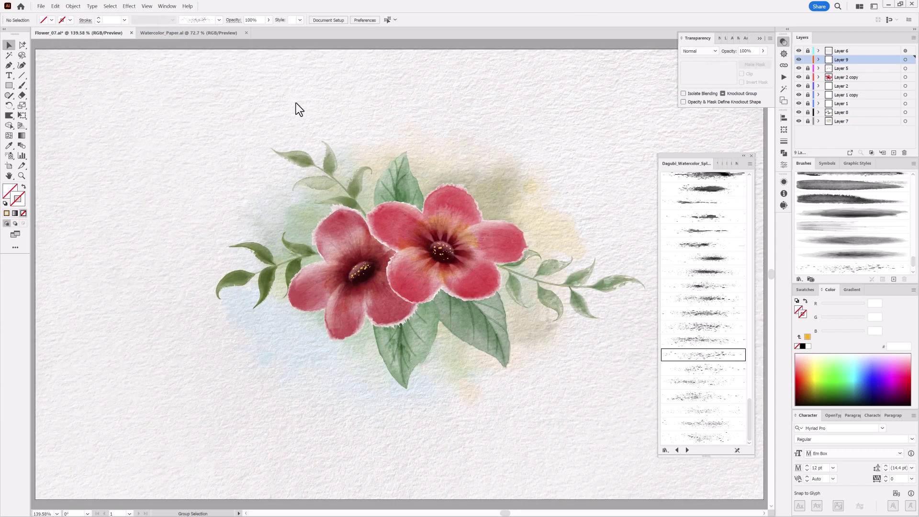
click(727, 164)
scroll(748, 214, down, 1)
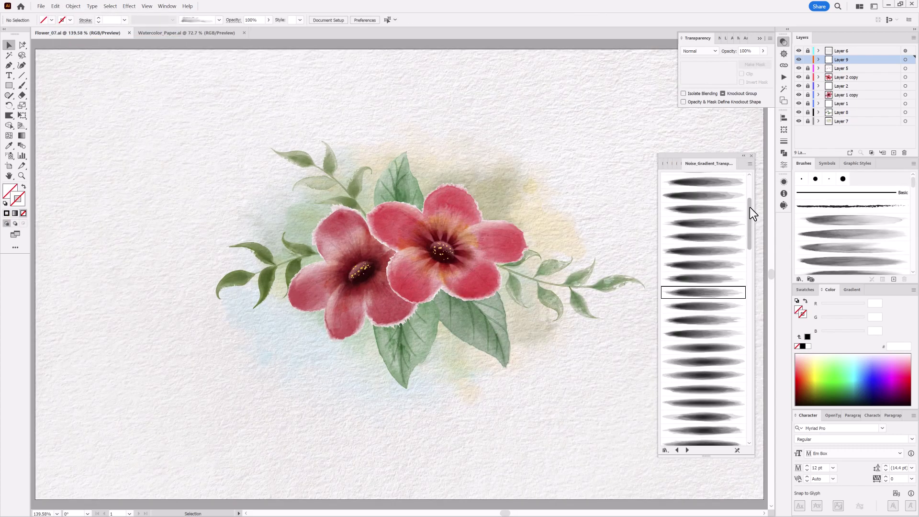
click(703, 209)
drag(831, 333, 845, 332)
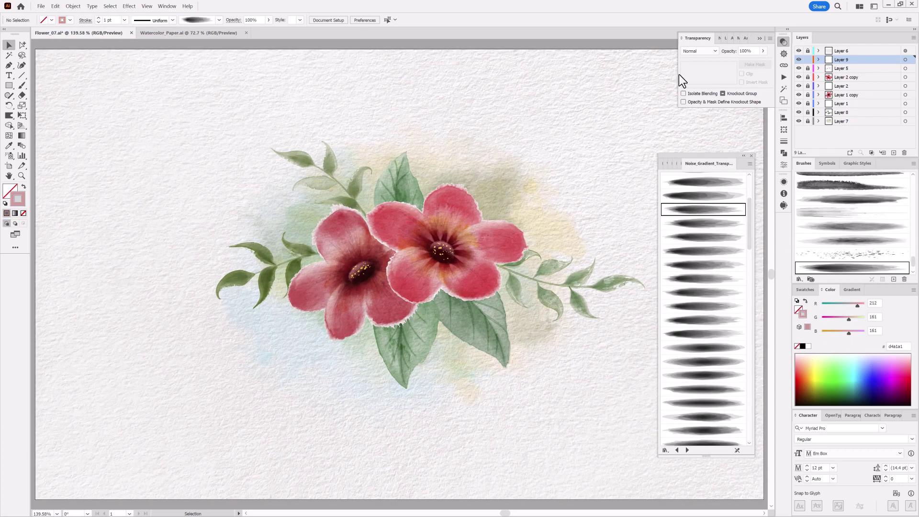
click(699, 51)
click(696, 111)
click(817, 78)
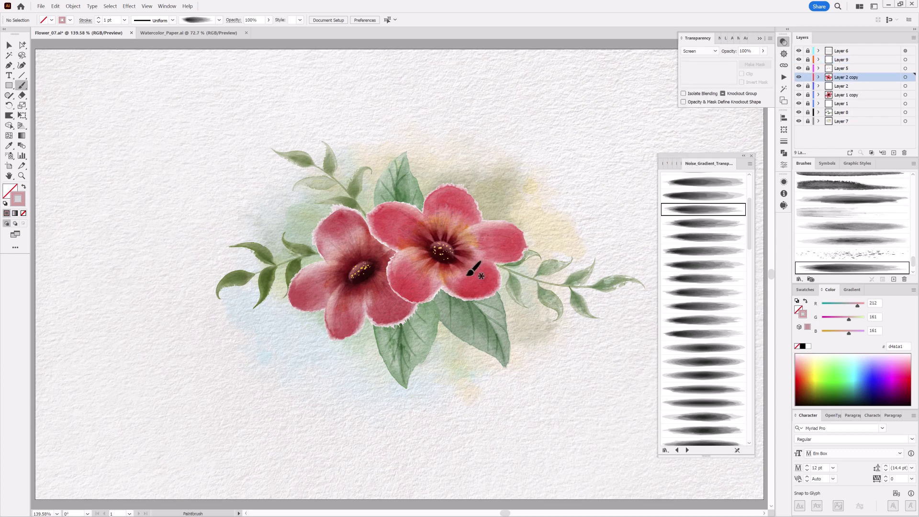
Paint near-white pink f3e4e4 highlight strokes on the right flower's petals at 2 pt
drag(457, 203, 466, 210)
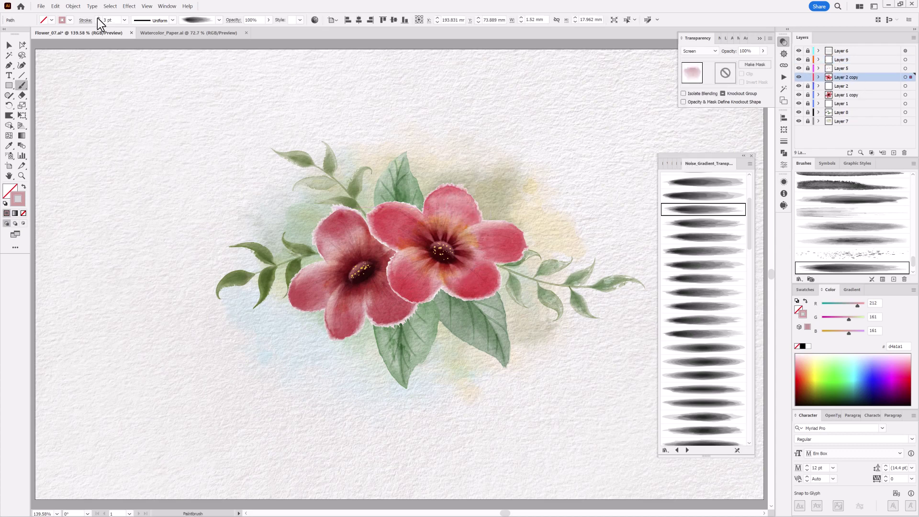
click(449, 203)
drag(848, 319, 860, 319)
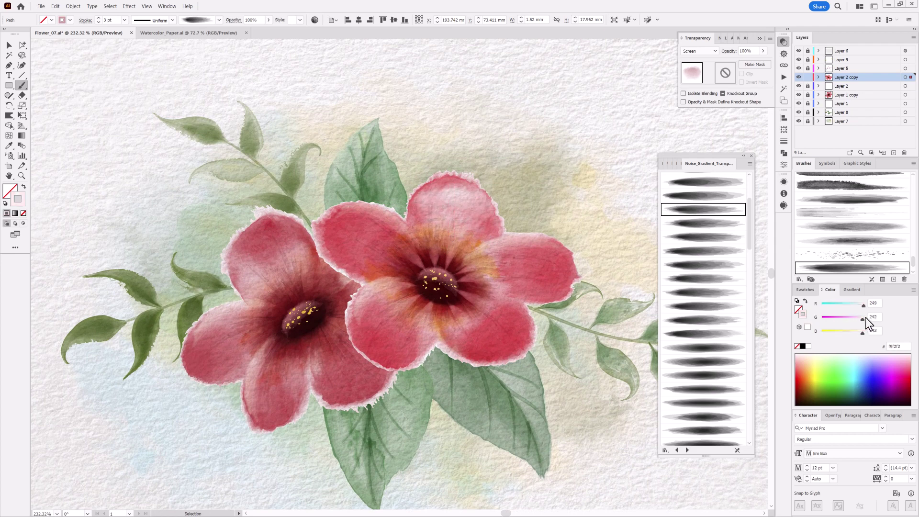
key(ctrl+shift+a)
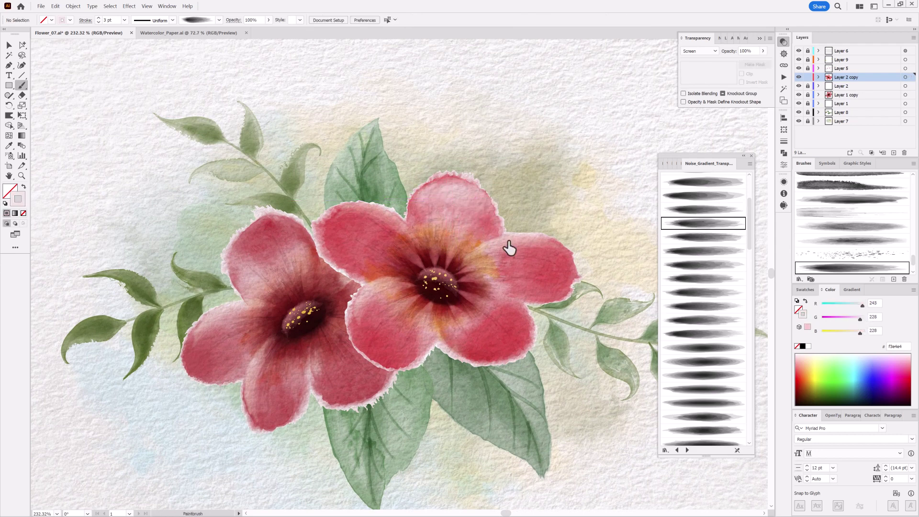
mouse_move(384, 250)
mouse_down()
mouse_move(343, 235)
mouse_move(372, 238)
mouse_up()
click(98, 22)
key(ctrl+shift+a)
Paint soft highlights on the right and lower-right petals with other gradient brushes
click(702, 264)
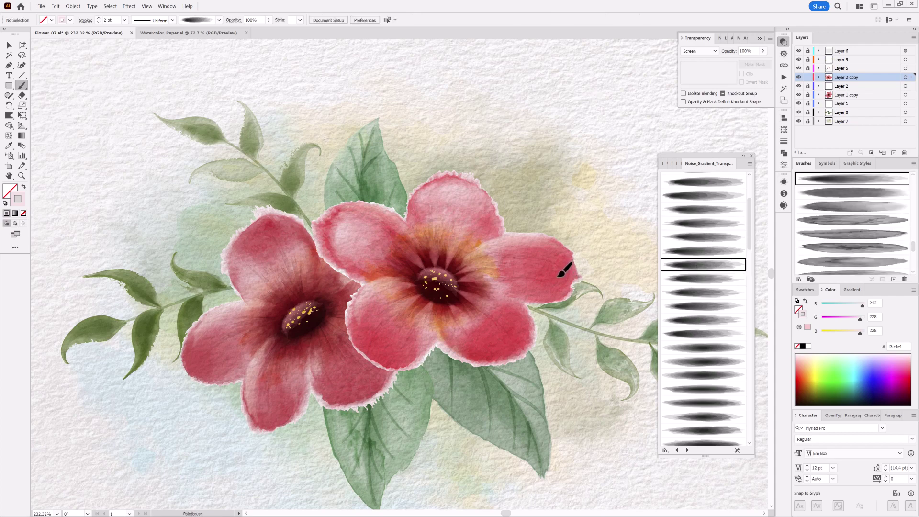
drag(584, 281, 545, 262)
mouse_move(512, 318)
mouse_down()
mouse_move(476, 320)
mouse_move(466, 305)
mouse_up()
click(701, 306)
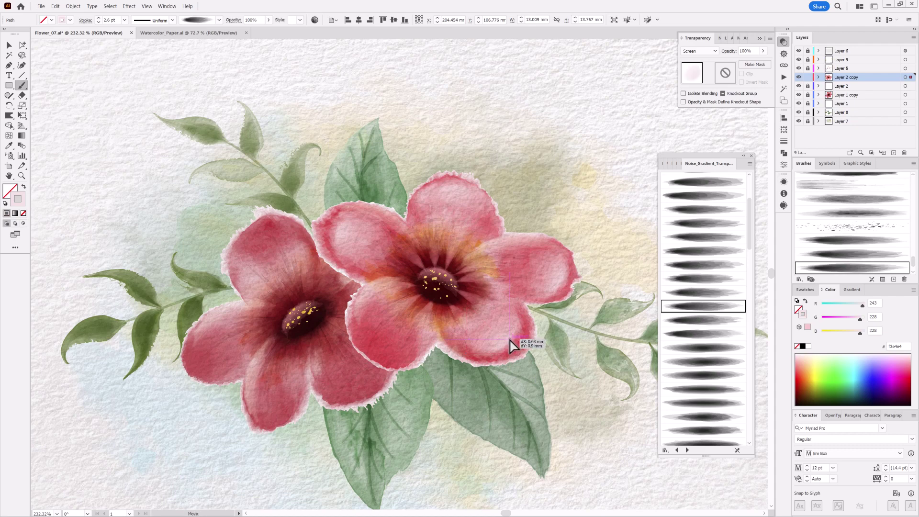
ctrl+click(510, 342)
Nudge the newest pale stroke into place and add another slightly heavier light pink petal stroke
click(818, 77)
click(899, 86)
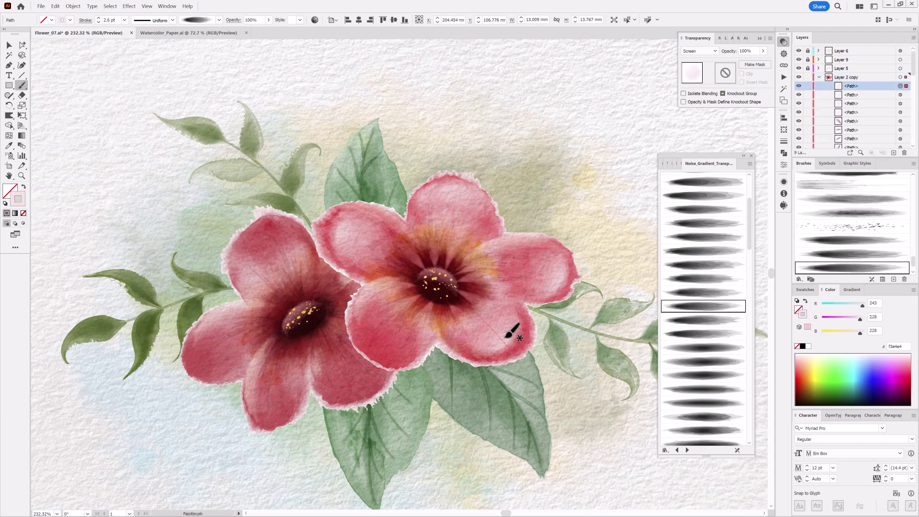
key(e)
drag(505, 330, 508, 330)
key(b)
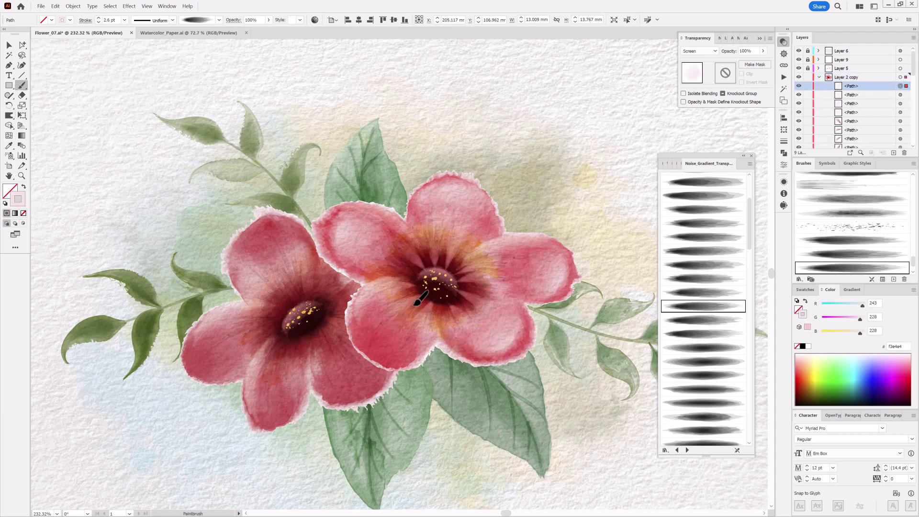
drag(415, 305, 378, 344)
click(98, 18)
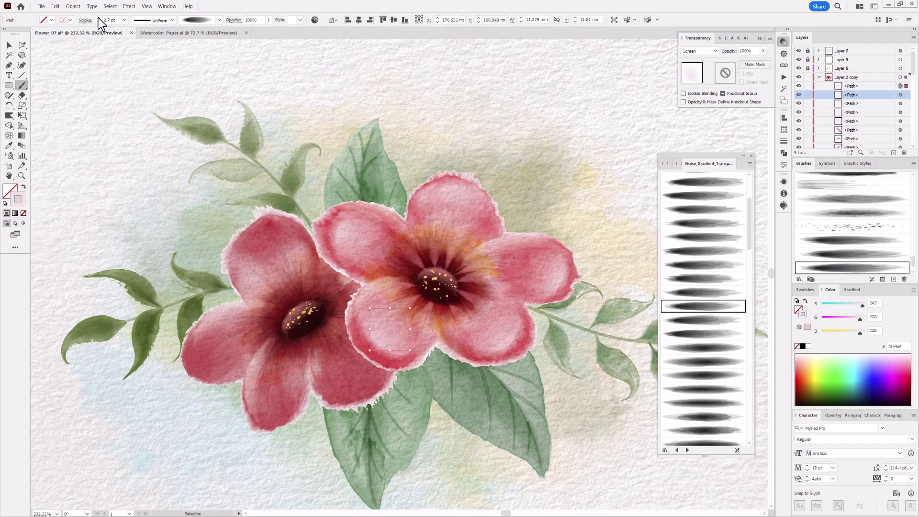
Paint a pink ffbae8 wash over the right flower with a Dagubi_Stamps_Washes brush
click(697, 165)
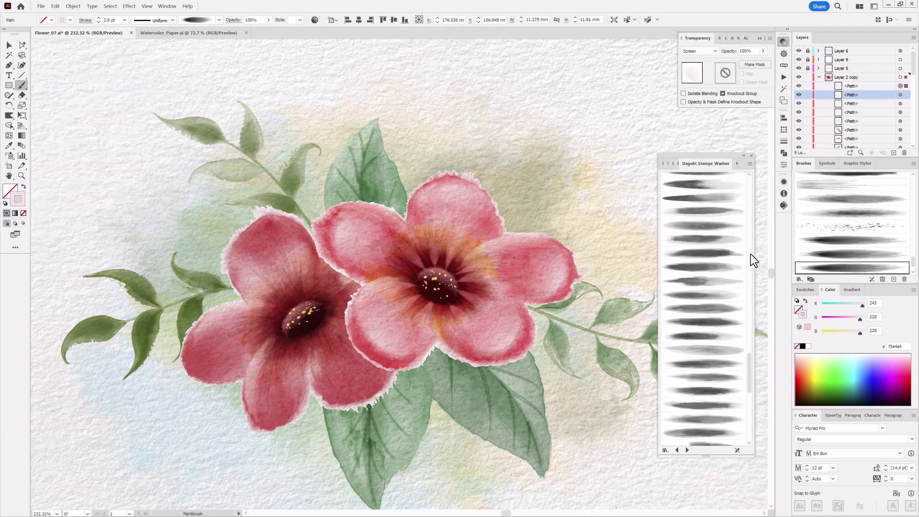
drag(750, 254, 749, 421)
click(110, 6)
click(117, 31)
click(701, 230)
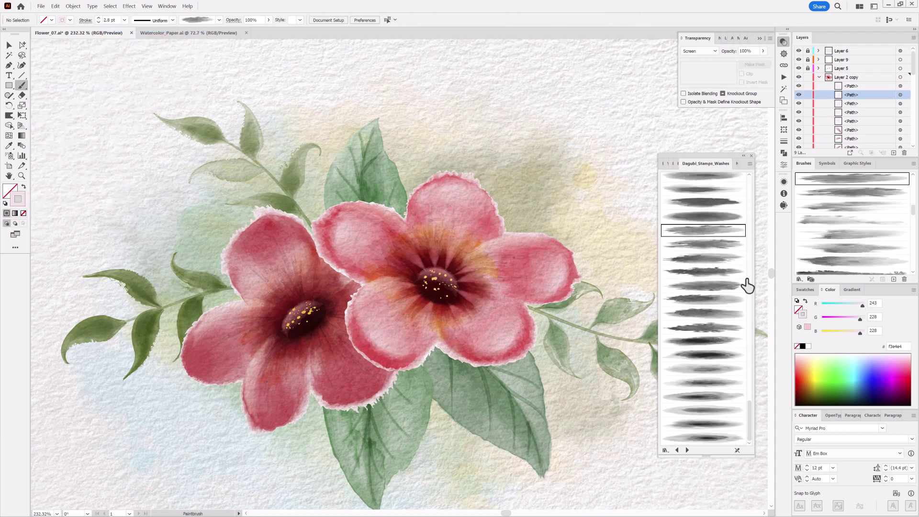
click(898, 357)
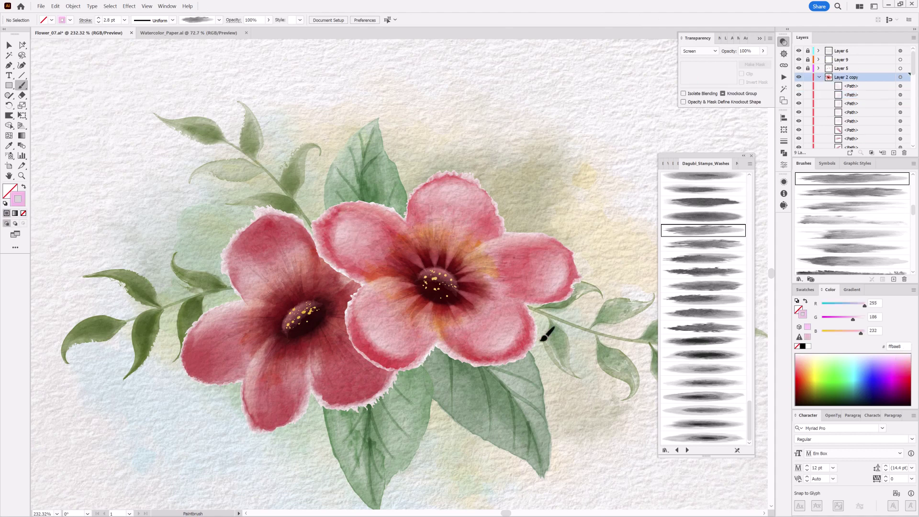
drag(546, 334, 493, 293)
Set the wash to Multiply blend and nudge it slightly left and down
click(699, 51)
click(699, 71)
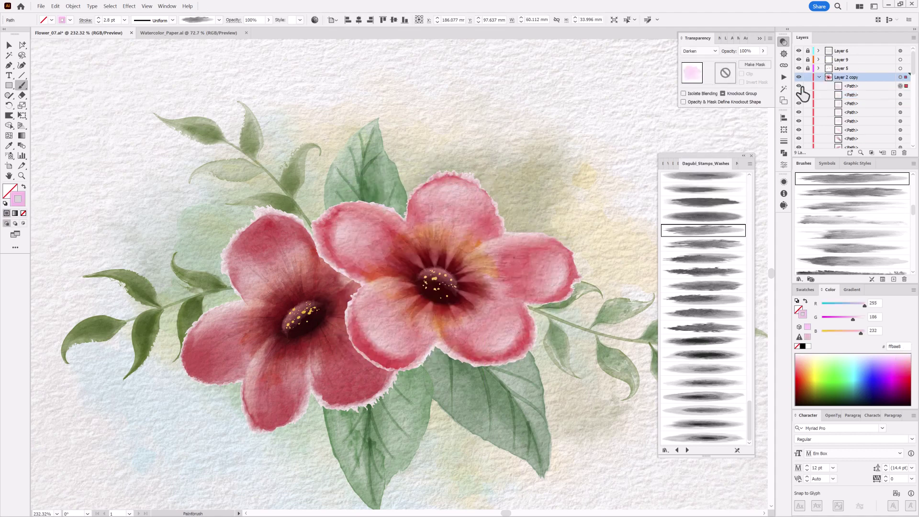
click(803, 86)
click(699, 51)
click(699, 79)
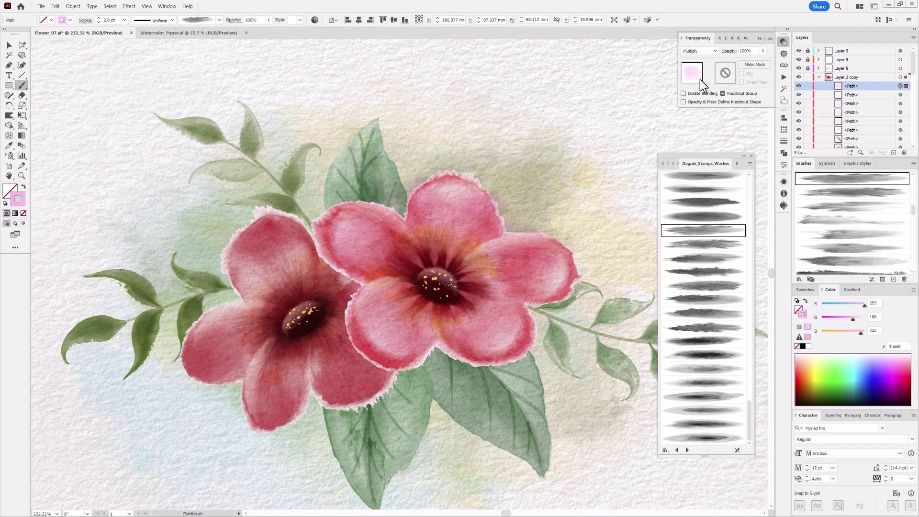
click(798, 85)
key(e)
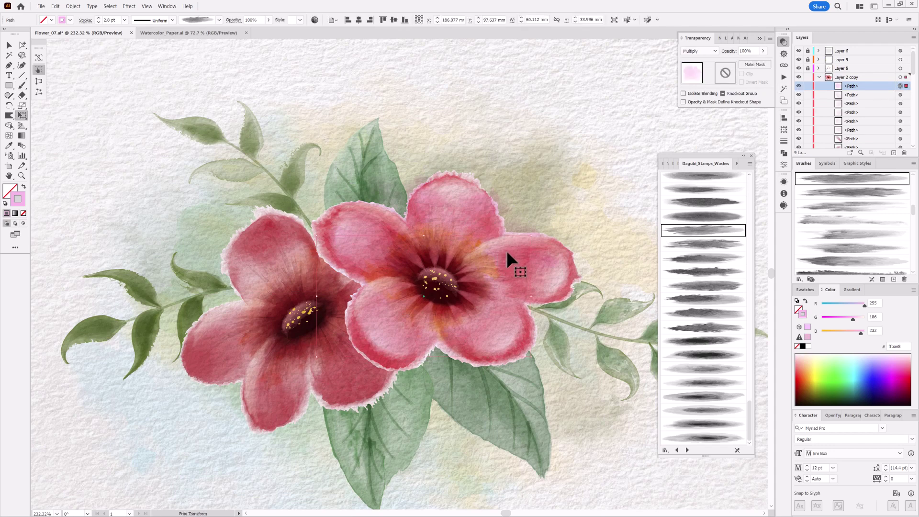
drag(506, 251, 499, 261)
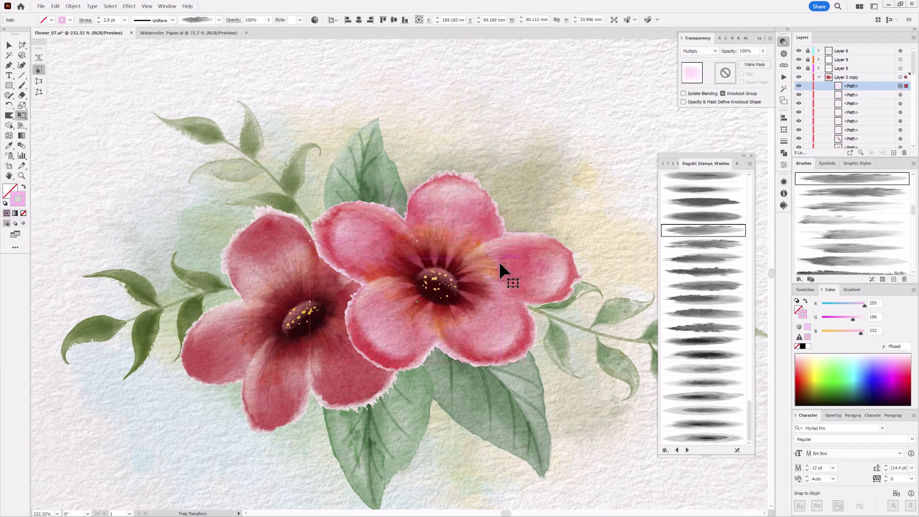
key(ctrl+0)
key(ctrl+shift+a)
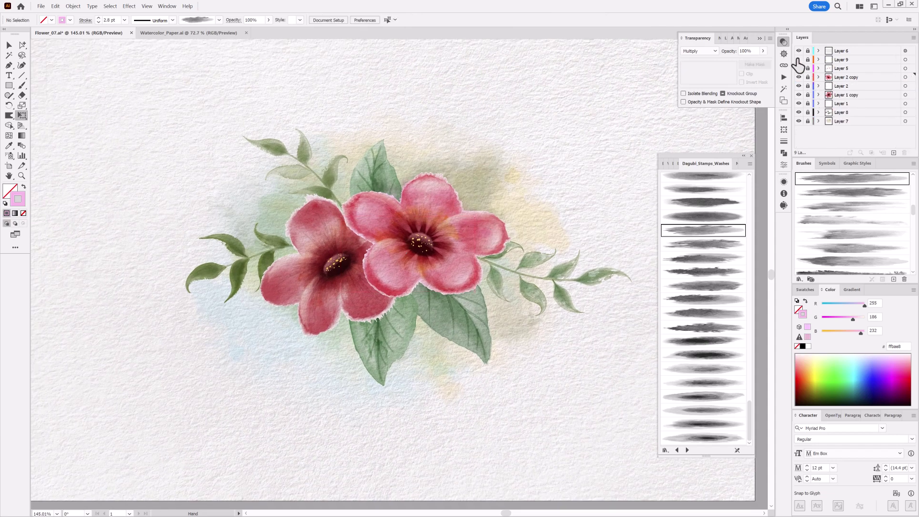
On Layer 9, paint watercolor splatter strokes above and beside the right flower
click(851, 60)
click(664, 163)
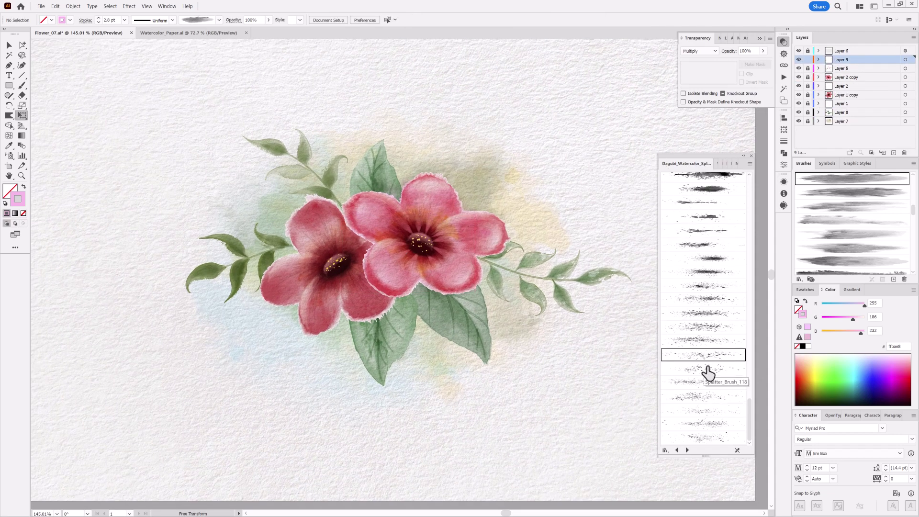
click(706, 368)
click(22, 85)
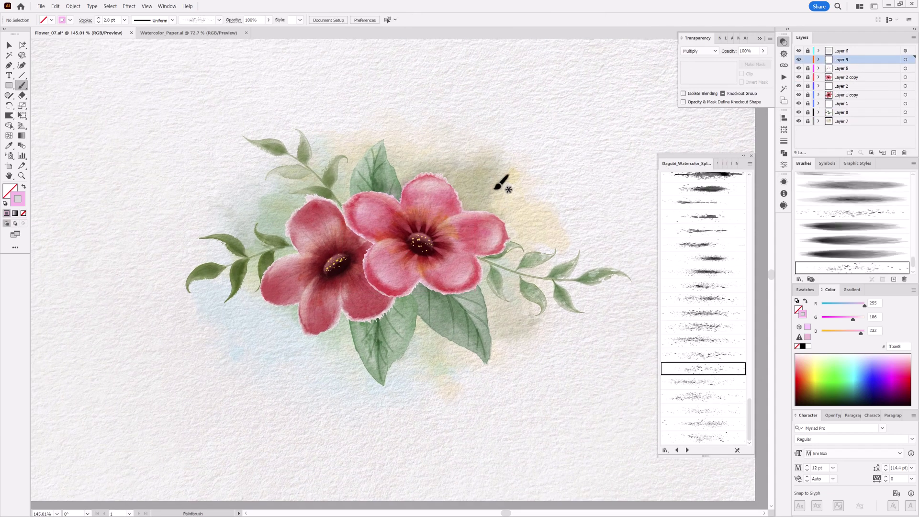
drag(545, 186, 546, 110)
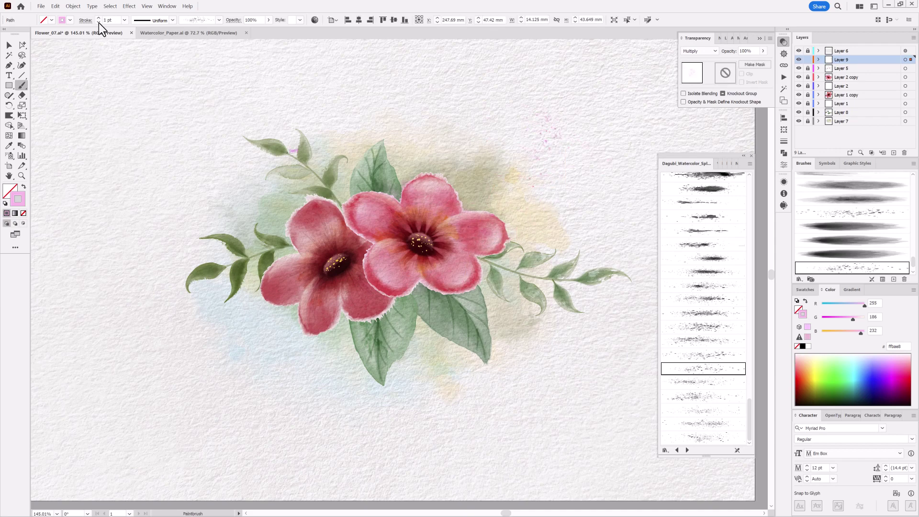
click(55, 5)
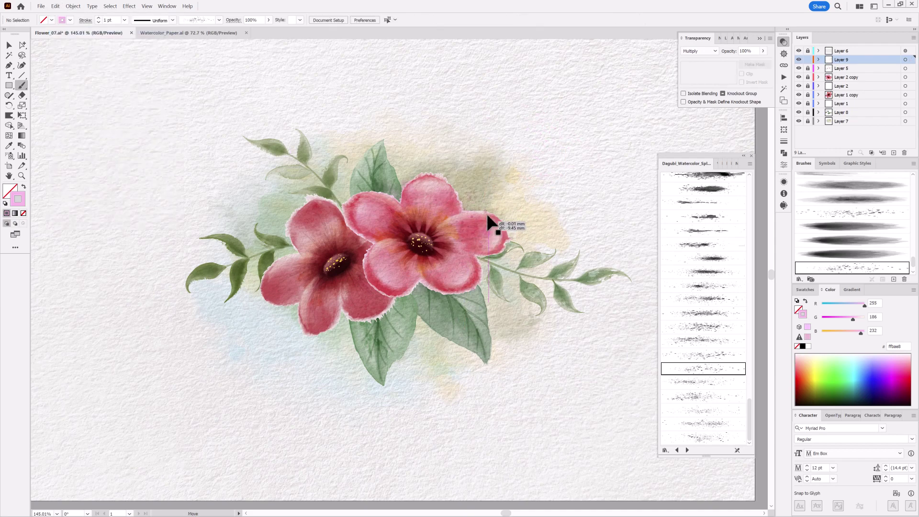
drag(489, 223, 489, 221)
Paint a dark green splatter and move it onto the leaves
click(826, 386)
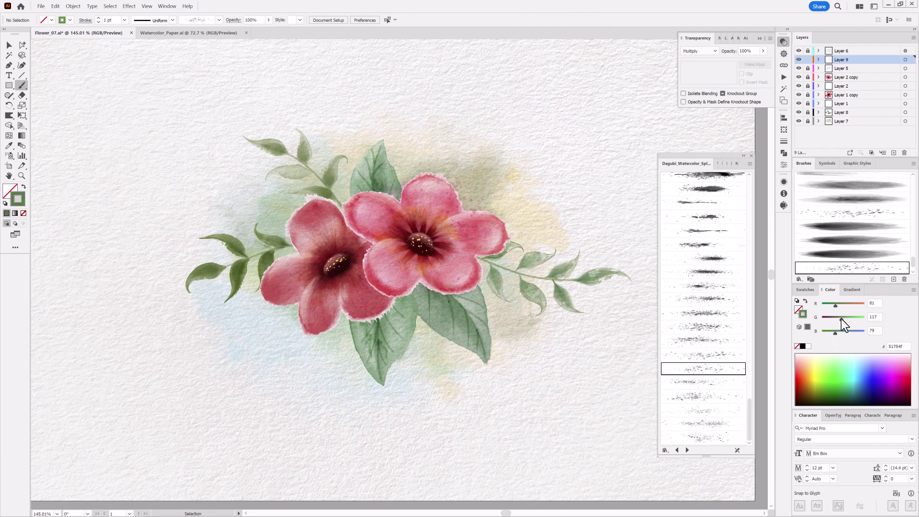
drag(841, 319, 842, 319)
click(699, 382)
drag(543, 254, 501, 369)
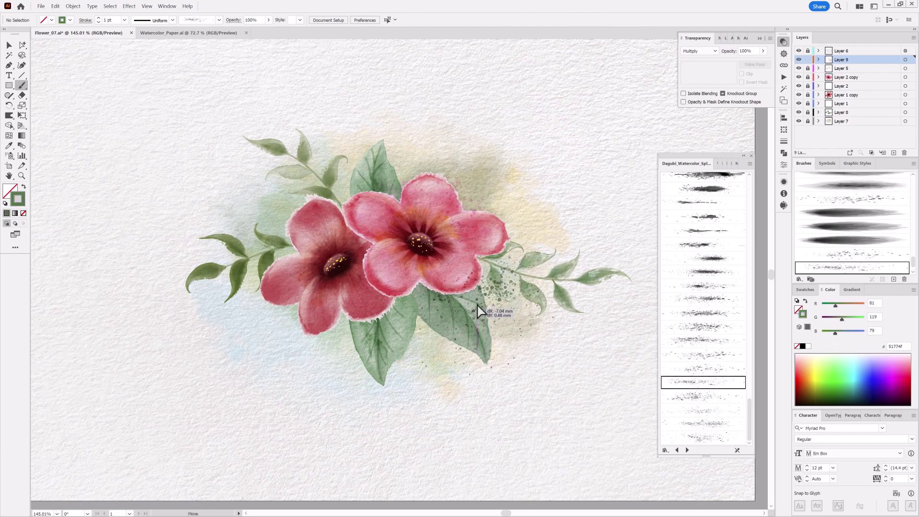
drag(478, 311, 478, 312)
Add a muted brown splatter near the left flower, rotated about 37 degrees
click(820, 376)
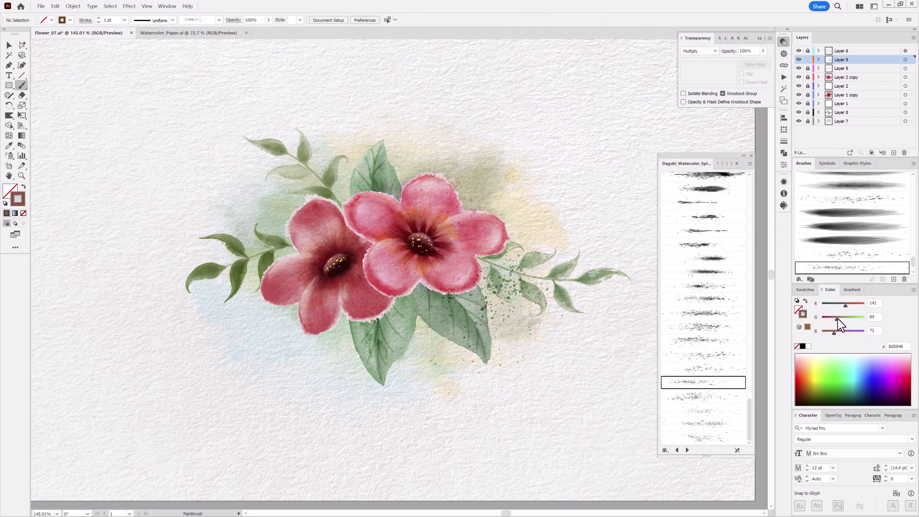
click(714, 437)
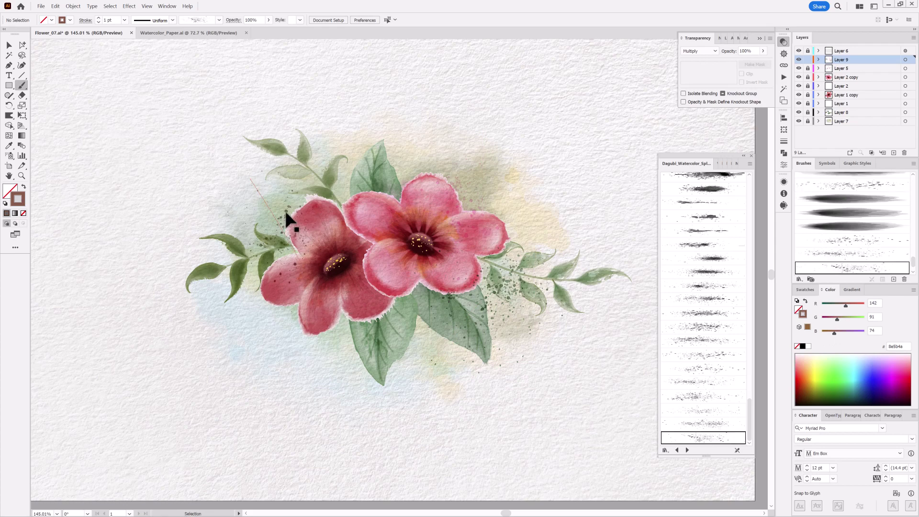
drag(286, 220, 287, 224)
mouse_move(225, 329)
mouse_down()
mouse_move(285, 333)
mouse_move(273, 211)
mouse_up()
drag(842, 318, 836, 334)
key(ctrl+shift+a)
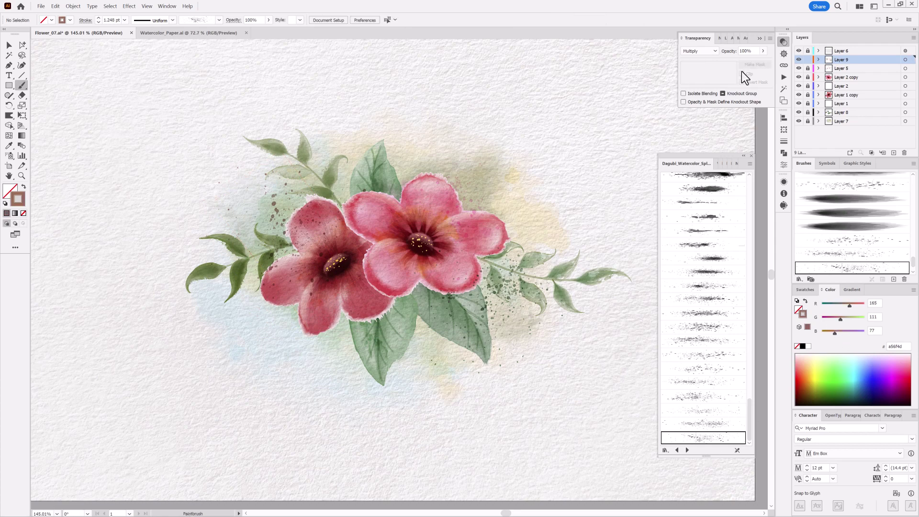
Paint a white splatter and place it over the lower petal and leaf
click(718, 354)
click(808, 346)
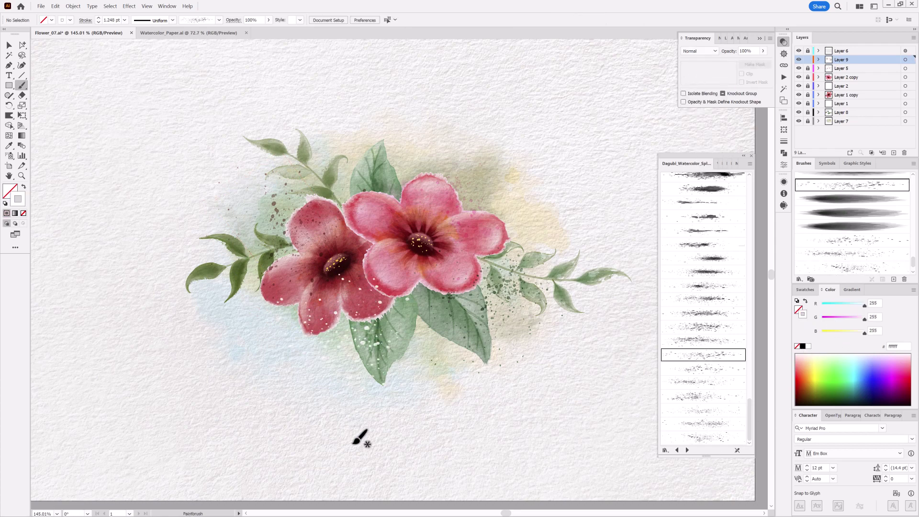
mouse_move(354, 443)
mouse_down()
mouse_move(407, 316)
mouse_move(427, 304)
mouse_up()
drag(405, 297, 349, 373)
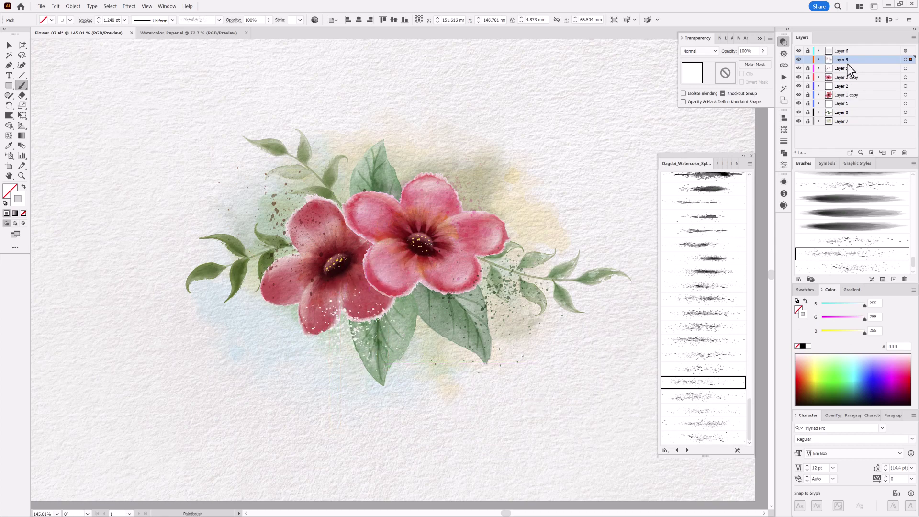
Unlock Layer 7, shift its green background wash left and lighten its colour
click(807, 59)
click(808, 121)
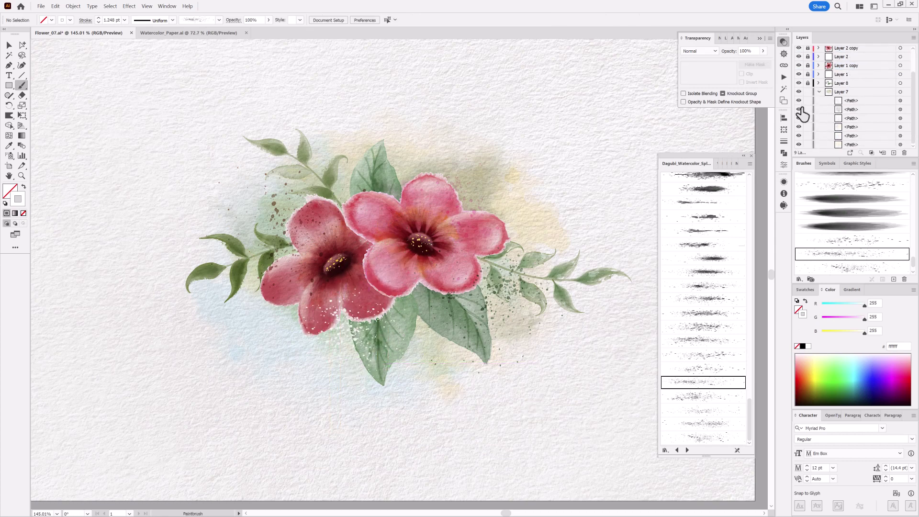
click(798, 109)
click(798, 119)
click(798, 119)
click(900, 127)
key(e)
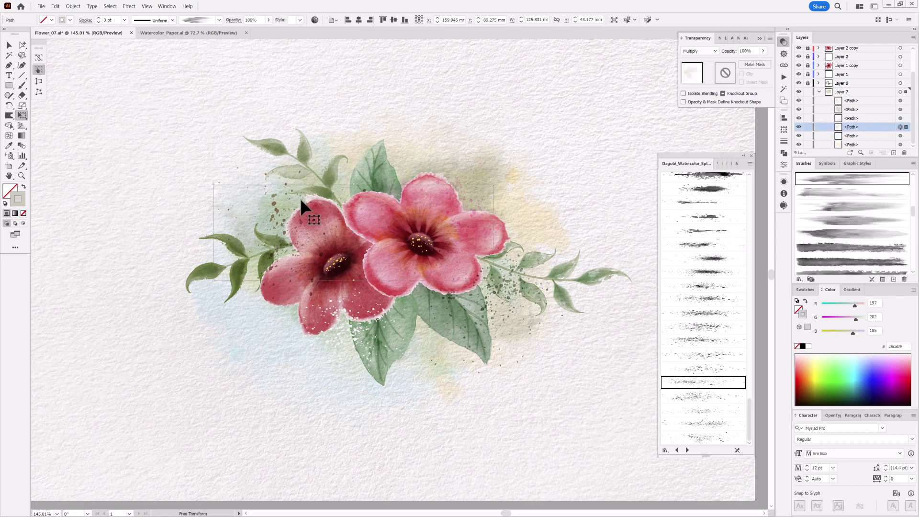
drag(263, 193, 224, 198)
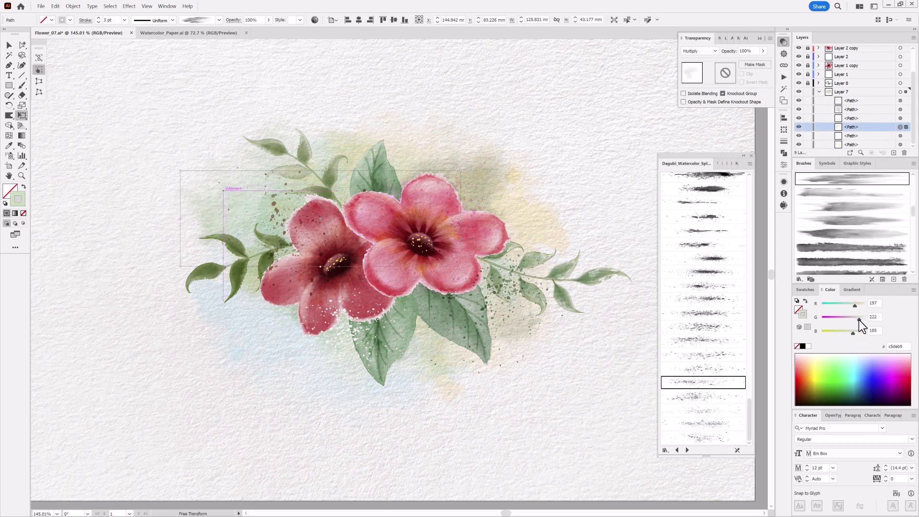
drag(859, 320, 862, 320)
key(ctrl+shift+a)
Show Layer 8 and hide Layer 7 so only the leaves are visible
click(819, 91)
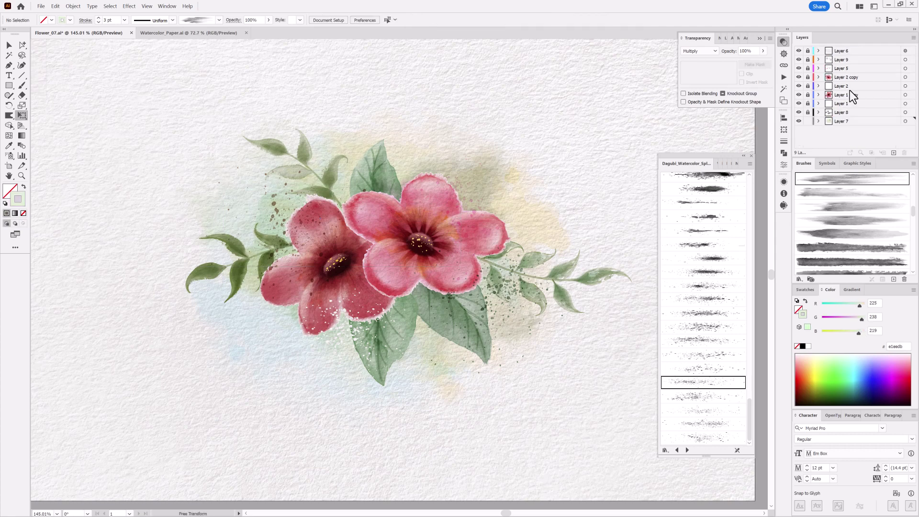
click(798, 112)
click(798, 121)
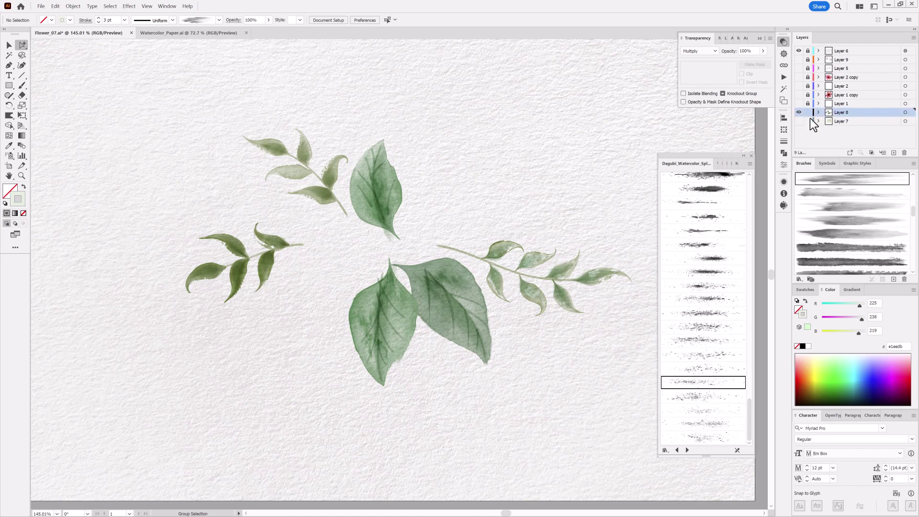
Select all paths of the right leaf branch and group them
click(619, 279)
click(146, 6)
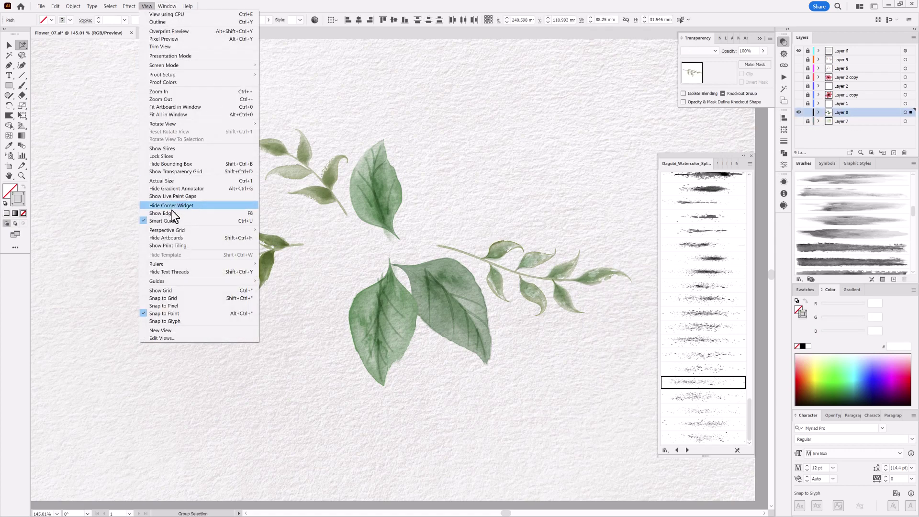
click(173, 206)
click(578, 306)
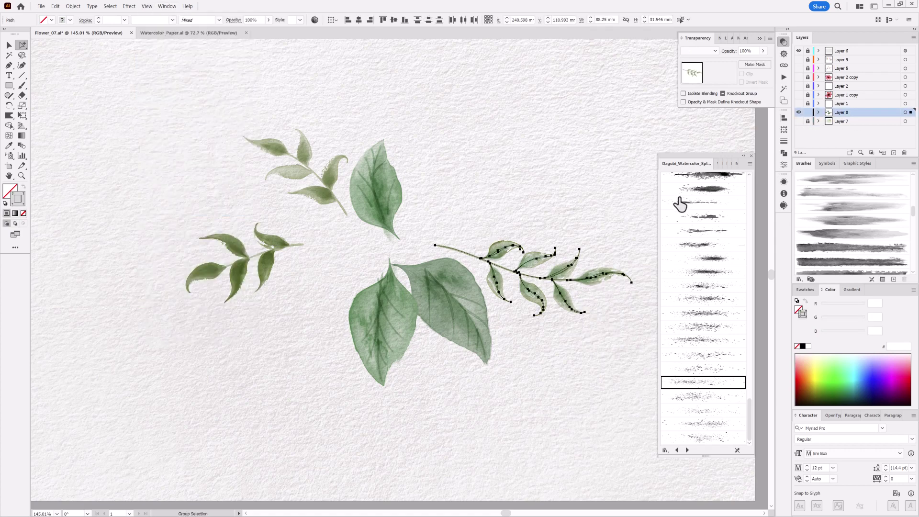
click(818, 112)
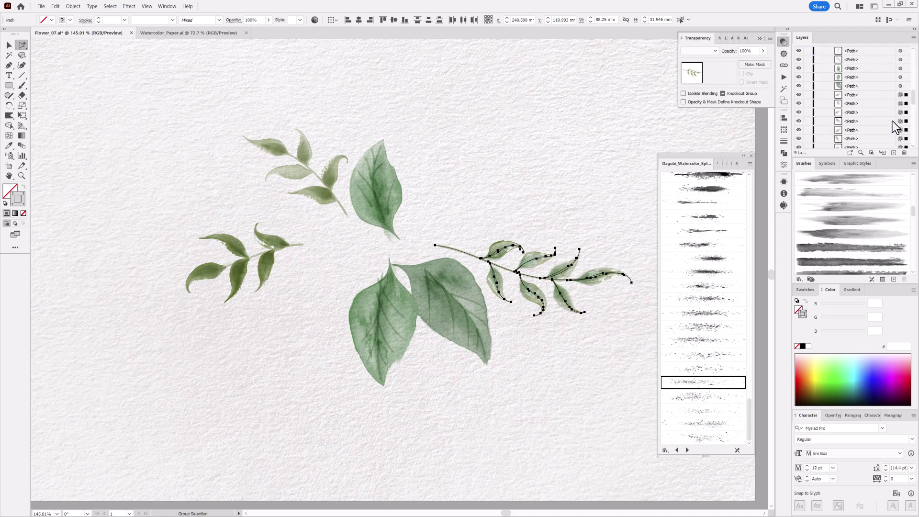
click(73, 6)
click(82, 45)
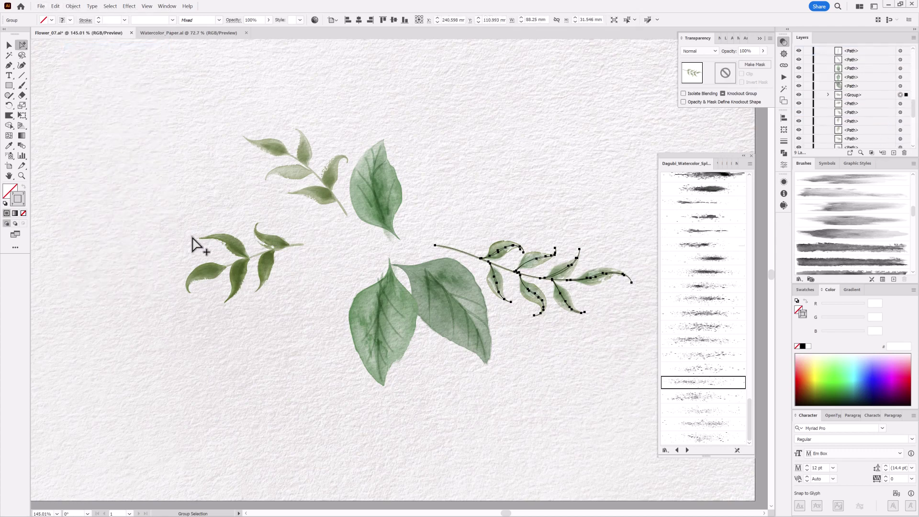
Group the left and upper-left leaf branches
click(196, 243)
click(72, 6)
click(79, 46)
click(343, 212)
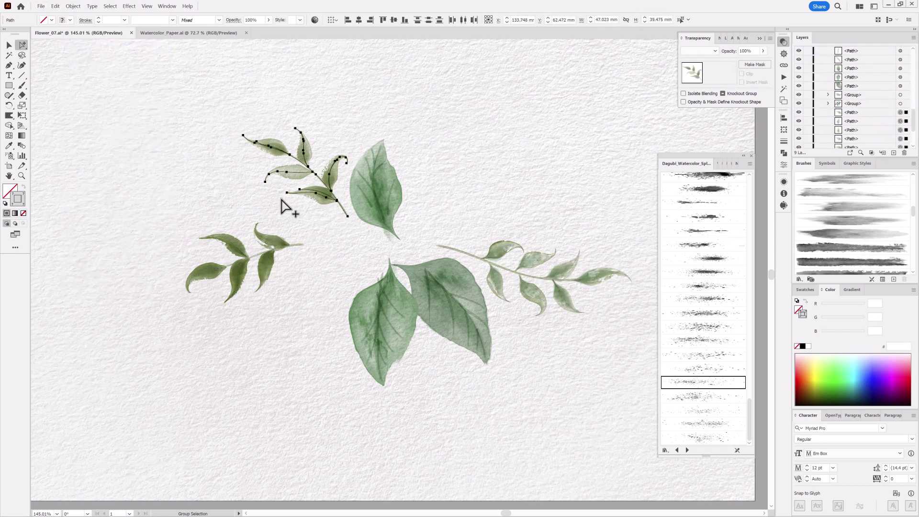
click(73, 5)
click(79, 47)
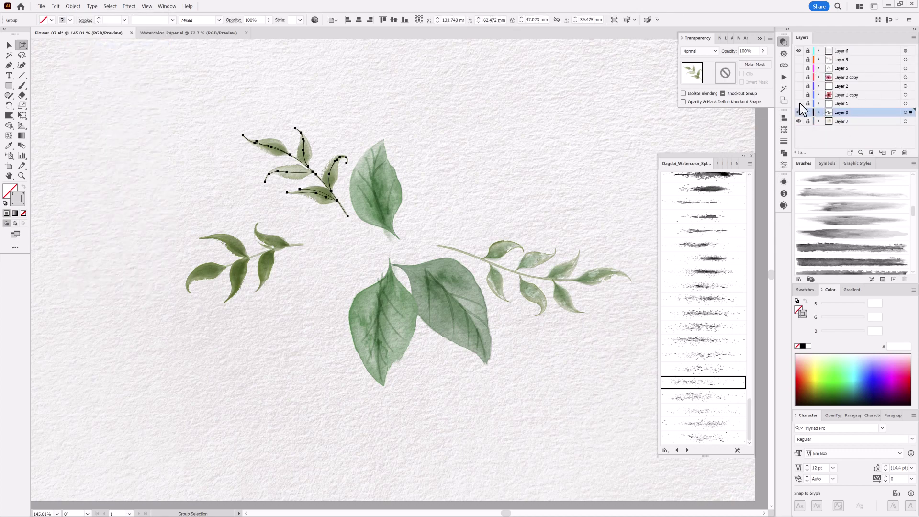
Show all layers, move the right branch beside the flowers, and rotate the upper-left branch into place
alt+click(798, 112)
click(117, 88)
key(v)
drag(535, 293, 539, 302)
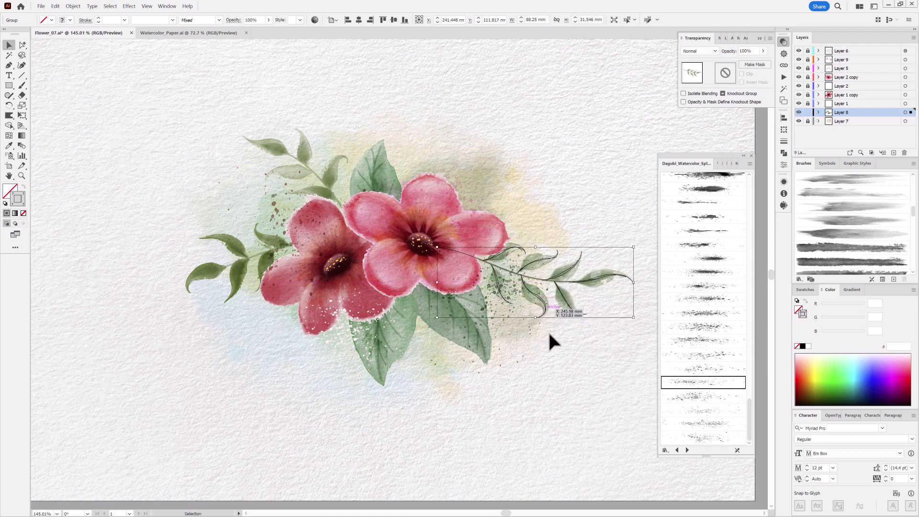
click(550, 340)
click(304, 170)
drag(354, 125, 343, 175)
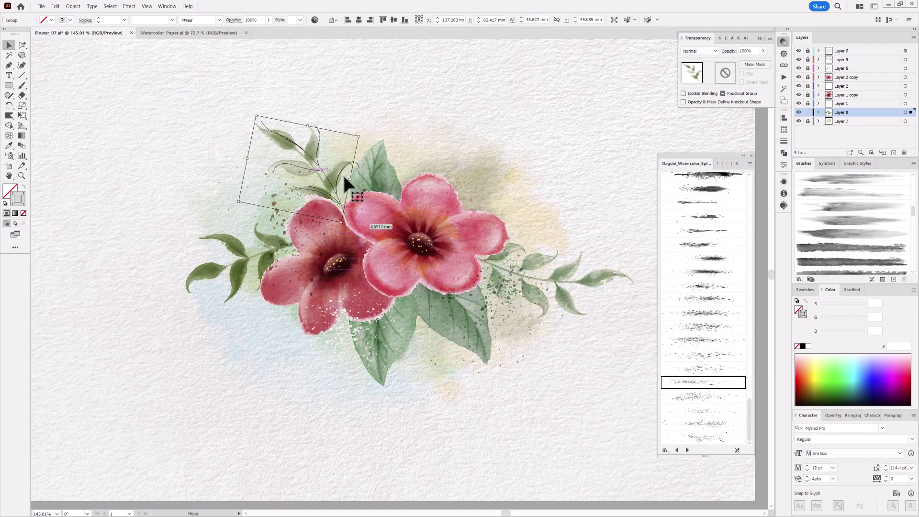
click(174, 388)
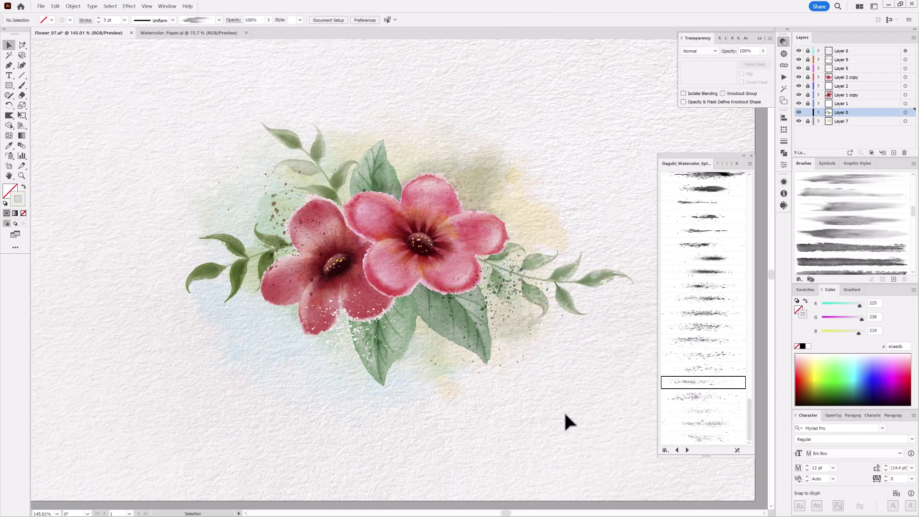
Lighten the colour of the right branch's upper leaf strokes
scroll(859, 108, down, 3)
click(555, 293)
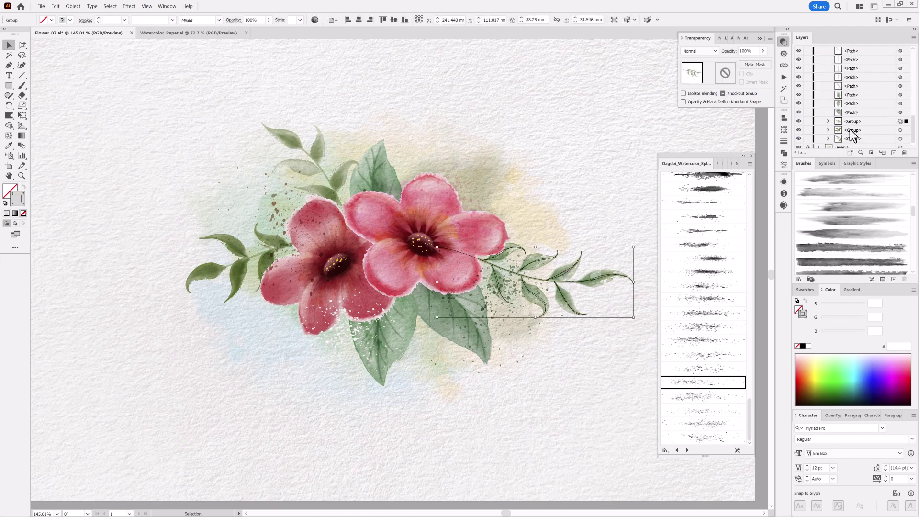
click(900, 112)
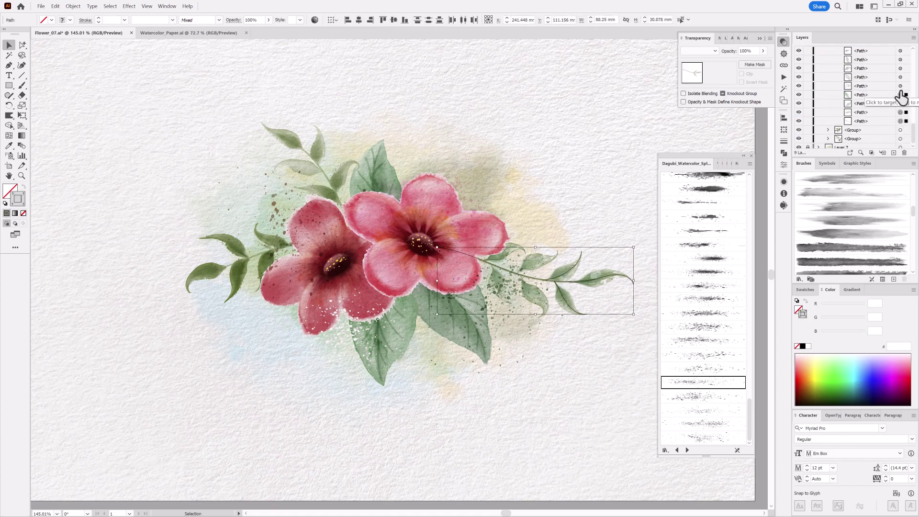
shift+click(900, 121)
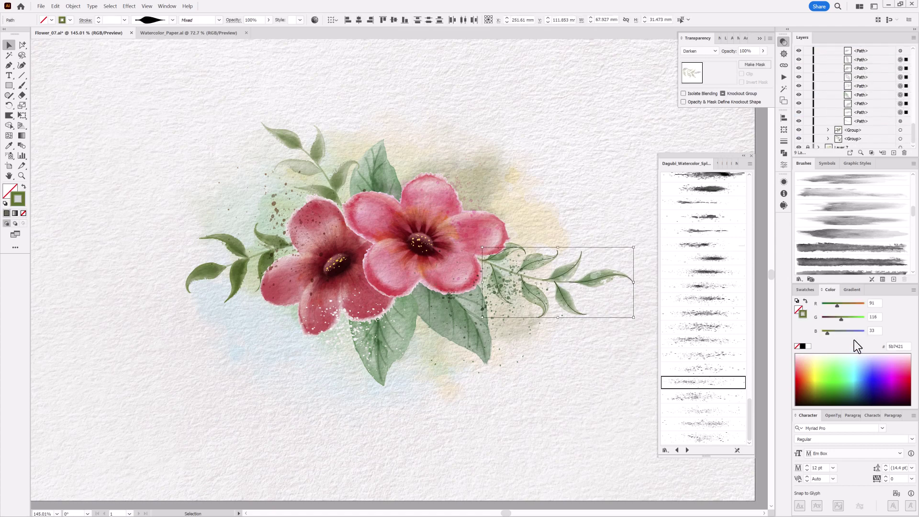
mouse_move(828, 331)
mouse_down()
mouse_move(869, 317)
mouse_move(826, 311)
mouse_up()
click(653, 119)
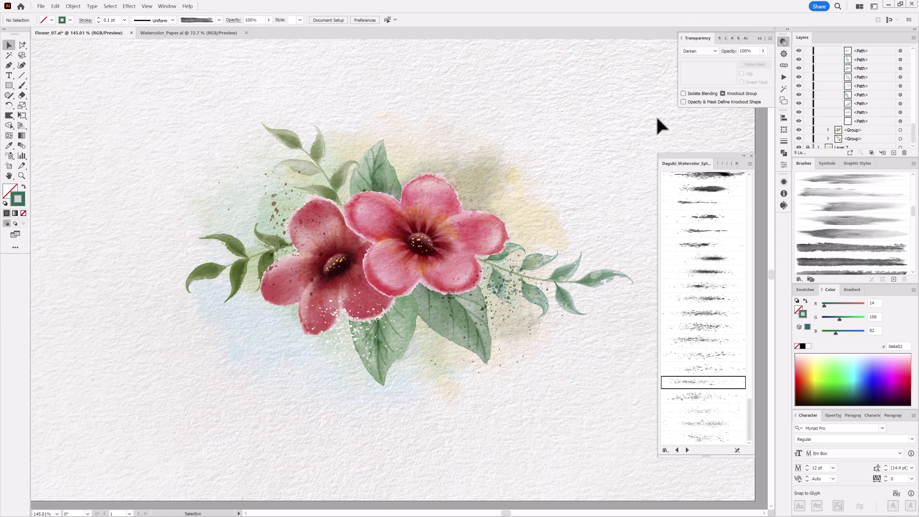
Recolour the right sprig's leaf paths a deeper teal green and close the brush library
click(828, 129)
drag(900, 77, 900, 139)
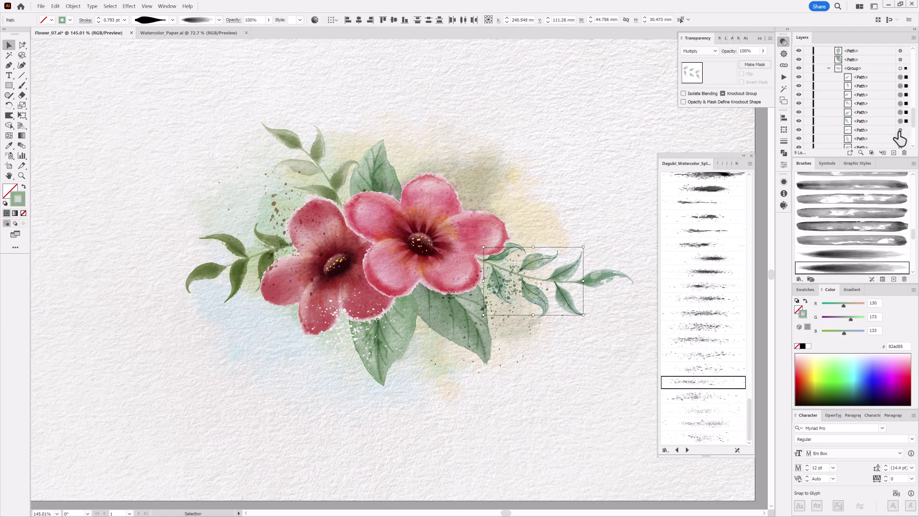
mouse_move(843, 305)
mouse_down()
mouse_move(832, 304)
mouse_move(839, 331)
mouse_up()
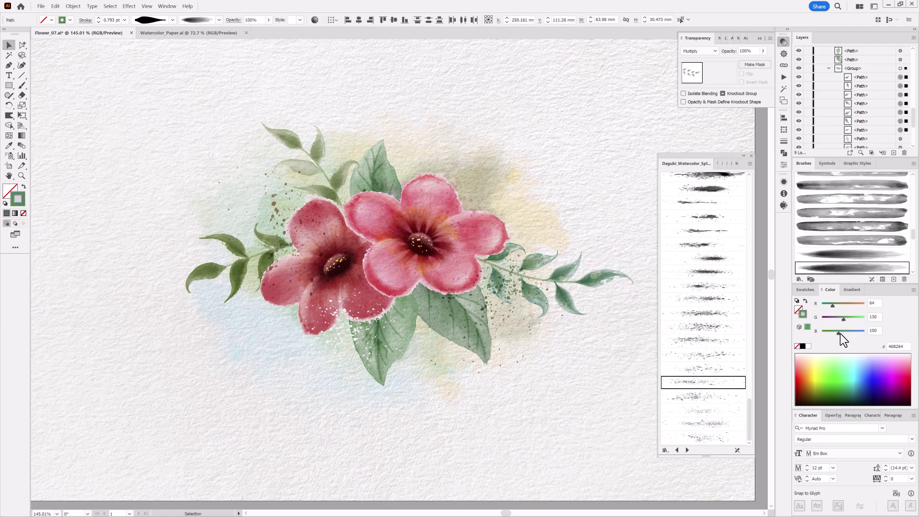
click(640, 136)
click(782, 43)
click(751, 156)
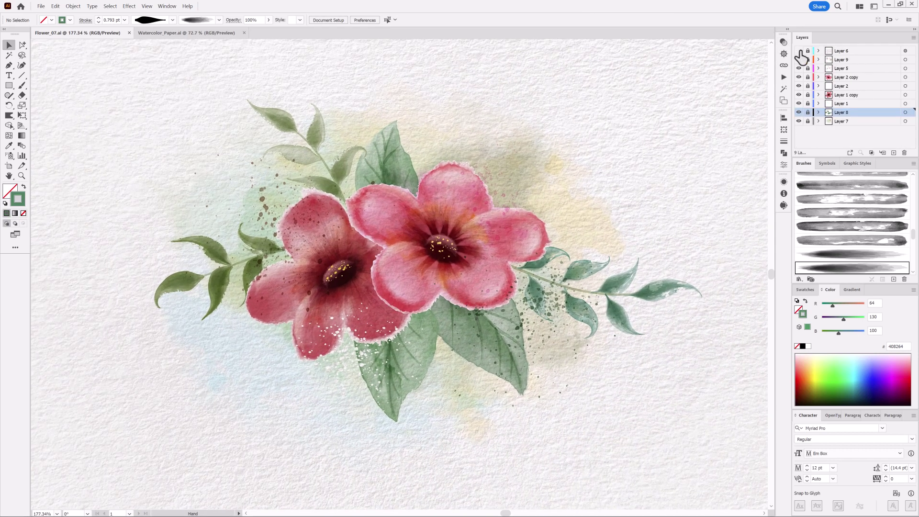
Hide the paper texture layer and export the artwork as Flower_07.png
click(798, 51)
click(41, 6)
click(185, 162)
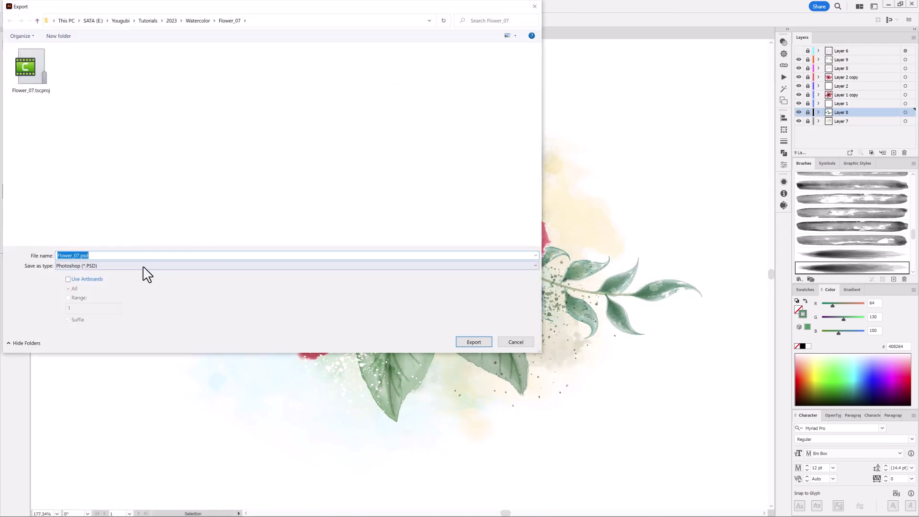
click(143, 266)
click(138, 295)
click(473, 342)
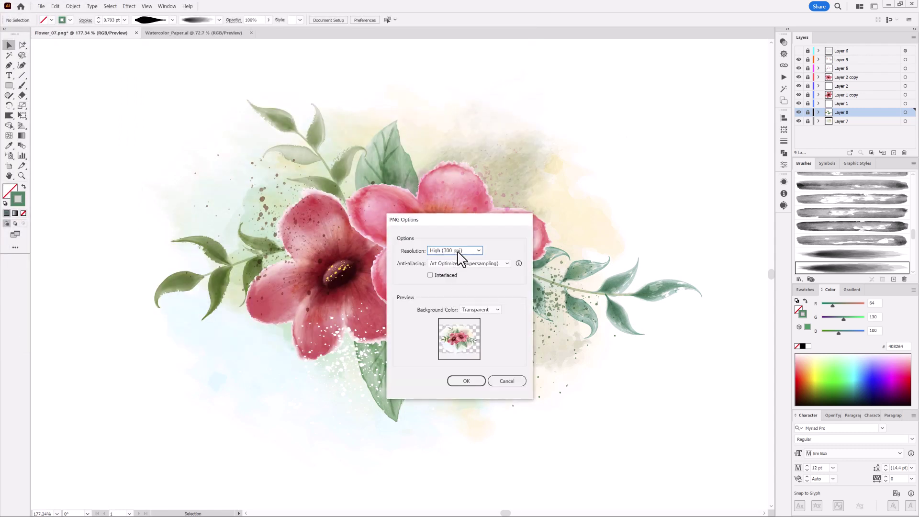
click(462, 380)
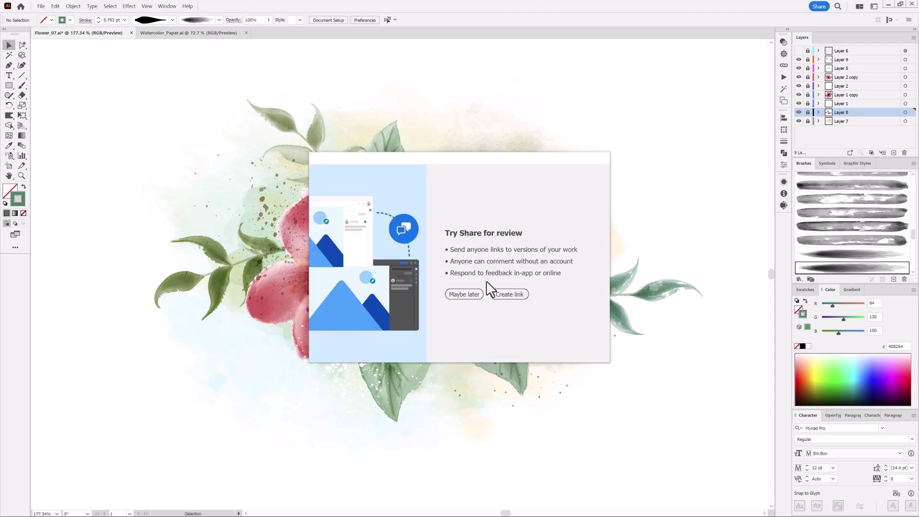
click(463, 293)
click(472, 325)
Open Flower_07.png as a new document
click(43, 6)
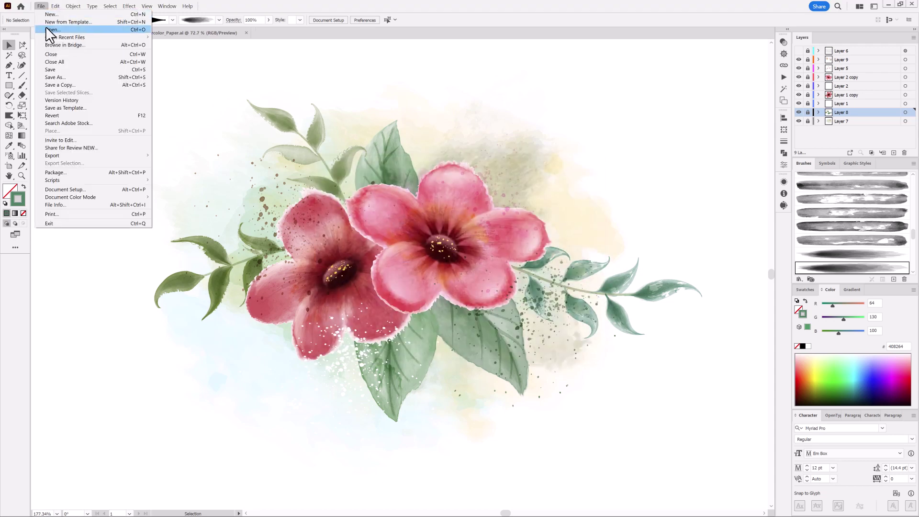
click(50, 35)
click(127, 69)
click(474, 290)
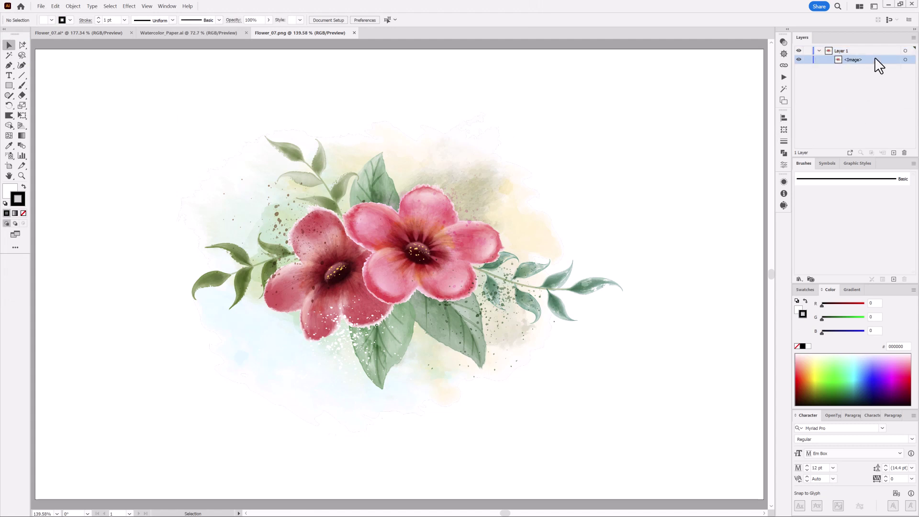
Duplicate the image layer and trace the top copy with the High Fidelity Photo preset
drag(869, 62, 884, 145)
click(904, 59)
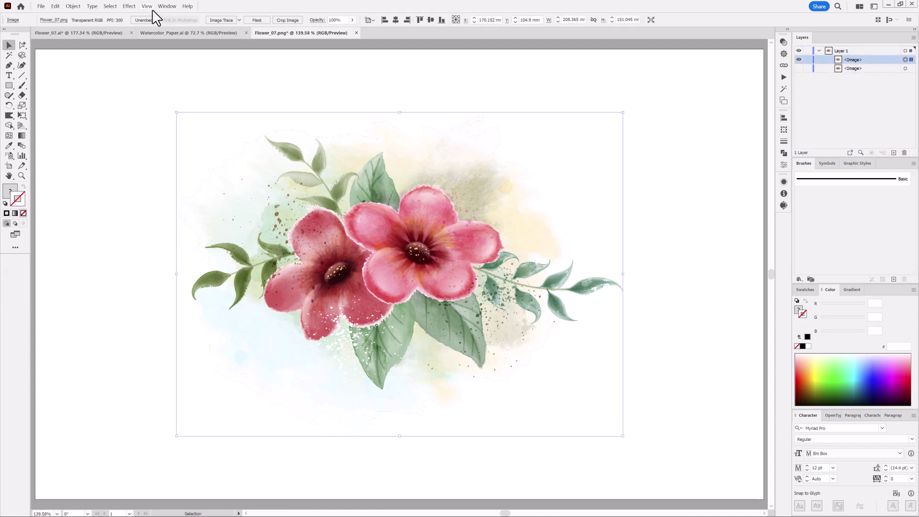
click(167, 6)
click(201, 204)
click(755, 207)
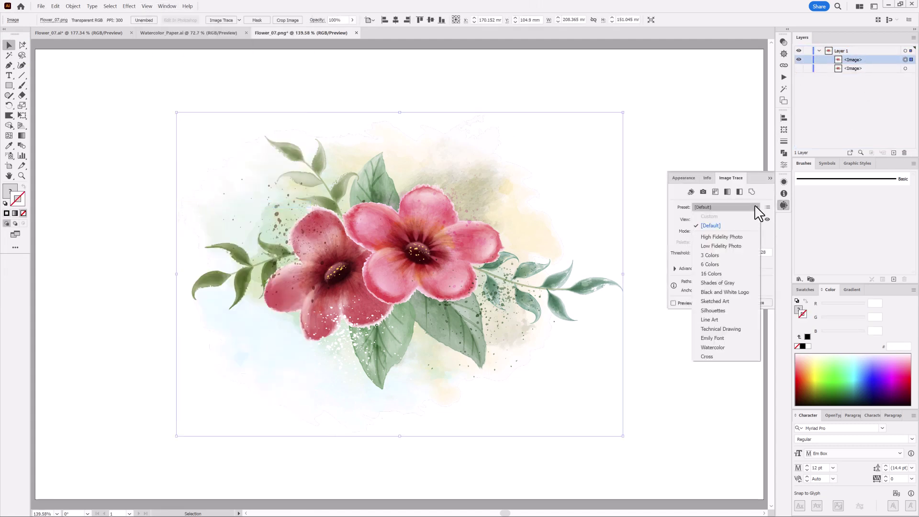
click(734, 237)
click(510, 264)
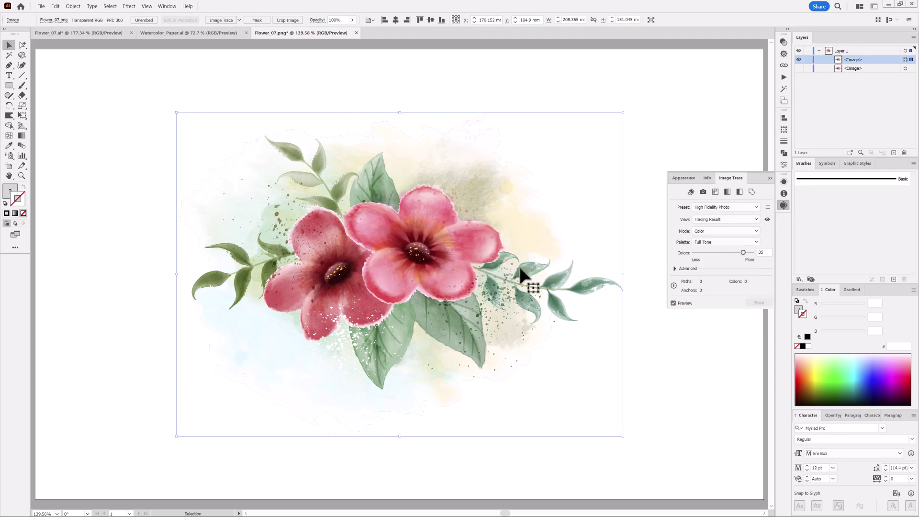
scroll(431, 256, up, 5)
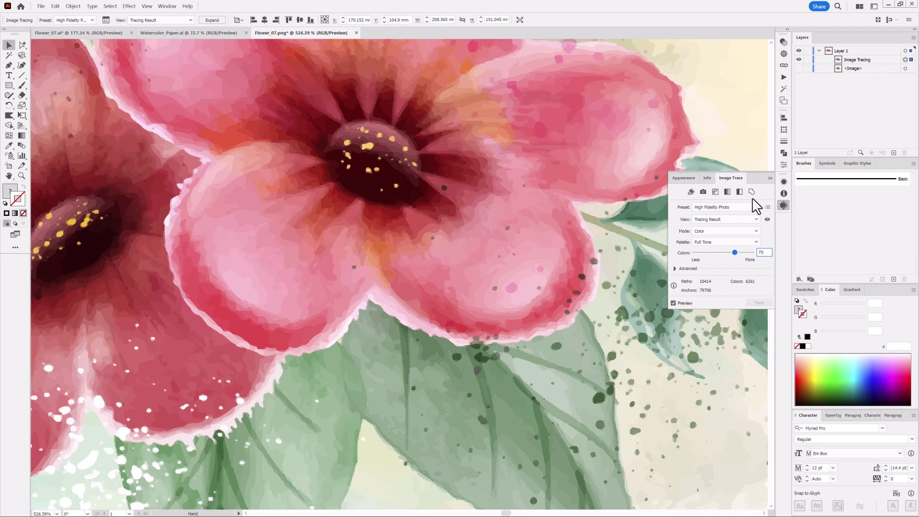
scroll(549, 324, down, 3)
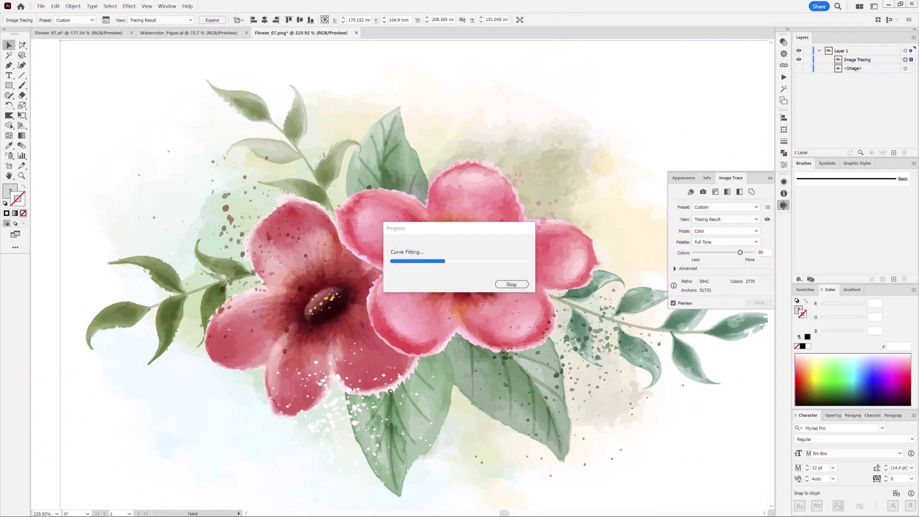
Expand the trace into grouped vector paths
click(73, 6)
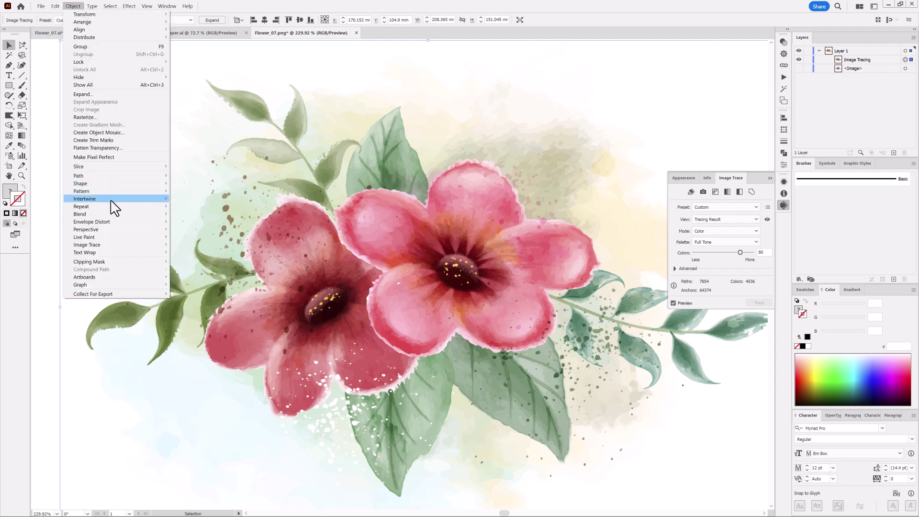
click(201, 269)
scroll(566, 326, down, 2)
Add a new Layer 2 beneath Layer 1 and deselect the traced artwork
drag(566, 326, 482, 288)
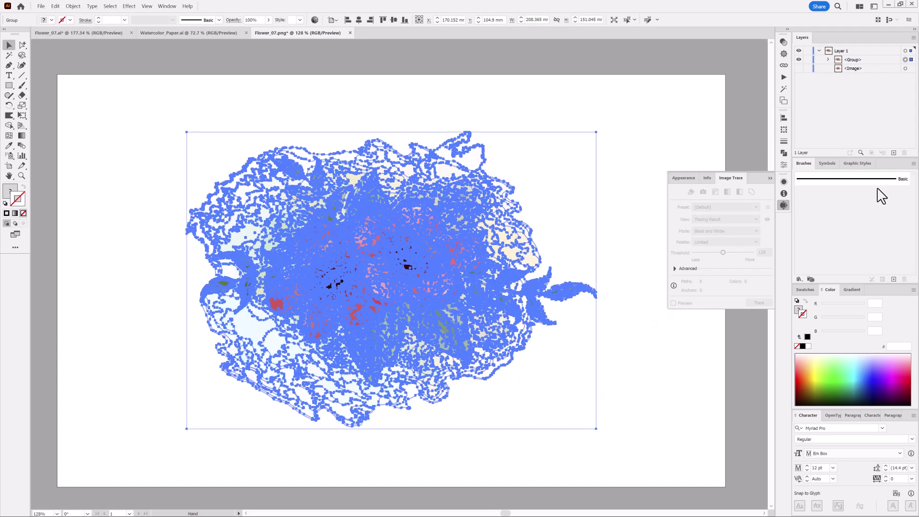
click(892, 152)
drag(870, 58, 871, 71)
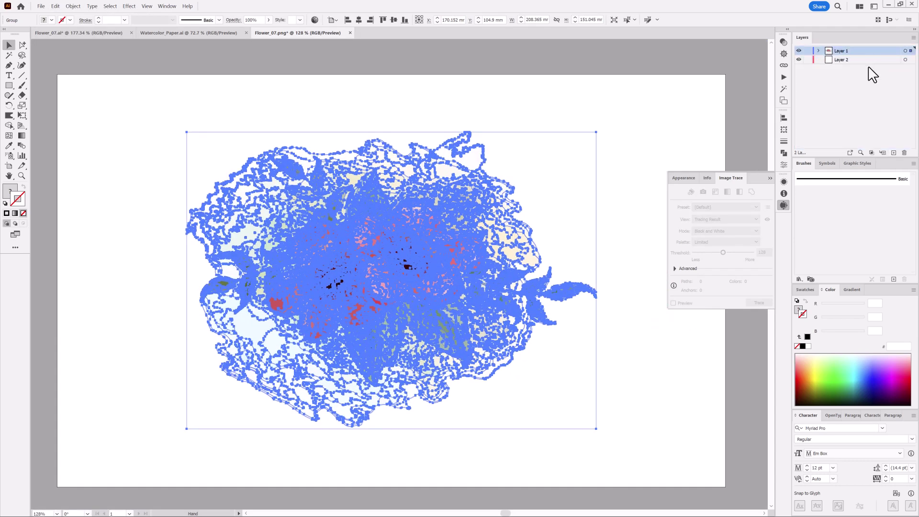
click(8, 85)
Draw a light-blue, stroke-free rectangle behind the flowers on Layer 2 and lock that layer
click(110, 5)
click(119, 35)
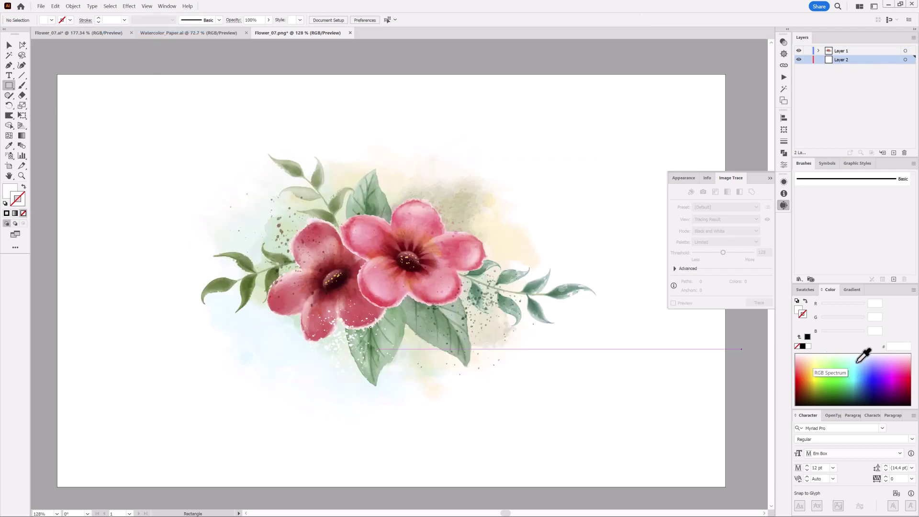
click(805, 300)
click(796, 346)
mouse_move(150, 116)
mouse_down()
mouse_move(639, 389)
mouse_move(643, 459)
mouse_up()
click(808, 60)
Set Magic Wand tolerance to 0, select the white background shape, and cut it away
double_click(8, 55)
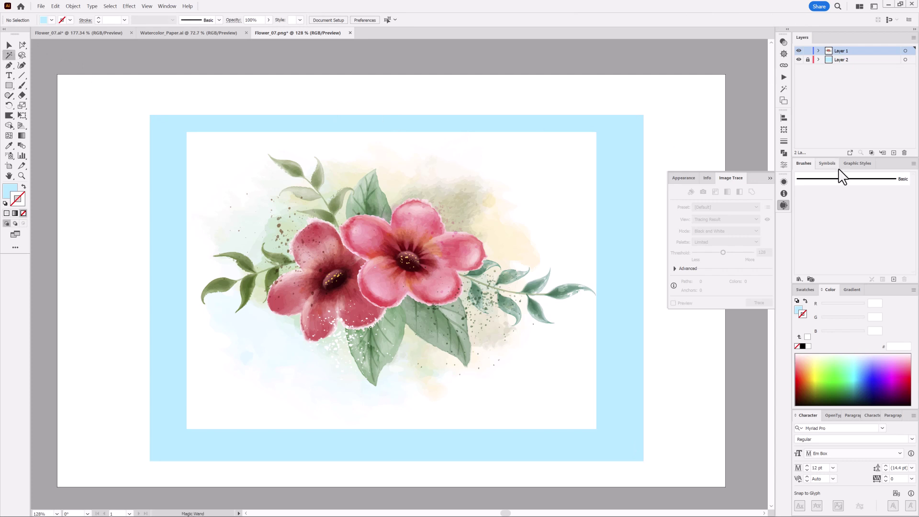
text(0)
click(202, 137)
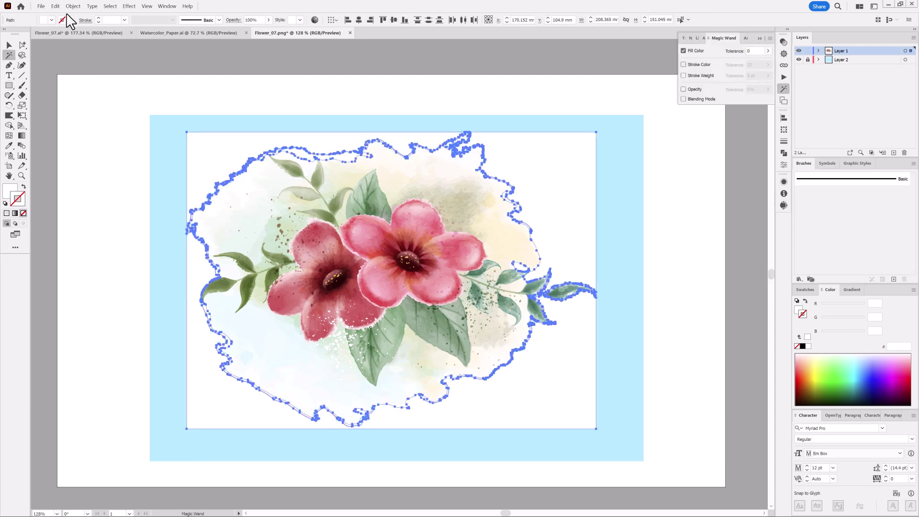
click(56, 6)
click(54, 32)
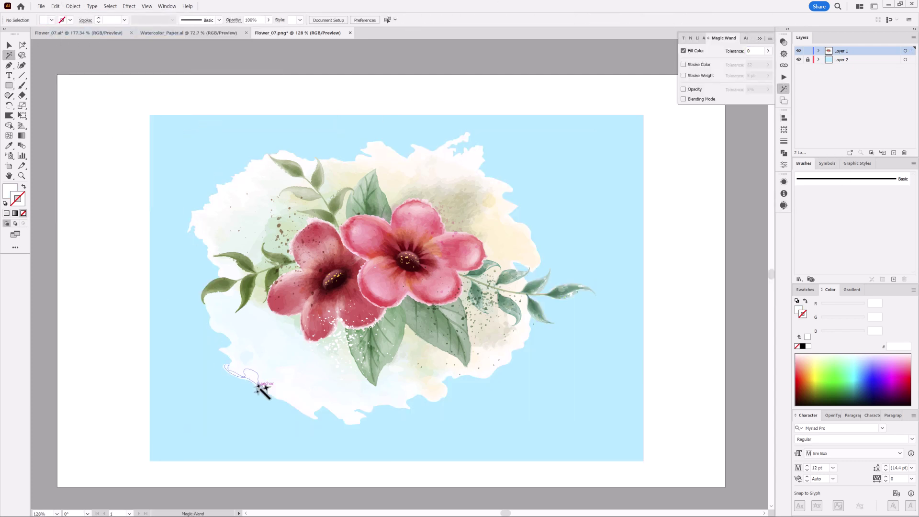
Hide Layer 2, then select and copy the whole traced flower group
click(798, 59)
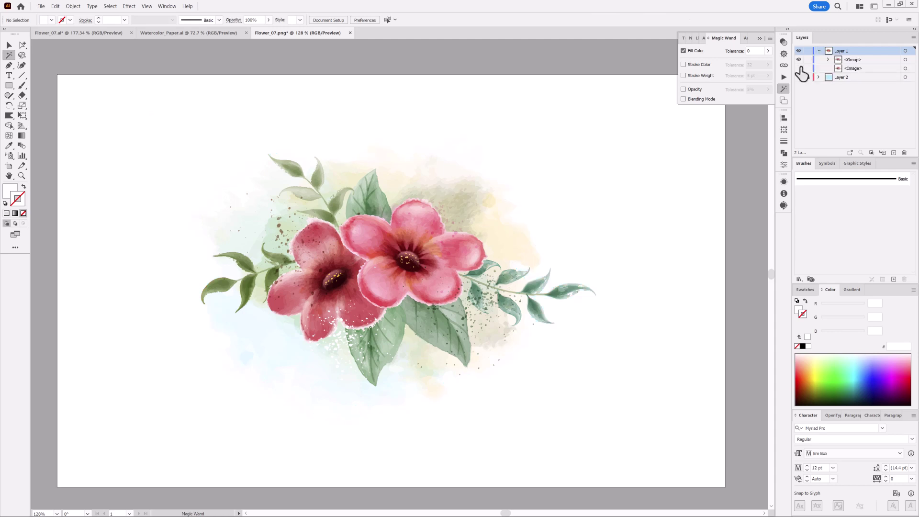
scroll(525, 301, up, 5)
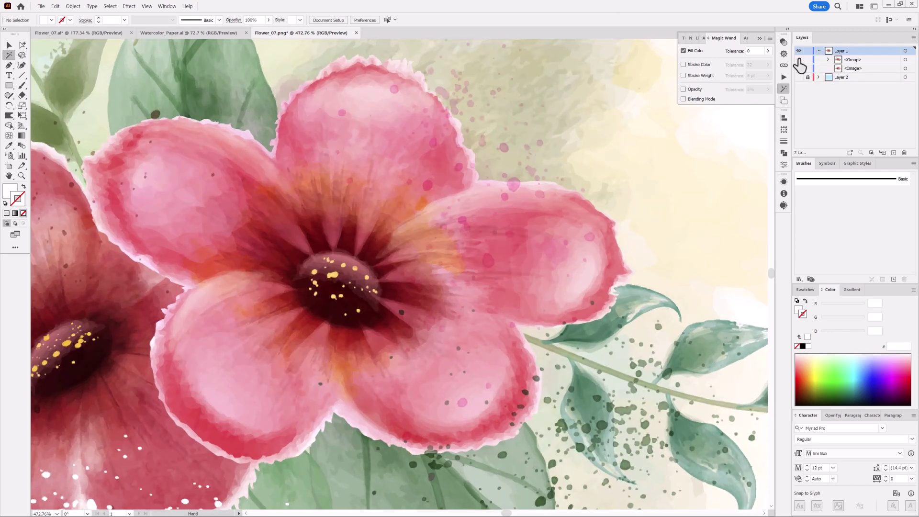
scroll(595, 297, down, 2)
scroll(521, 290, down, 3)
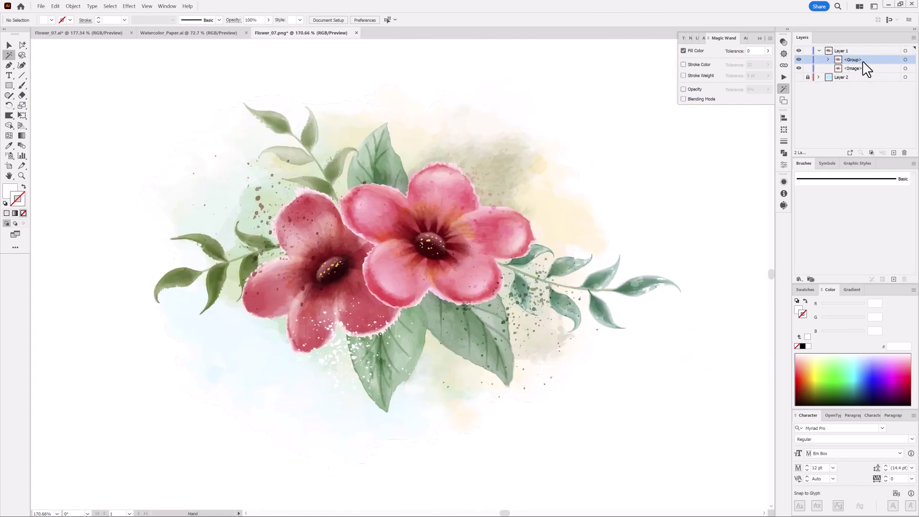
click(904, 59)
click(55, 6)
click(65, 38)
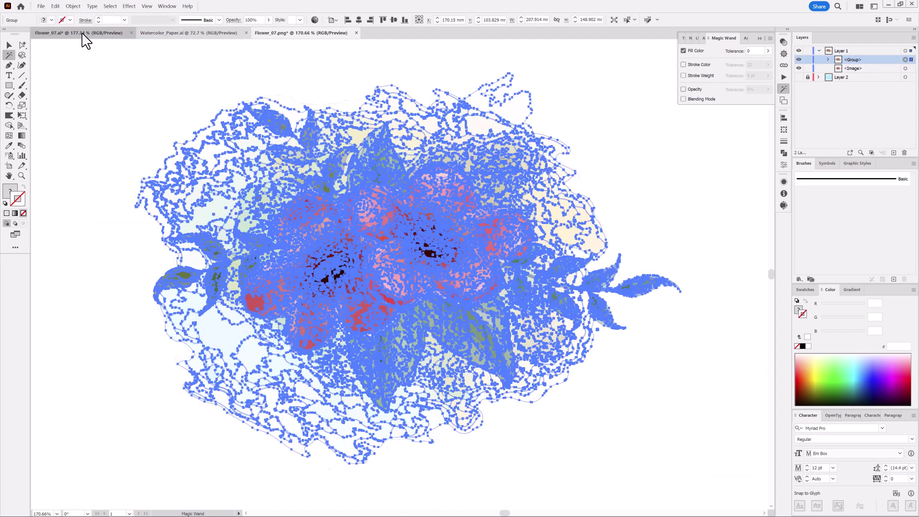
Paste the traced flower group into Layer 10 of Flower_07.ai with path edges hidden
click(81, 34)
click(867, 60)
scroll(566, 238, down, 2)
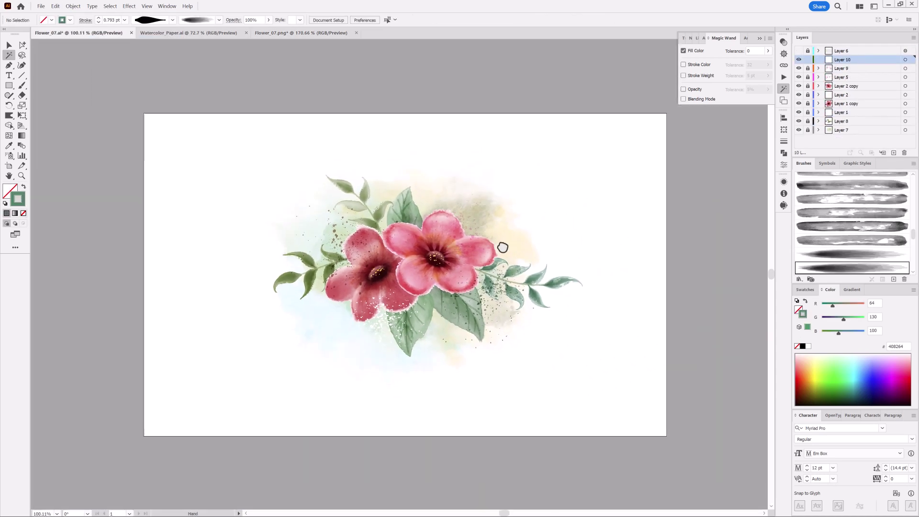
click(55, 6)
click(64, 45)
click(130, 5)
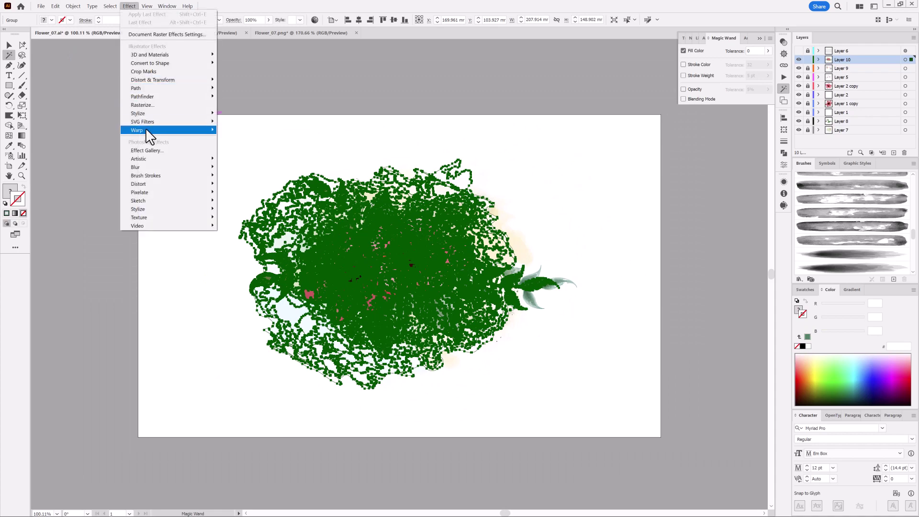
click(153, 205)
Lower Layer 10 to 41% opacity and align the traced flowers over the painting
key(e)
drag(389, 248, 474, 244)
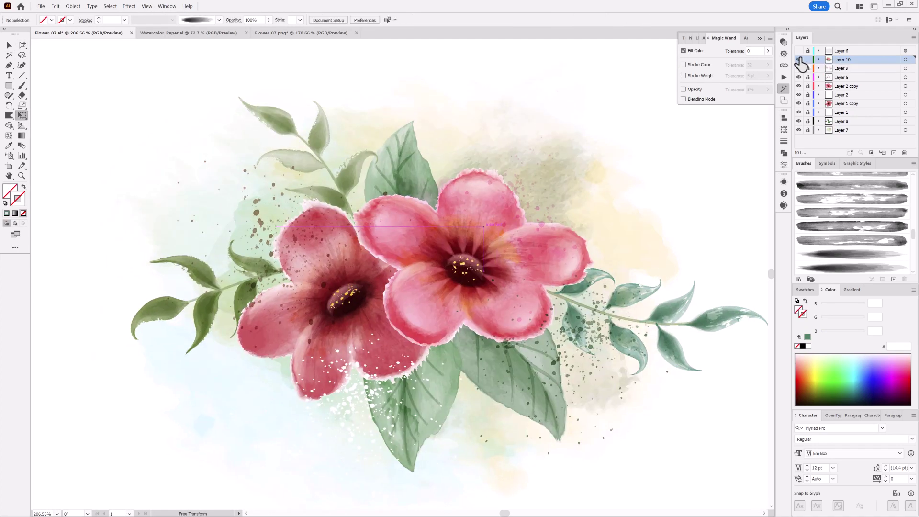
click(905, 59)
click(269, 20)
drag(266, 30, 249, 30)
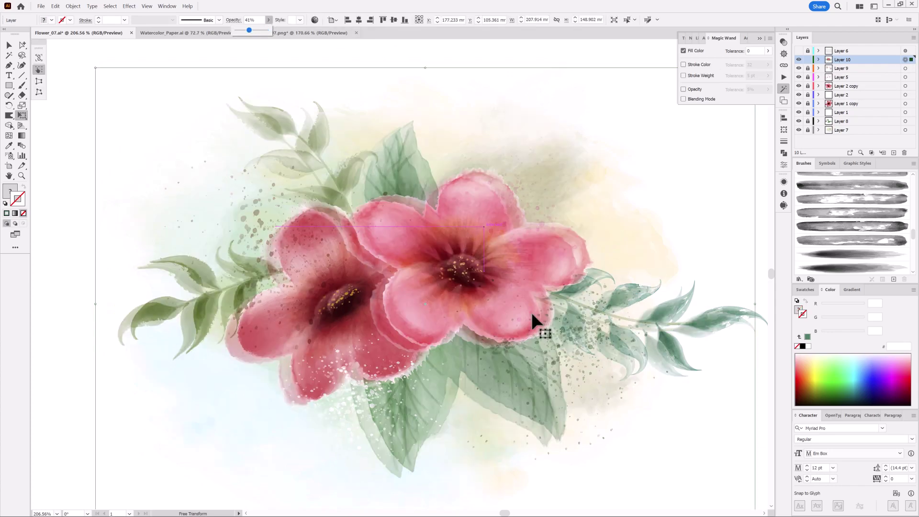
scroll(530, 310, up, 5)
mouse_move(417, 318)
mouse_down()
mouse_move(435, 304)
mouse_move(443, 312)
mouse_up()
key(Up)
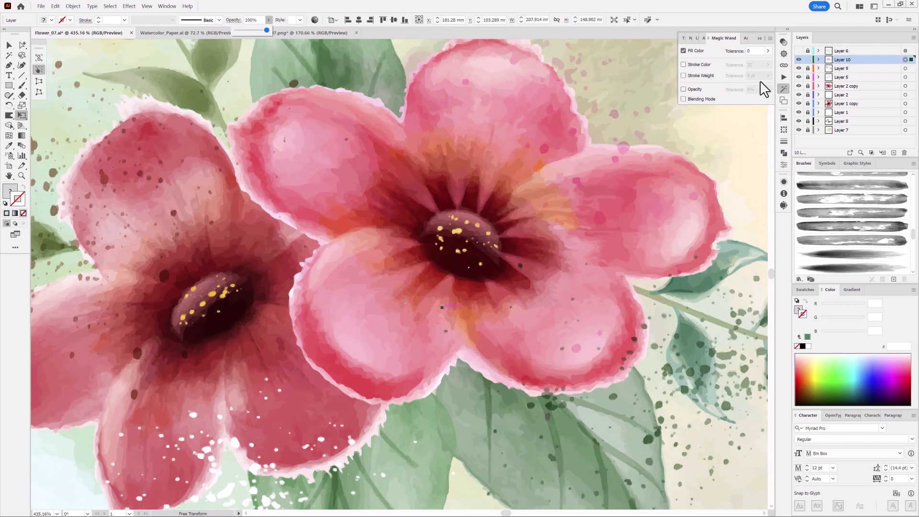
Restore full opacity, zoom out, and show the watercolour paper texture layer
key(ctrl+shift+a)
key(ctrl+0)
key(ctrl+0)
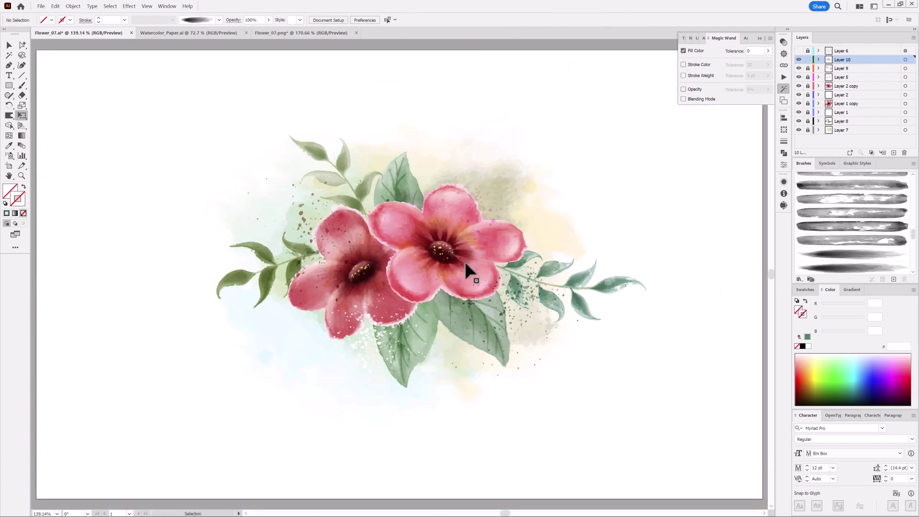
click(798, 51)
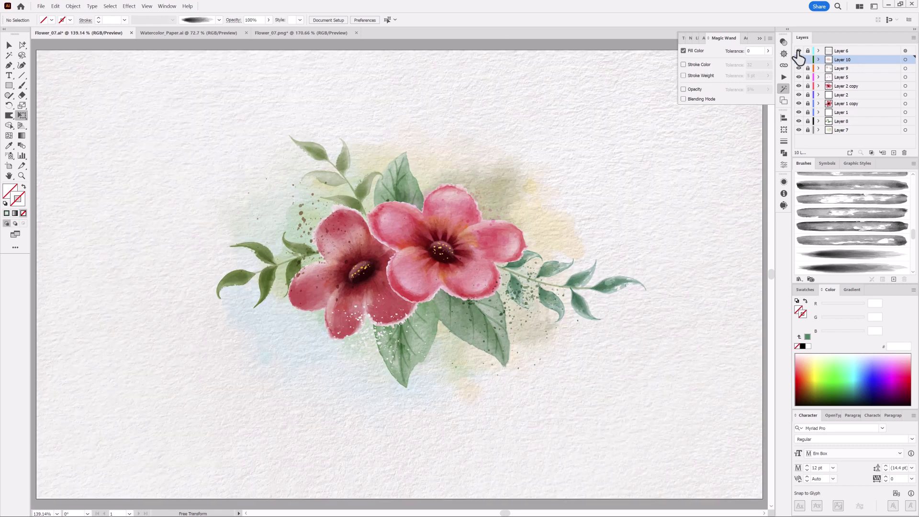
drag(798, 51, 798, 60)
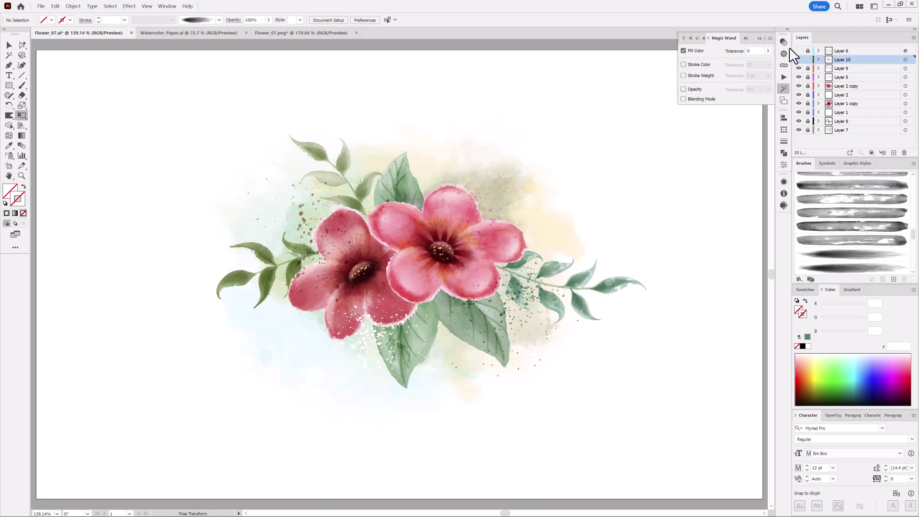
click(798, 51)
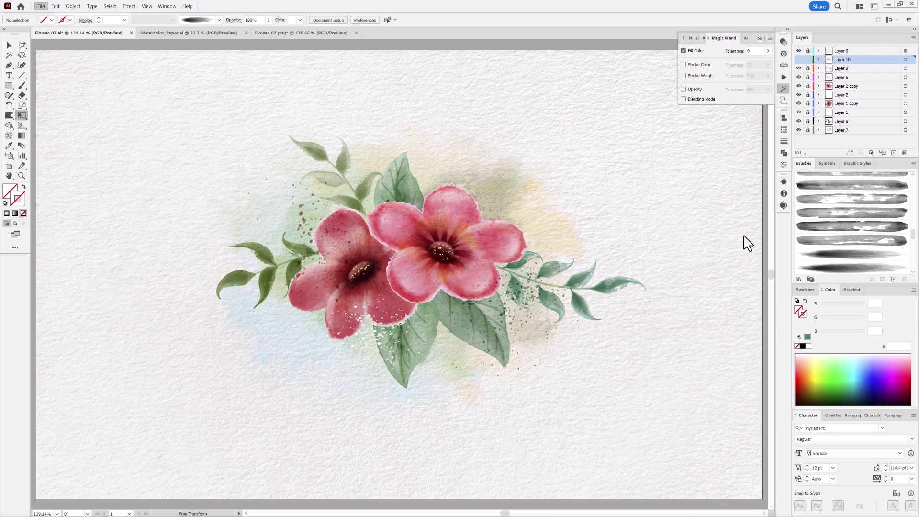